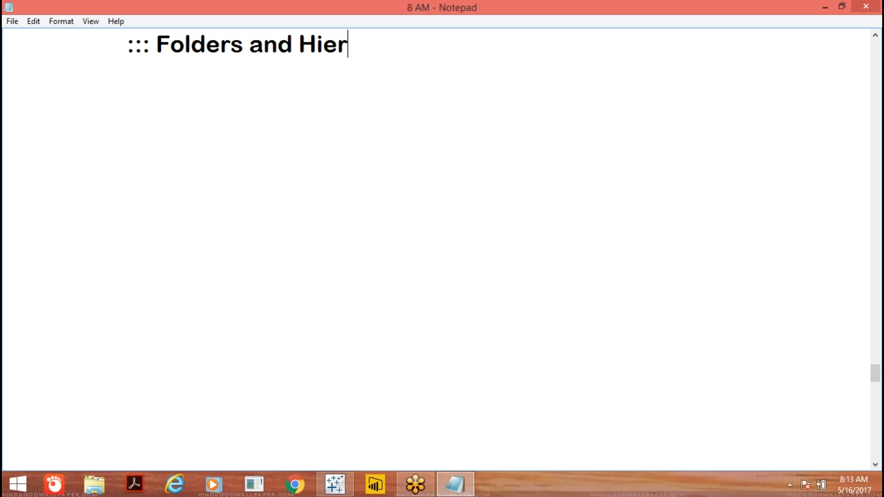
Complete the heading in the note as "::: Folders and Hierachies:::".
{"action": "type", "text": "r"}
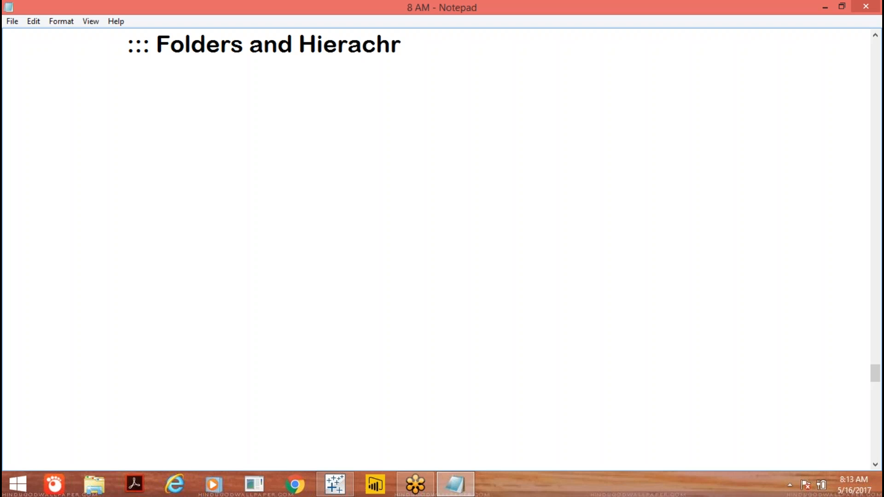
{"action": "key", "text": "BackSpace"}
{"action": "type", "text": "ies:::"}
Switch to Tableau and open the saved data source BusinessProject.
{"action": "left_click", "coordinate": [346, 485]}
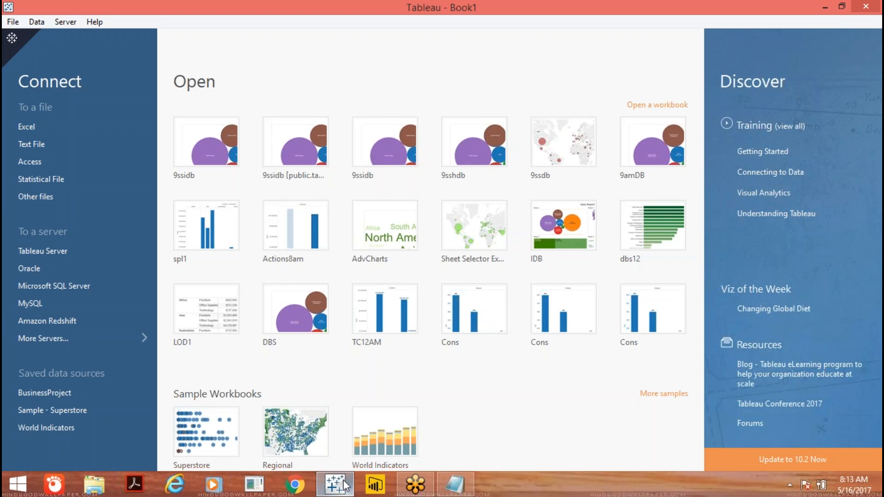
{"action": "left_click", "coordinate": [37, 392]}
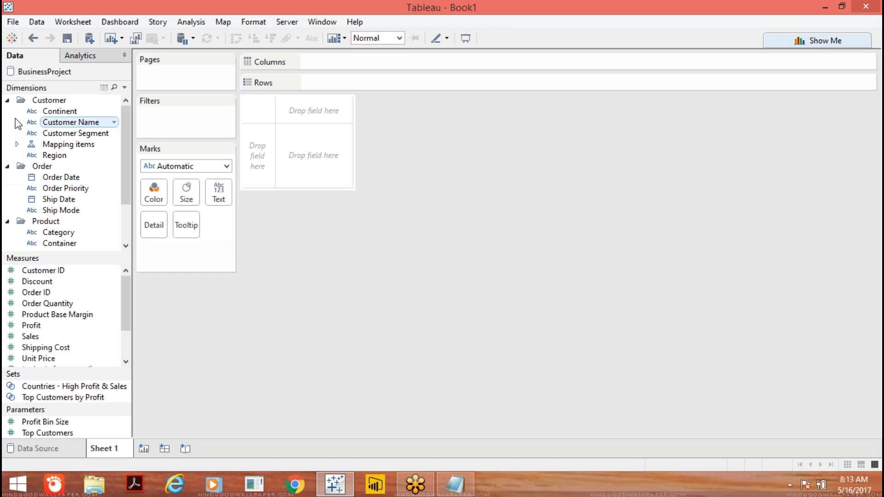
Examine which dimension fields the Customer, Order and Product folders contain, leaving all three folders collapsed.
{"action": "left_click", "coordinate": [7, 100]}
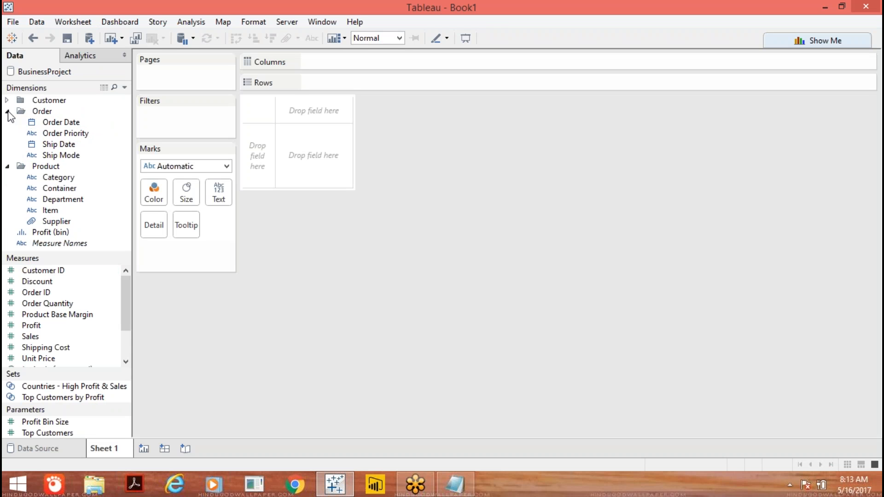
{"action": "left_click", "coordinate": [8, 111]}
{"action": "left_click", "coordinate": [7, 123]}
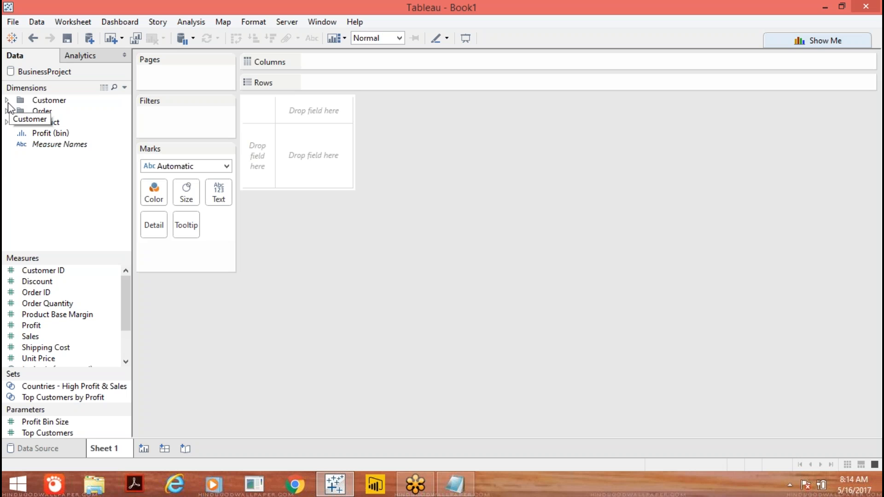
{"action": "left_click", "coordinate": [6, 100]}
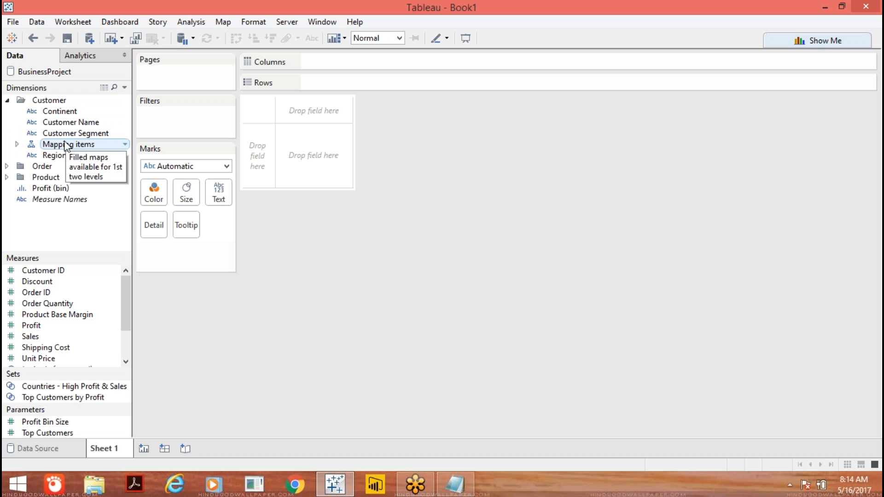
{"action": "left_click", "coordinate": [7, 101]}
{"action": "left_click", "coordinate": [7, 111]}
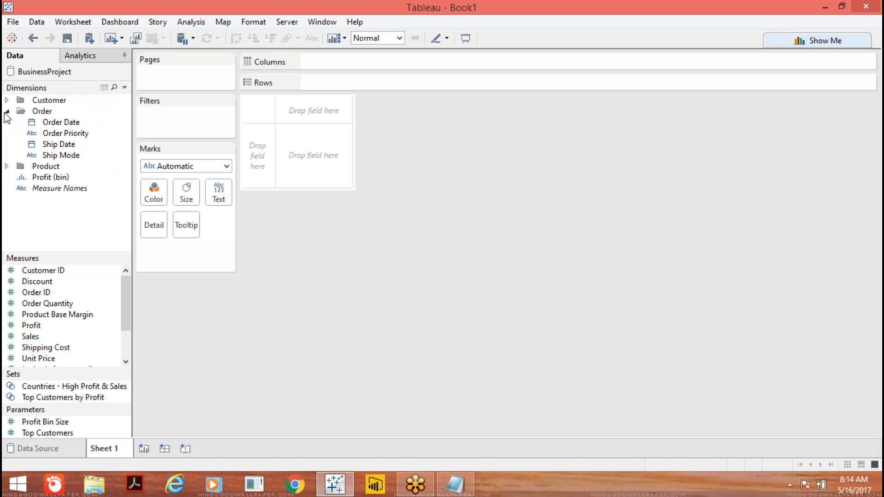
{"action": "left_click", "coordinate": [7, 112]}
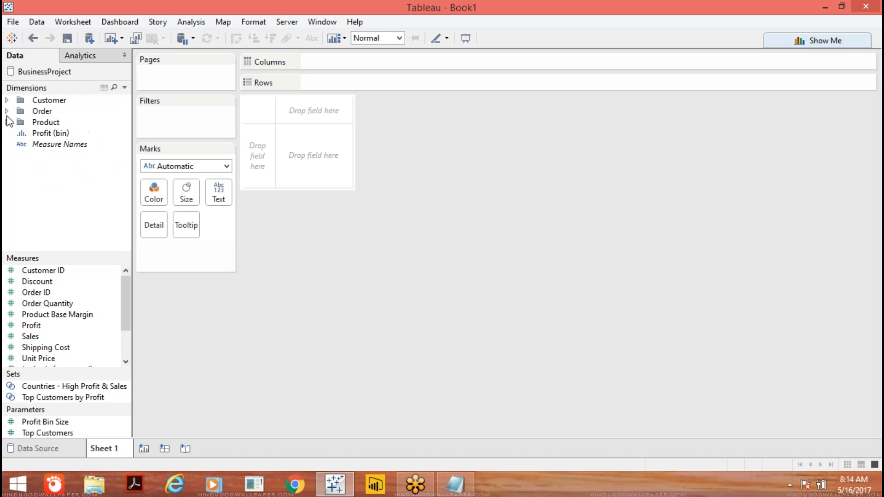
{"action": "left_click", "coordinate": [7, 123]}
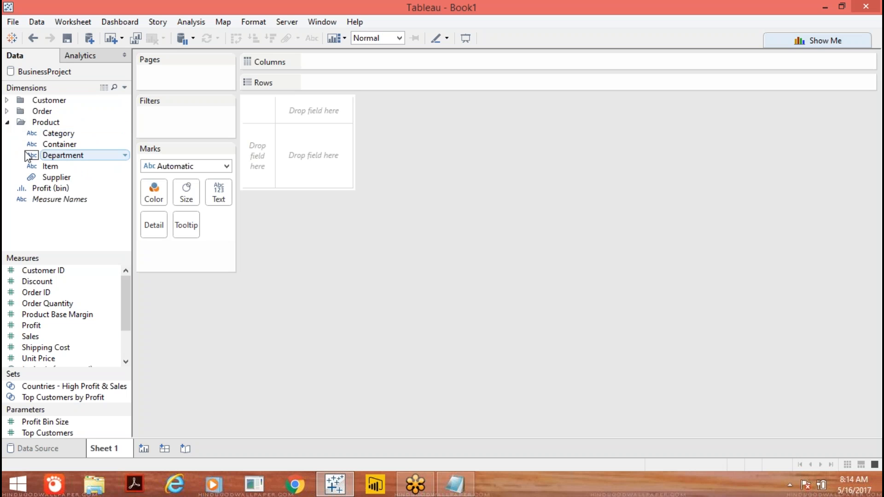
{"action": "left_click", "coordinate": [7, 123]}
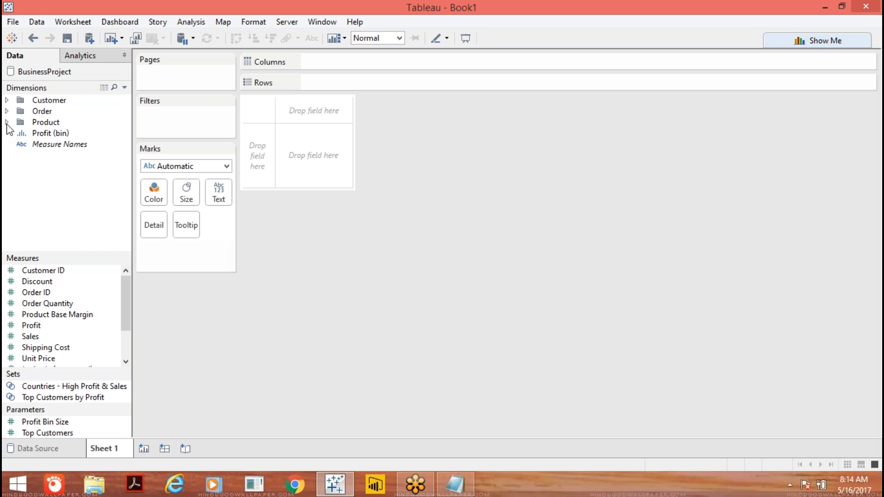
{"action": "left_click", "coordinate": [7, 123]}
{"action": "left_click", "coordinate": [7, 122]}
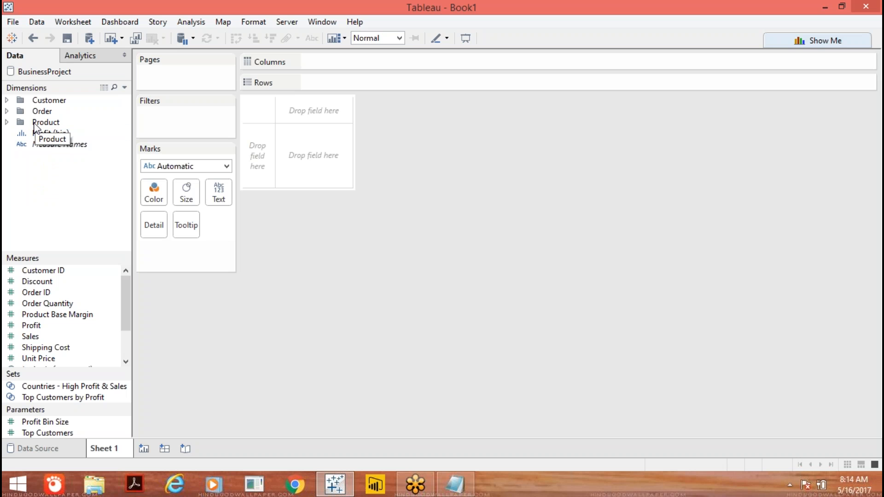
Remove the Product, Order and Customer folders from the dimensions so their fields are listed ungrouped.
{"action": "right_click", "coordinate": [34, 122]}
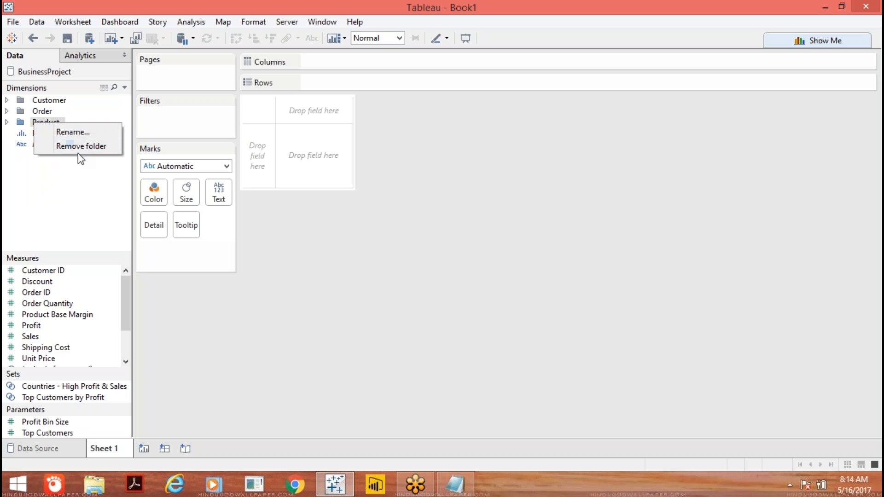
{"action": "left_click", "coordinate": [75, 147]}
{"action": "right_click", "coordinate": [47, 112]}
{"action": "left_click", "coordinate": [92, 133]}
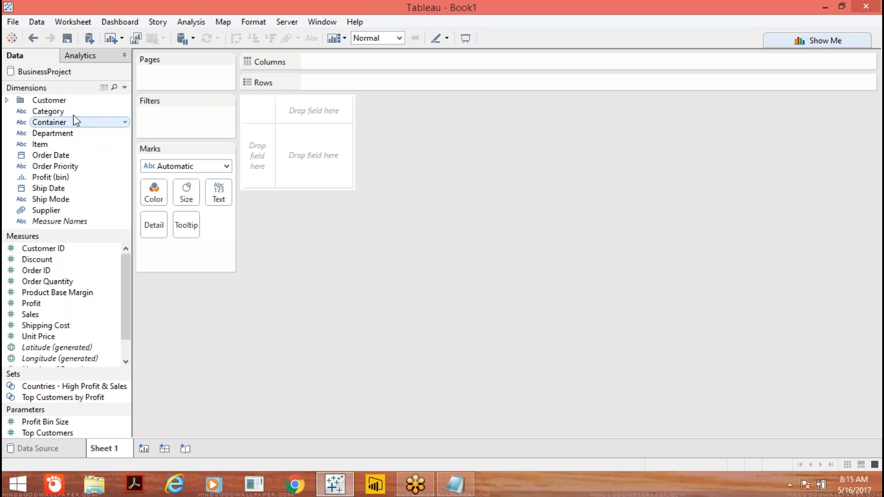
{"action": "right_click", "coordinate": [60, 105]}
{"action": "left_click", "coordinate": [101, 123]}
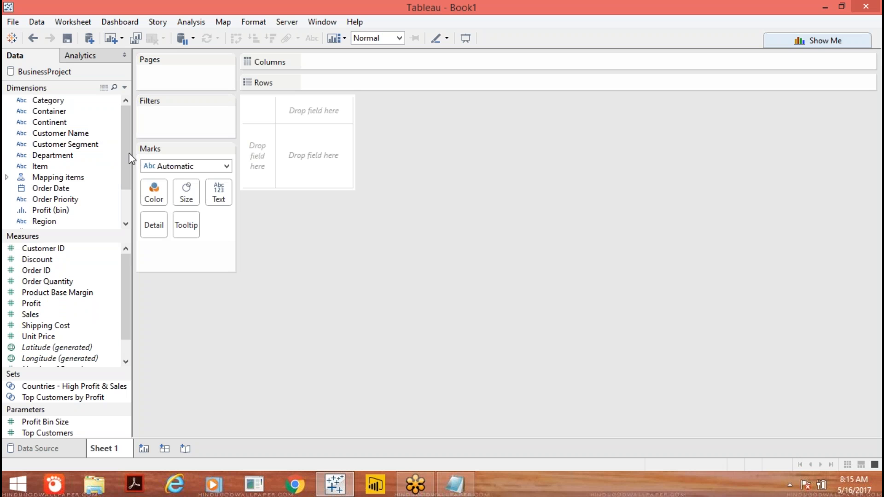
{"action": "left_click_drag", "start_coordinate": [126, 153], "coordinate": [124, 123]}
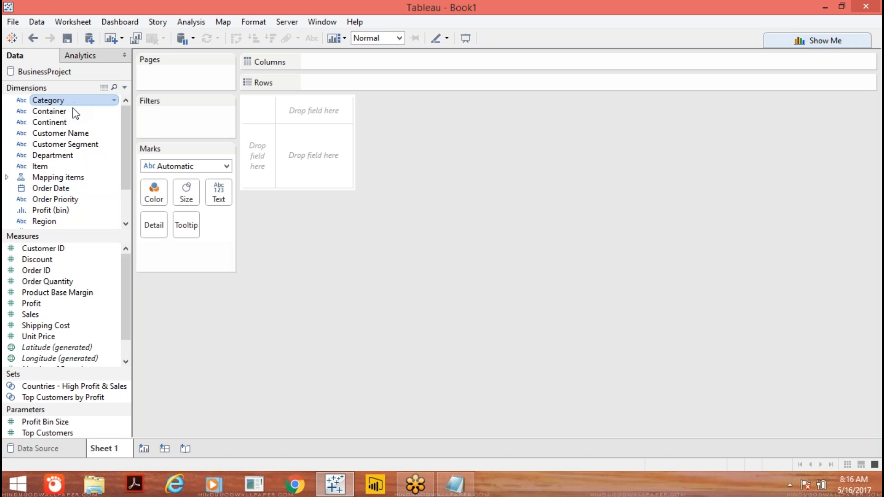
Group the Category, Department, Item and Supplier dimensions in a new folder named Product.
{"action": "left_click", "coordinate": [63, 156], "text": "ctrl"}
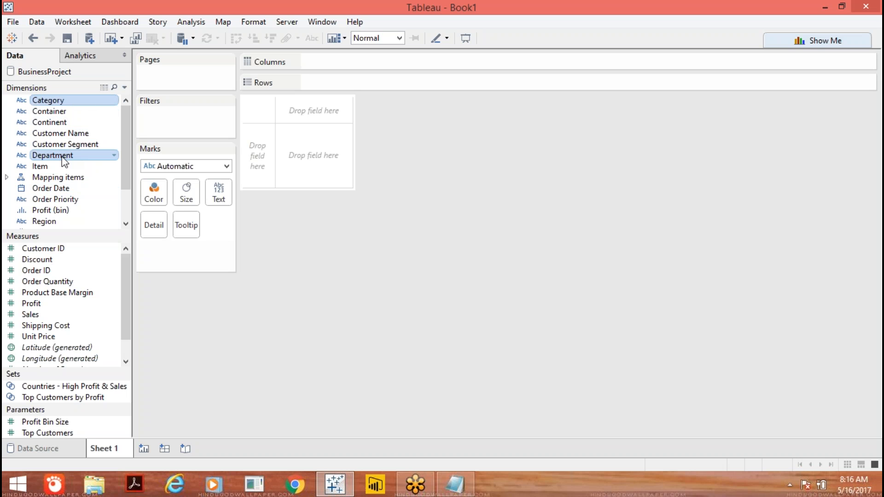
{"action": "left_click", "coordinate": [54, 167], "text": "ctrl"}
{"action": "left_click", "coordinate": [127, 223]}
{"action": "left_click", "coordinate": [127, 222]}
{"action": "left_click", "coordinate": [82, 221], "text": "ctrl"}
{"action": "left_click", "coordinate": [83, 214], "text": "ctrl"}
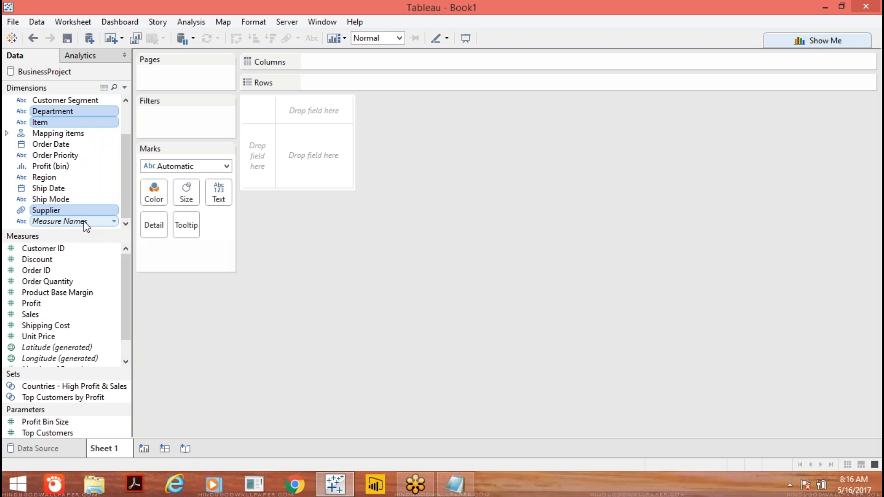
{"action": "right_click", "coordinate": [107, 112]}
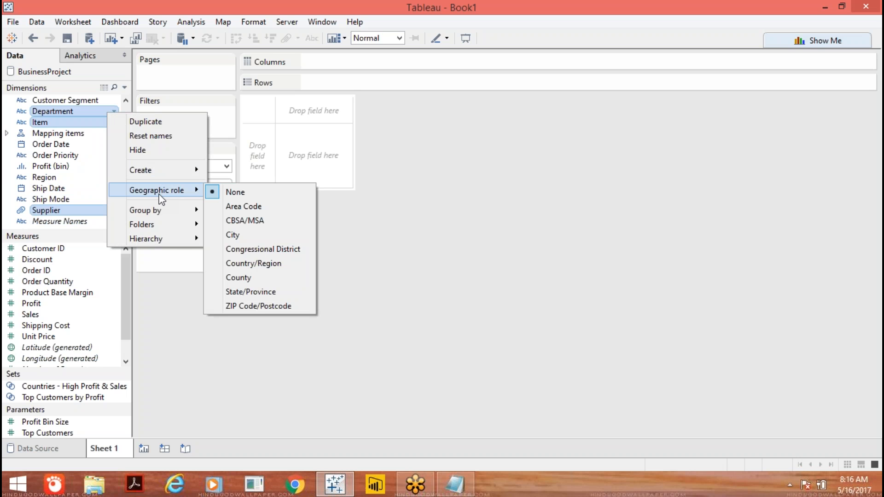
{"action": "mouse_move", "coordinate": [167, 225]}
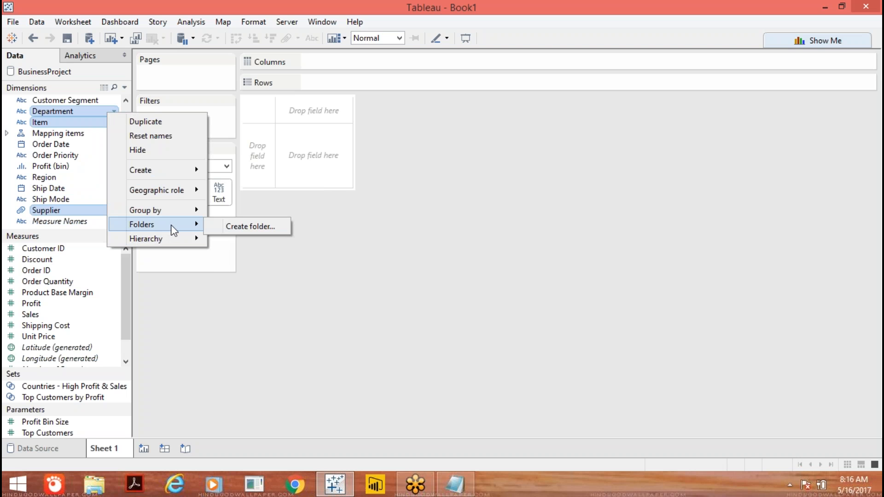
{"action": "left_click", "coordinate": [230, 225]}
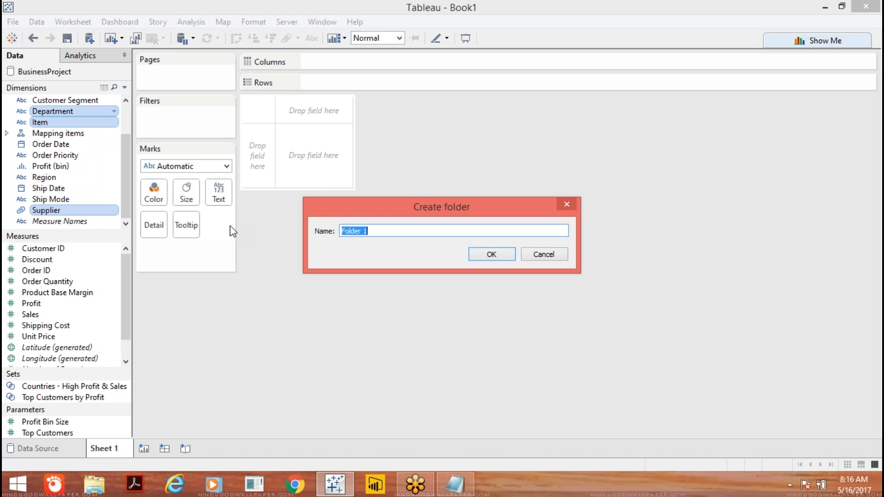
{"action": "type", "text": "Product"}
{"action": "key", "text": "Return"}
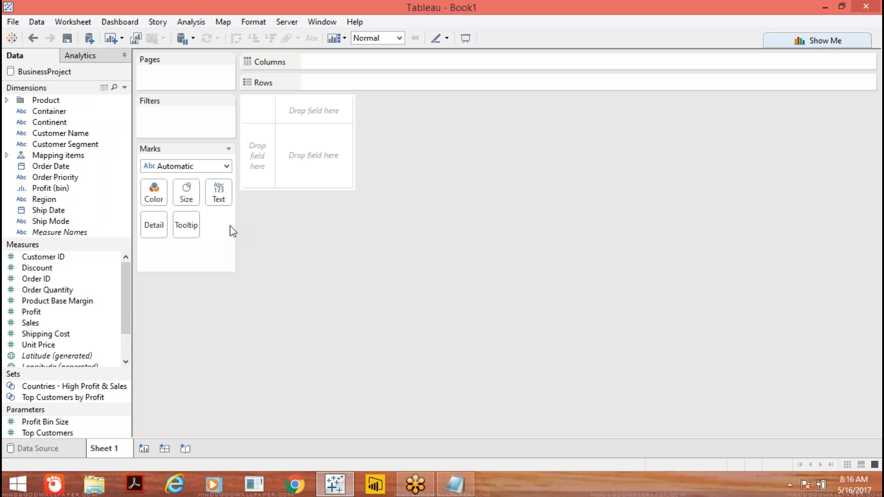
{"action": "left_click", "coordinate": [7, 100]}
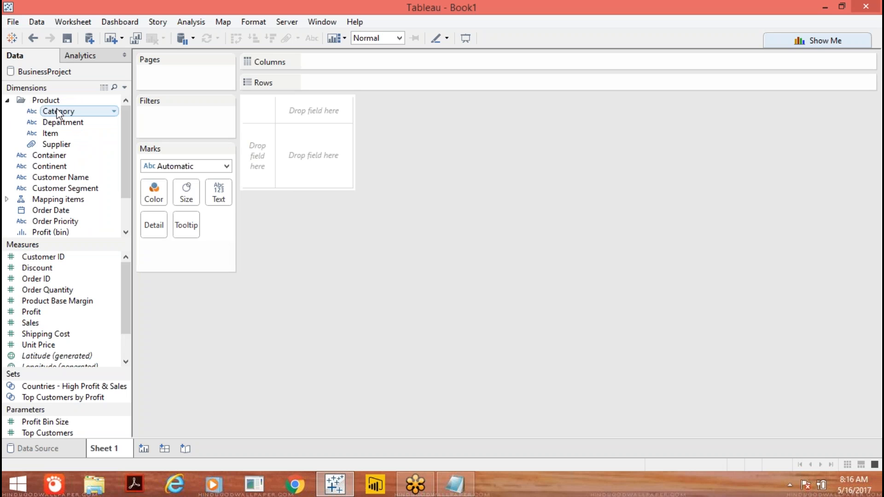
{"action": "left_click", "coordinate": [7, 100]}
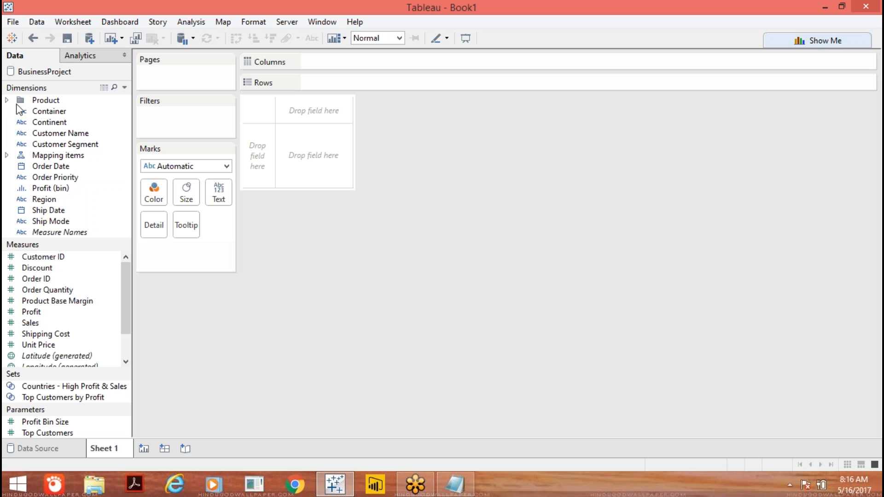
Add the Container dimension to the existing Product folder and check the folder's contents.
{"action": "left_click", "coordinate": [54, 111]}
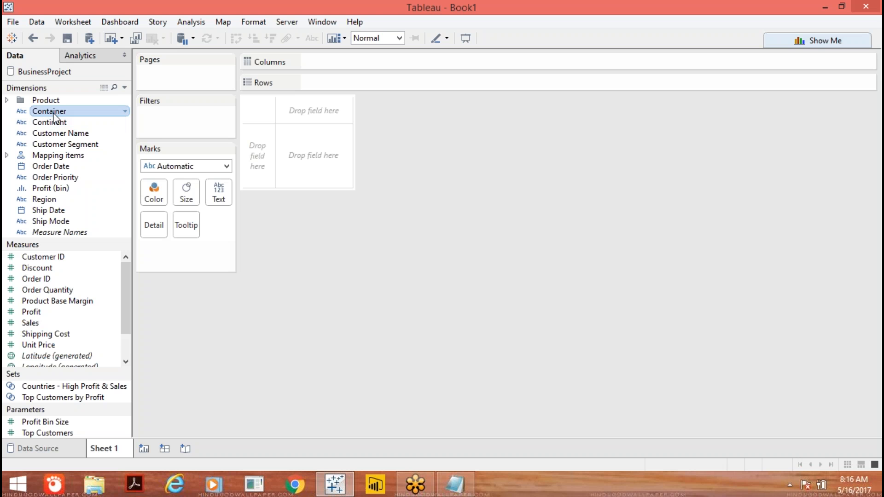
{"action": "right_click", "coordinate": [54, 114]}
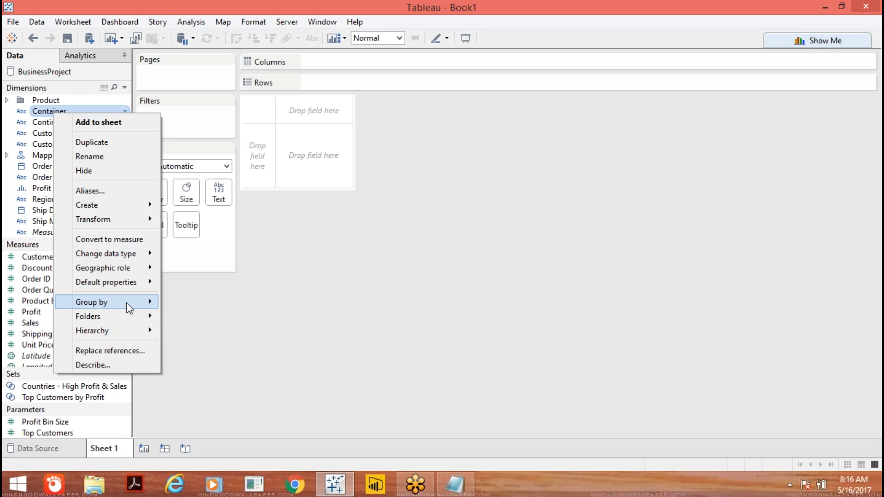
{"action": "mouse_move", "coordinate": [134, 320]}
{"action": "mouse_move", "coordinate": [185, 325]}
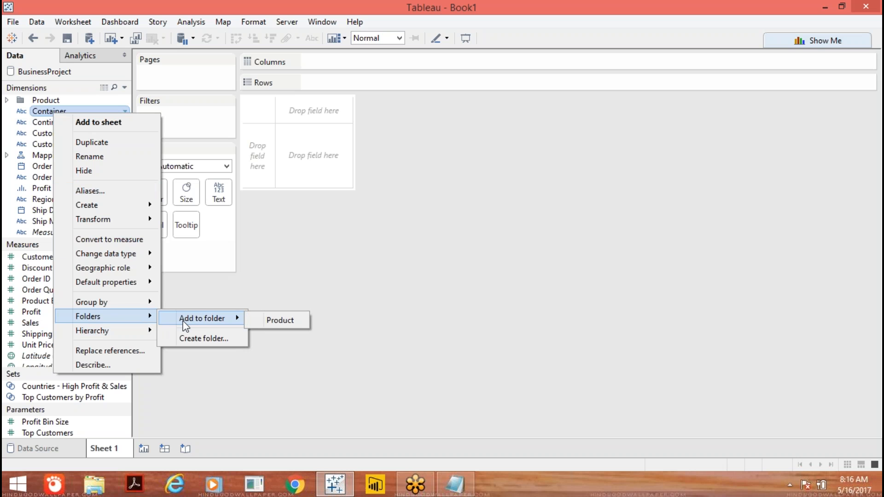
{"action": "left_click", "coordinate": [279, 322]}
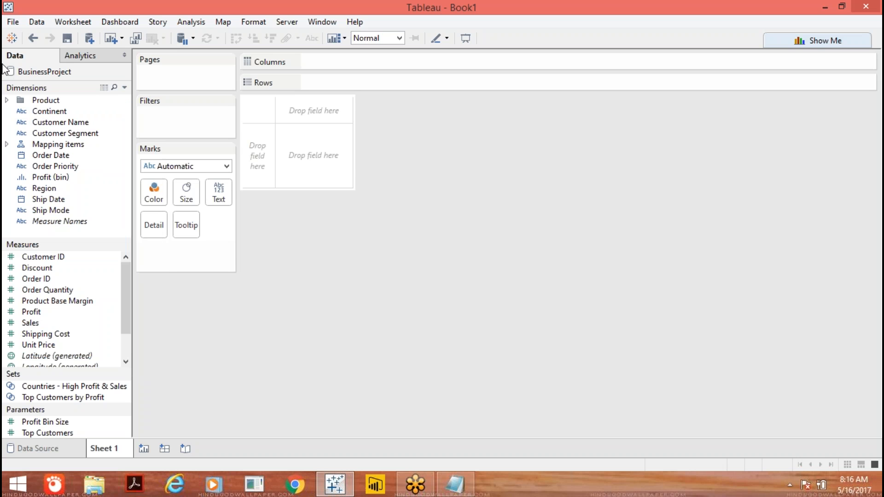
{"action": "left_click", "coordinate": [7, 100]}
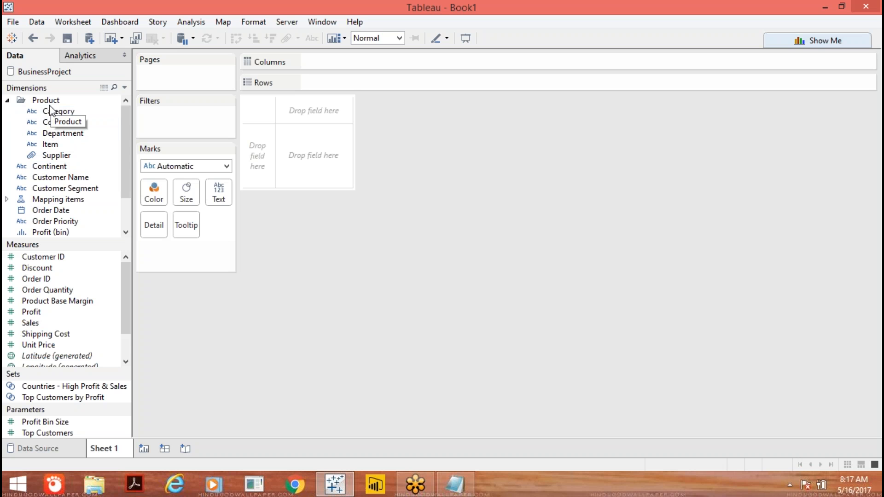
{"action": "left_click", "coordinate": [9, 101]}
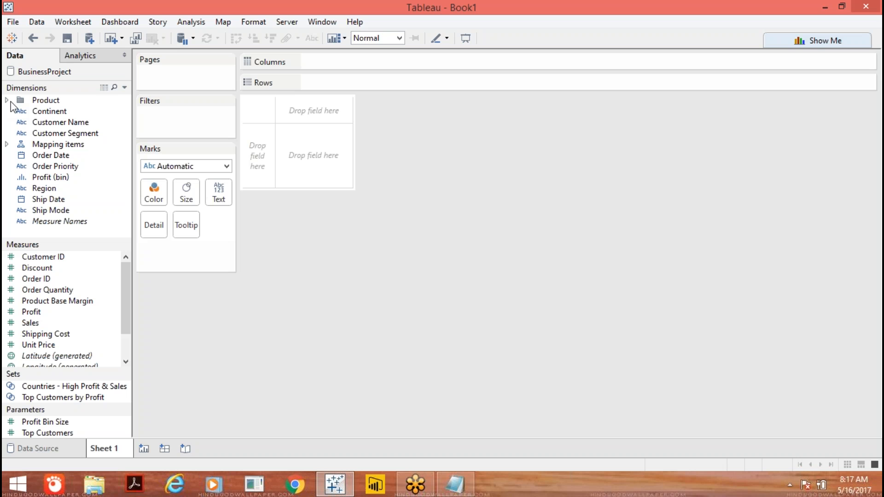
Group the Continent, Customer Name, Customer Segment, Mapping items and Region dimensions in a new folder named Customer.
{"action": "left_click", "coordinate": [36, 113]}
{"action": "left_click", "coordinate": [41, 122], "text": "ctrl"}
{"action": "left_click", "coordinate": [53, 134], "text": "ctrl"}
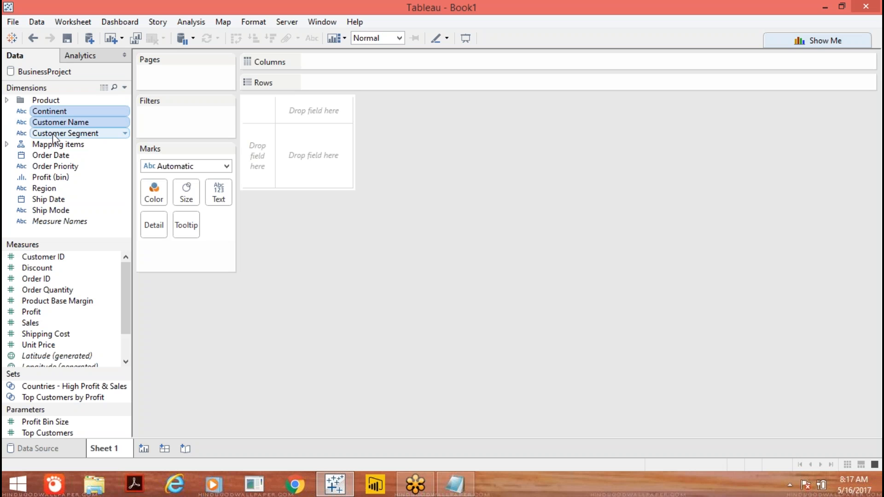
{"action": "left_click", "coordinate": [7, 145]}
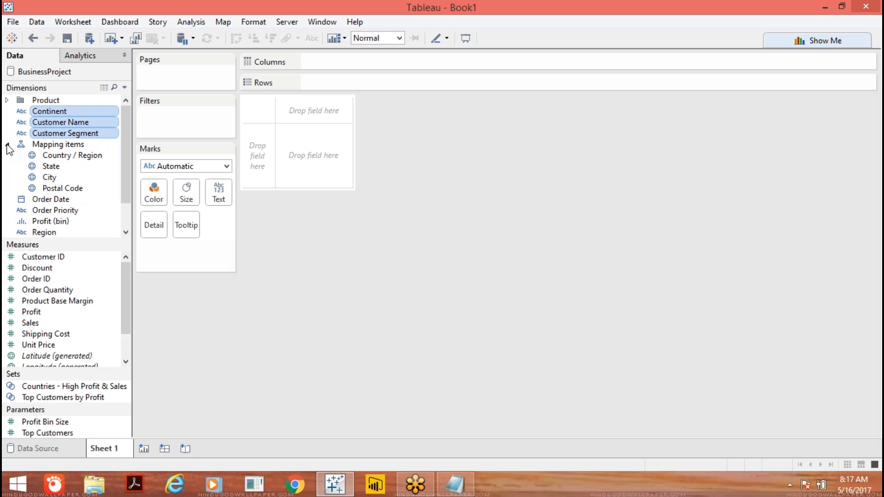
{"action": "left_click", "coordinate": [49, 147], "text": "ctrl"}
{"action": "left_click", "coordinate": [6, 145]}
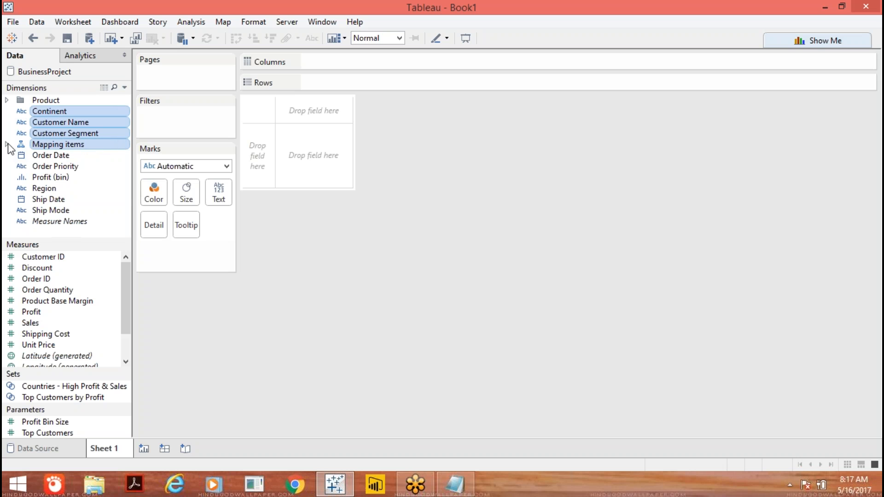
{"action": "left_click", "coordinate": [45, 189], "text": "ctrl"}
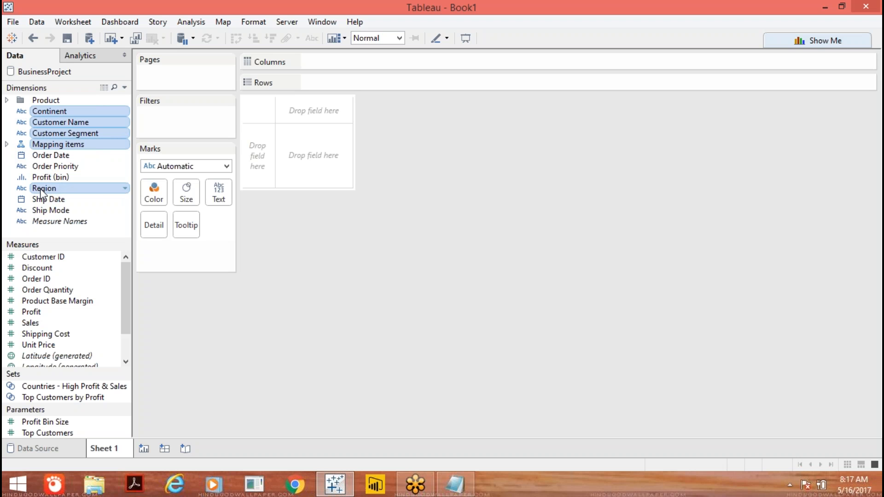
{"action": "right_click", "coordinate": [59, 139]}
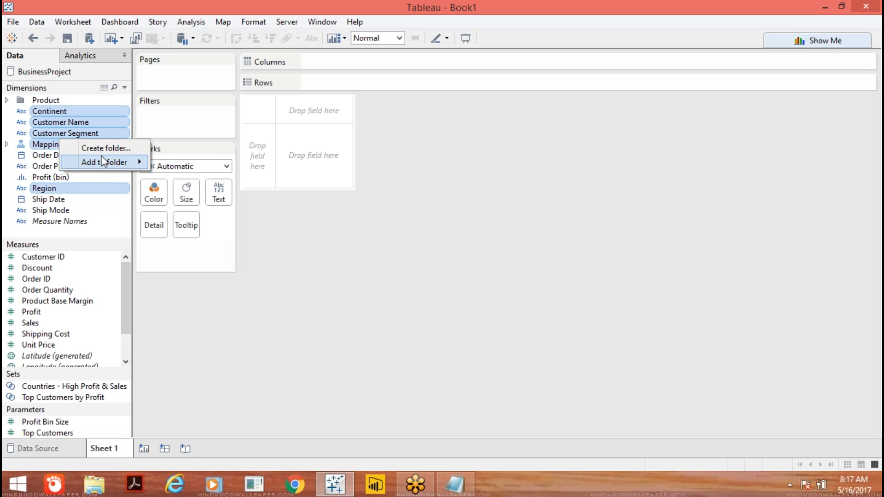
{"action": "mouse_move", "coordinate": [103, 164]}
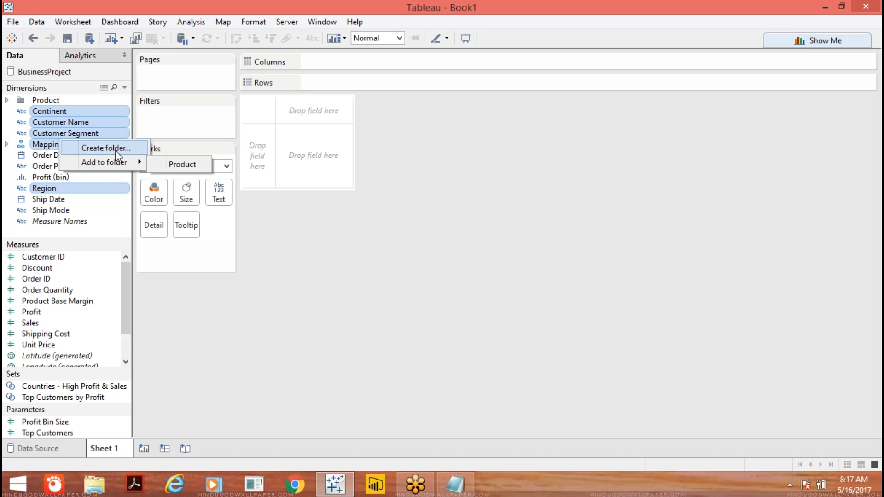
{"action": "left_click", "coordinate": [115, 148]}
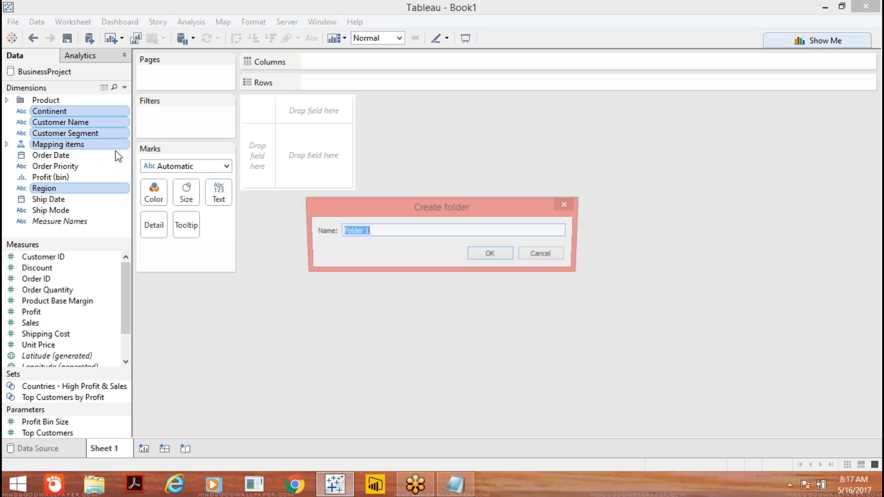
{"action": "type", "text": "Cu"}
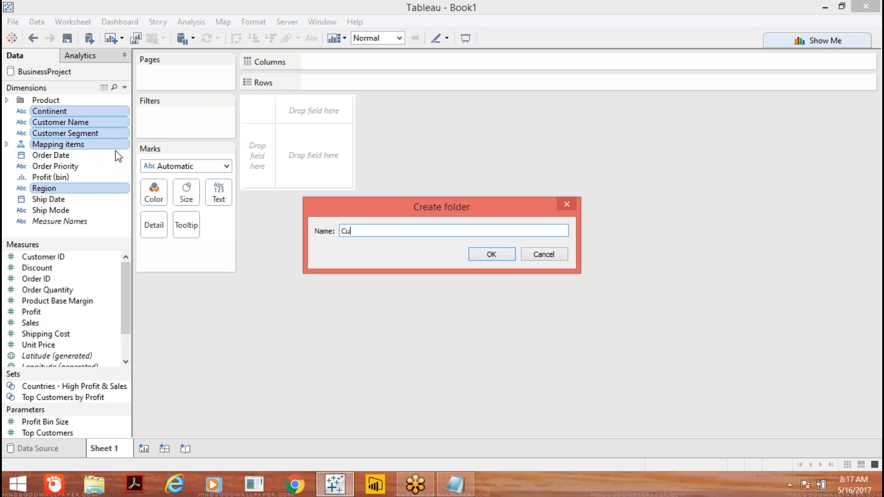
{"action": "type", "text": "stomer"}
{"action": "left_click", "coordinate": [489, 253]}
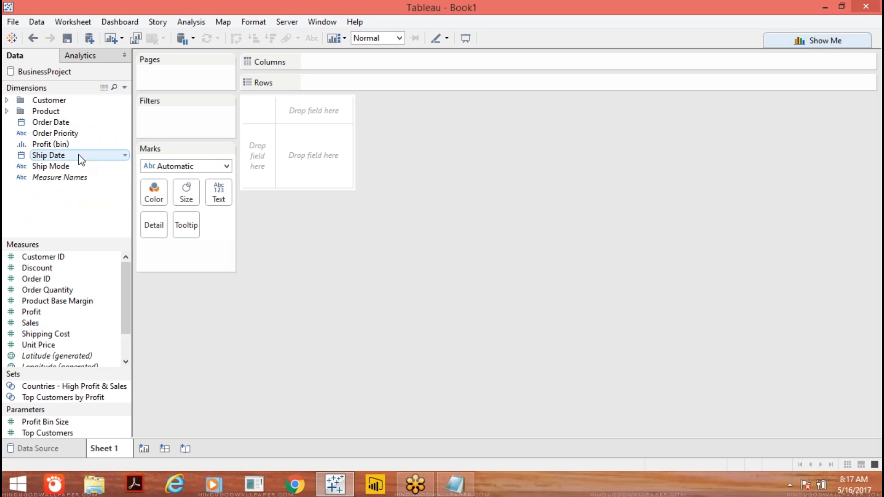
Group the Order Date, Order Priority, Ship Date and Ship Mode dimensions in a new folder named Order.
{"action": "left_click", "coordinate": [76, 123]}
{"action": "left_click", "coordinate": [67, 130], "text": "ctrl"}
{"action": "left_click", "coordinate": [55, 156], "text": "ctrl"}
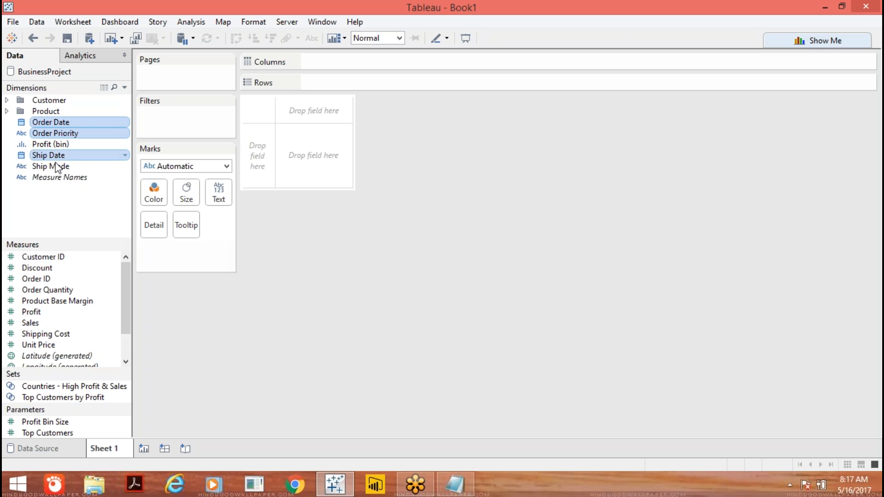
{"action": "left_click", "coordinate": [55, 167], "text": "ctrl"}
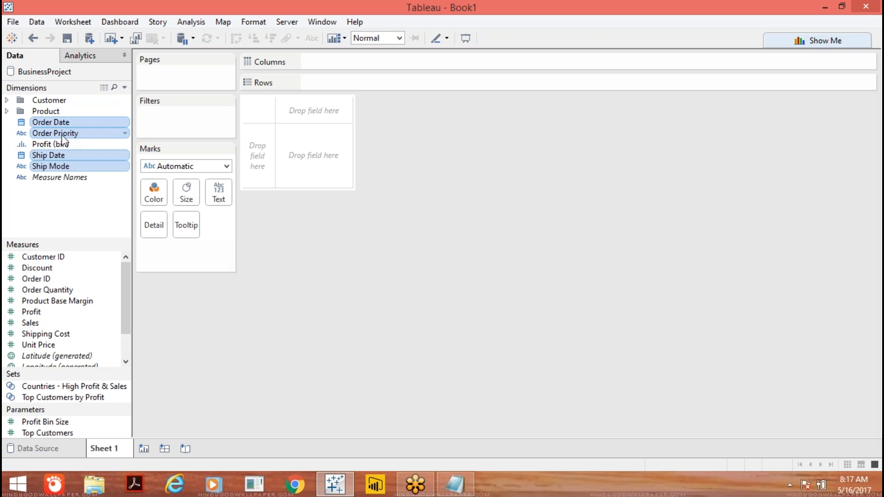
{"action": "right_click", "coordinate": [63, 134]}
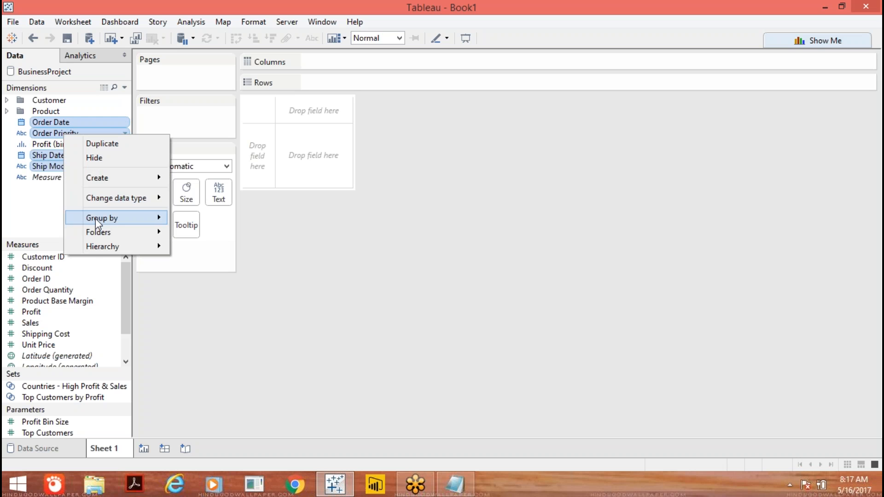
{"action": "mouse_move", "coordinate": [122, 234]}
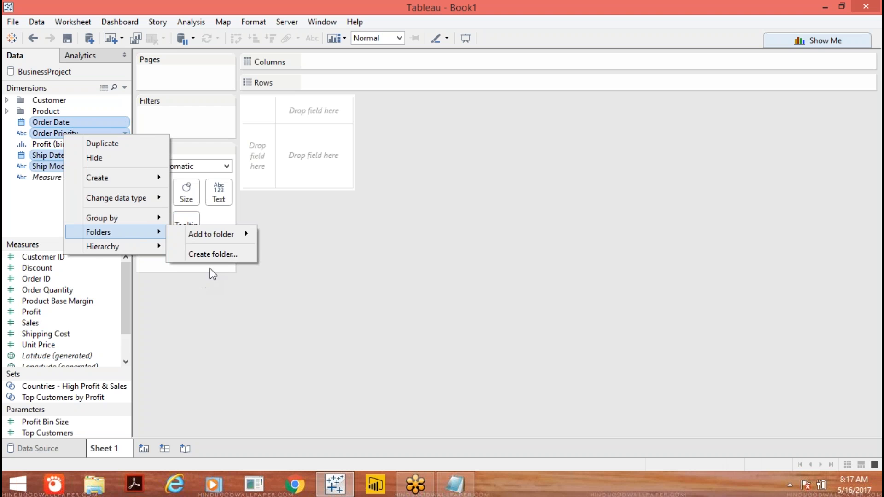
{"action": "left_click", "coordinate": [217, 260]}
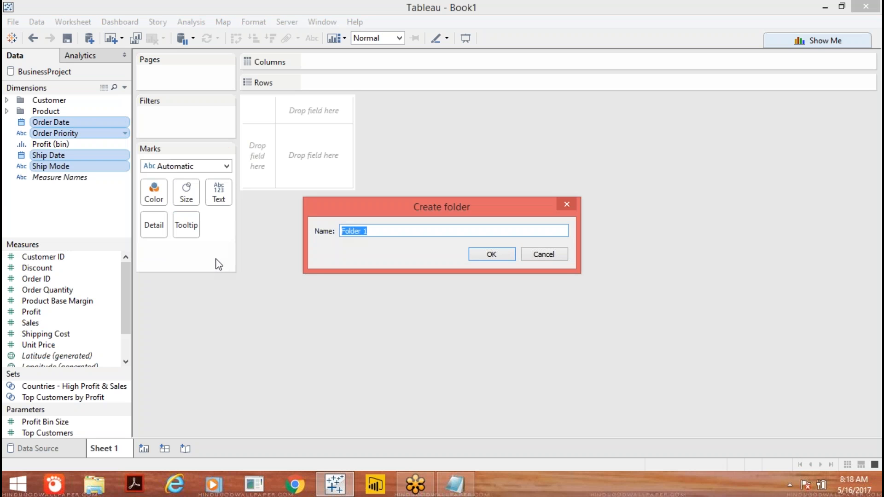
{"action": "type", "text": "Order"}
{"action": "left_click", "coordinate": [481, 257]}
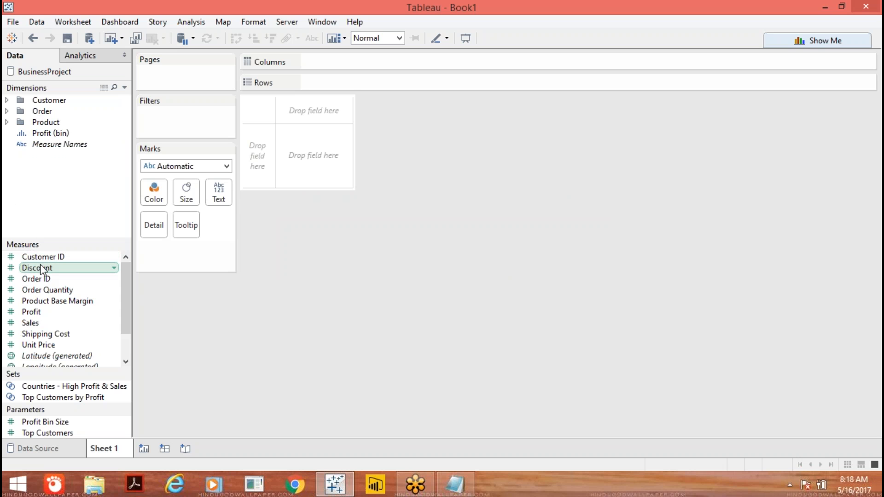
Group the Customer ID and Order ID measures in a new folder named IDs and collapse the folder.
{"action": "left_click", "coordinate": [44, 278], "text": "ctrl"}
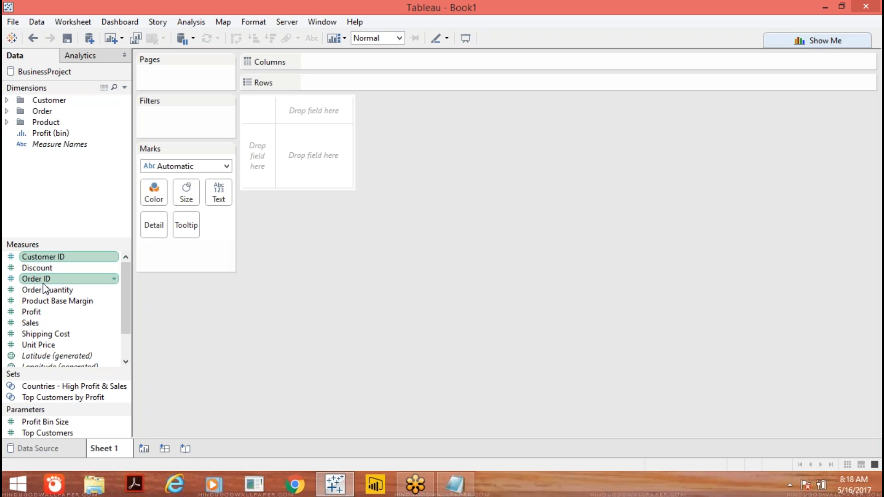
{"action": "right_click", "coordinate": [44, 283]}
{"action": "mouse_move", "coordinate": [119, 440]}
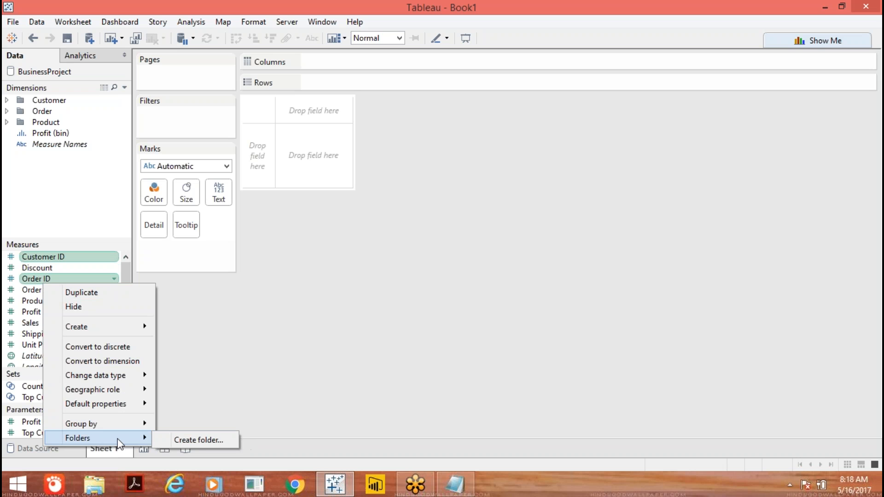
{"action": "left_click", "coordinate": [183, 440]}
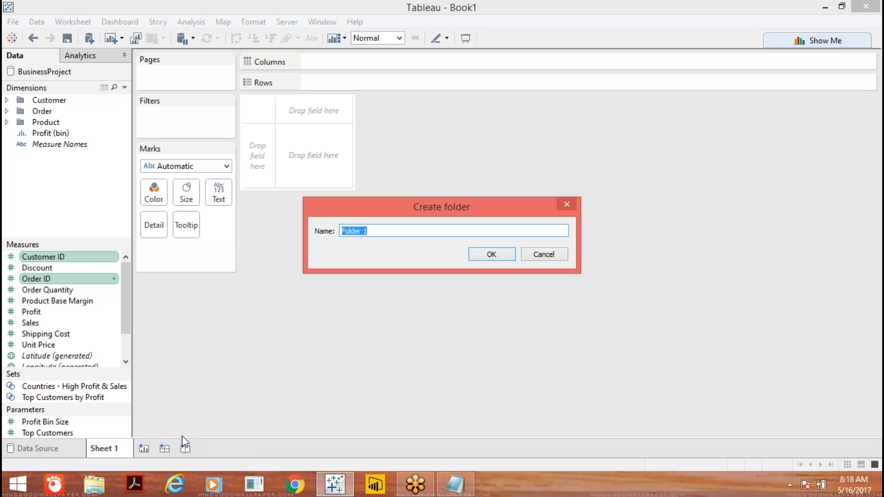
{"action": "type", "text": "IDs"}
{"action": "left_click", "coordinate": [485, 254]}
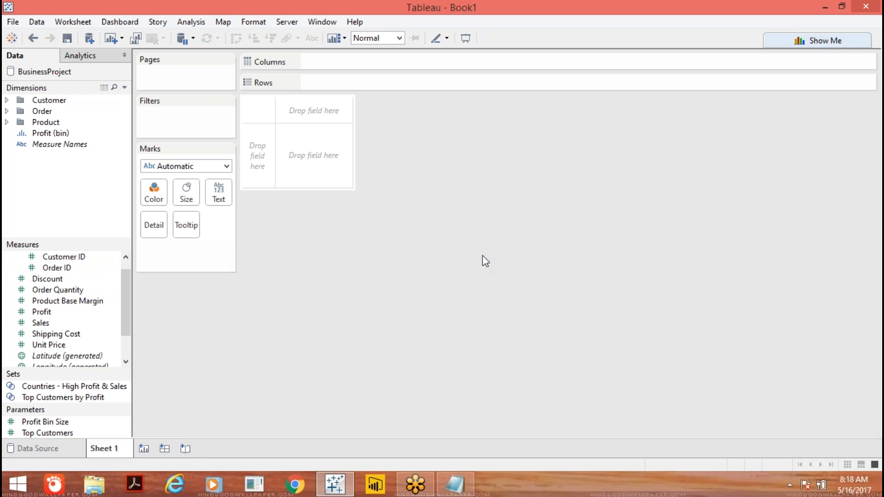
{"action": "left_click", "coordinate": [124, 256]}
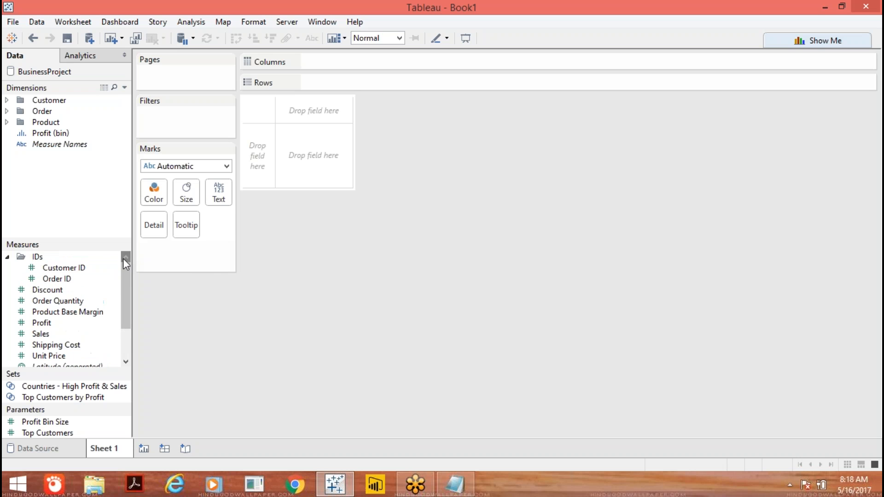
{"action": "left_click", "coordinate": [8, 257]}
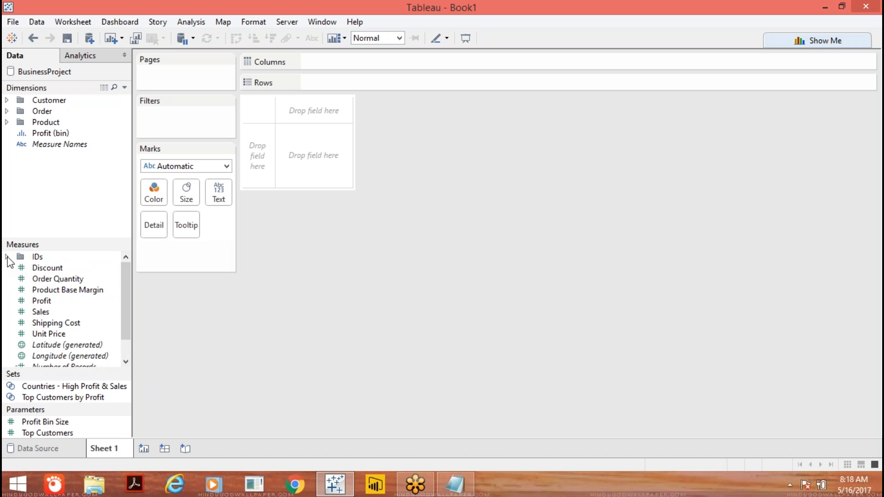
Group the Discount, Product Base Margin, Sales, Shipping Cost and Unit Price measures in a new folder named Commercial and collapse it.
{"action": "left_click", "coordinate": [69, 268]}
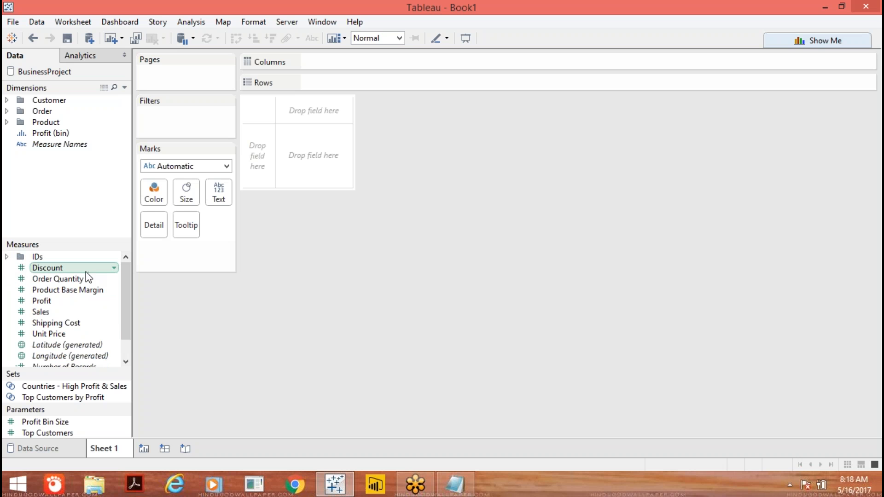
{"action": "left_click", "coordinate": [65, 272]}
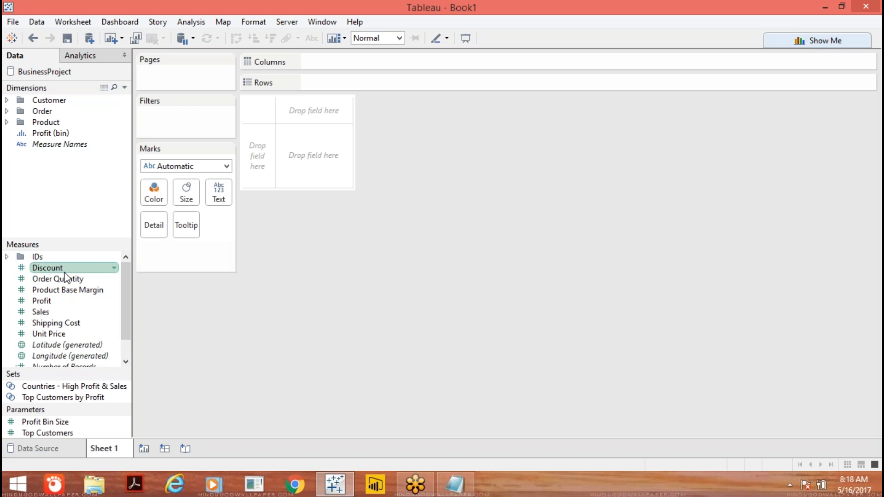
{"action": "left_click", "coordinate": [49, 307]}
{"action": "left_click", "coordinate": [49, 312]}
{"action": "left_click", "coordinate": [52, 323], "text": "ctrl"}
{"action": "left_click", "coordinate": [56, 334], "text": "ctrl"}
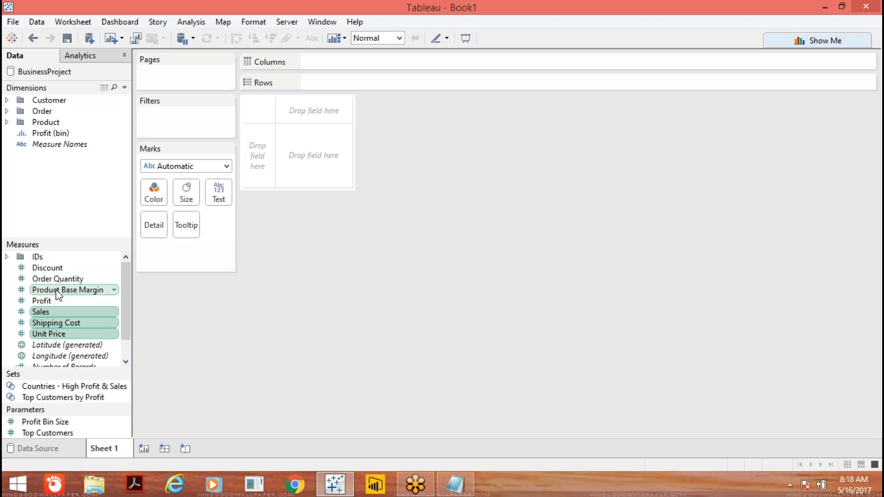
{"action": "left_click", "coordinate": [60, 269], "text": "ctrl"}
{"action": "left_click", "coordinate": [66, 295], "text": "ctrl"}
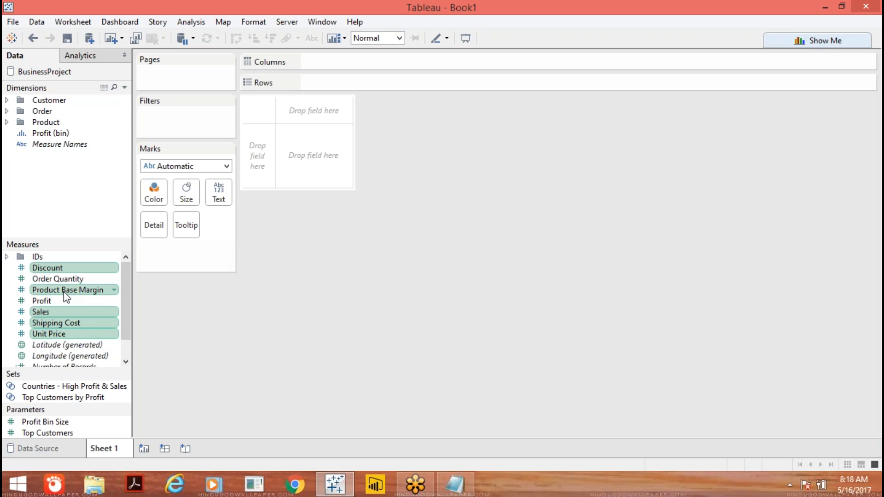
{"action": "right_click", "coordinate": [64, 293]}
{"action": "mouse_move", "coordinate": [137, 452]}
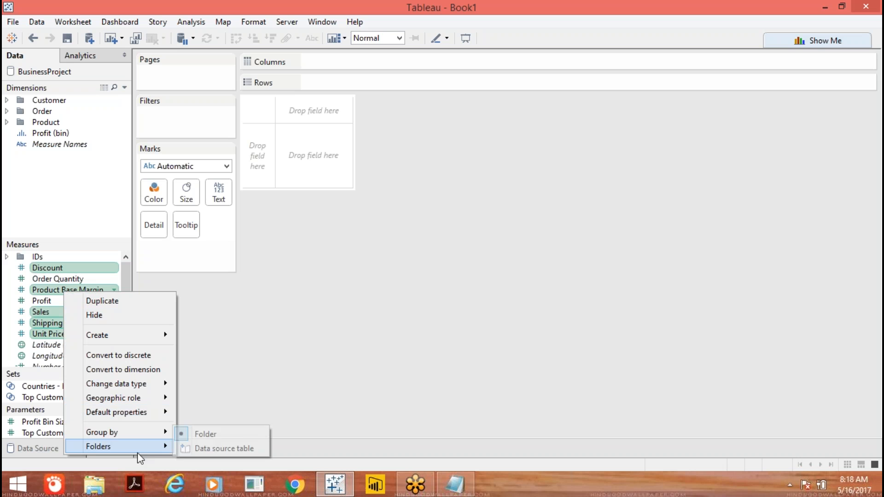
{"action": "left_click", "coordinate": [214, 466]}
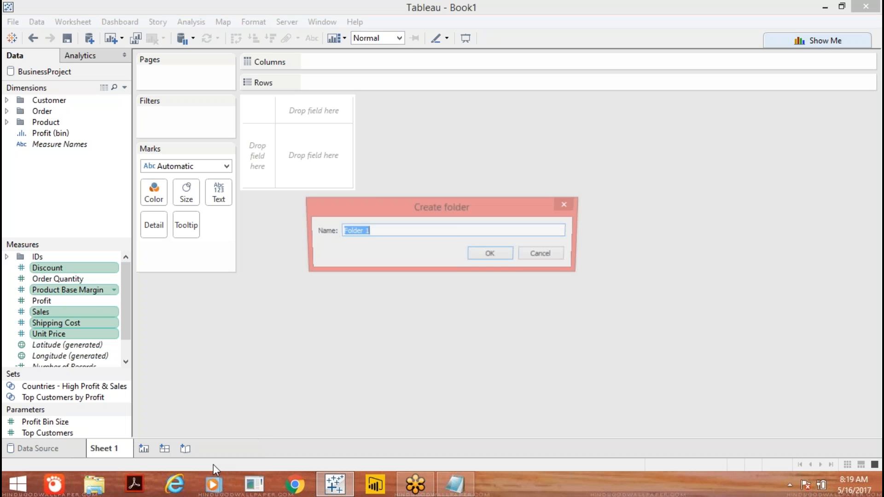
{"action": "type", "text": "Comm"}
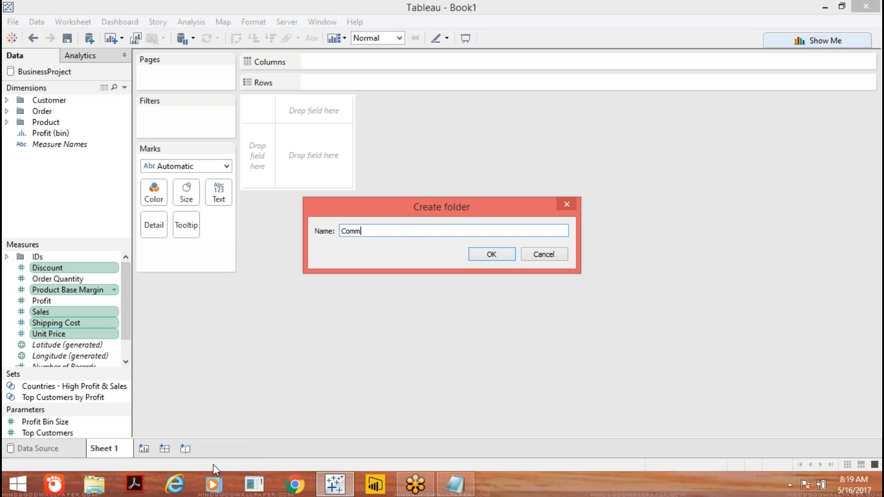
{"action": "type", "text": "ercial"}
{"action": "key", "text": "Return"}
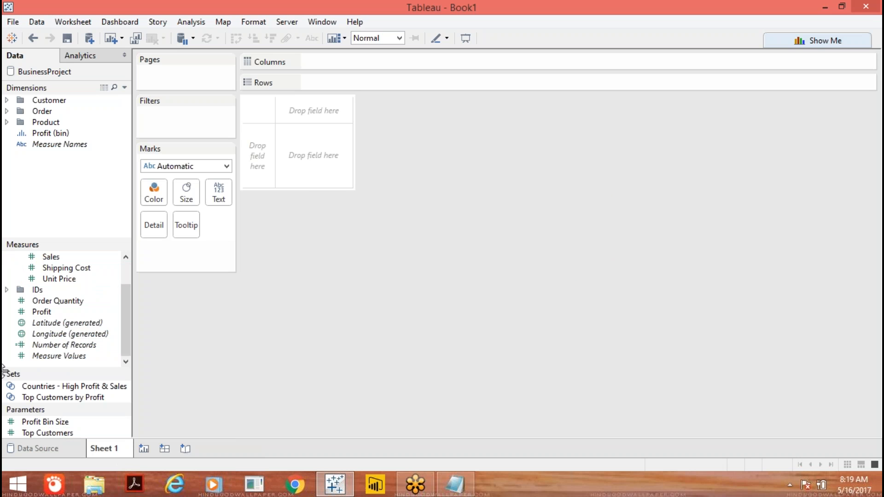
{"action": "left_click", "coordinate": [125, 257]}
{"action": "left_click", "coordinate": [126, 257]}
{"action": "left_click", "coordinate": [126, 257]}
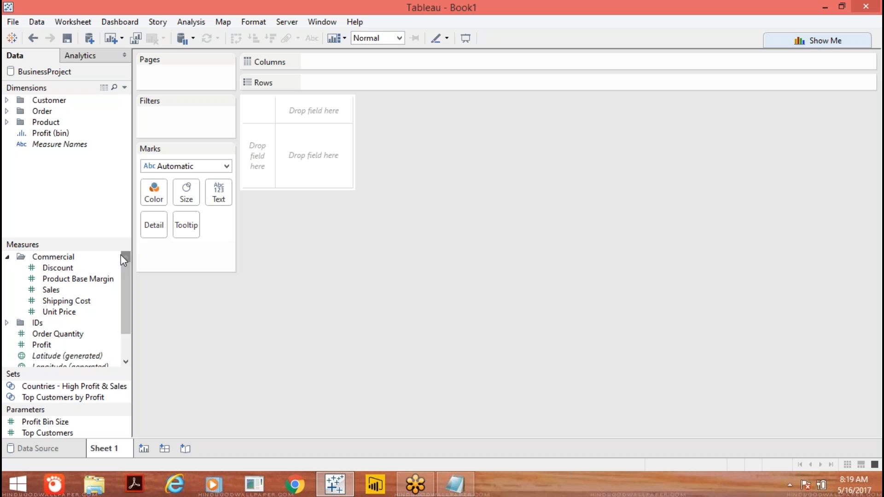
{"action": "left_click", "coordinate": [7, 257]}
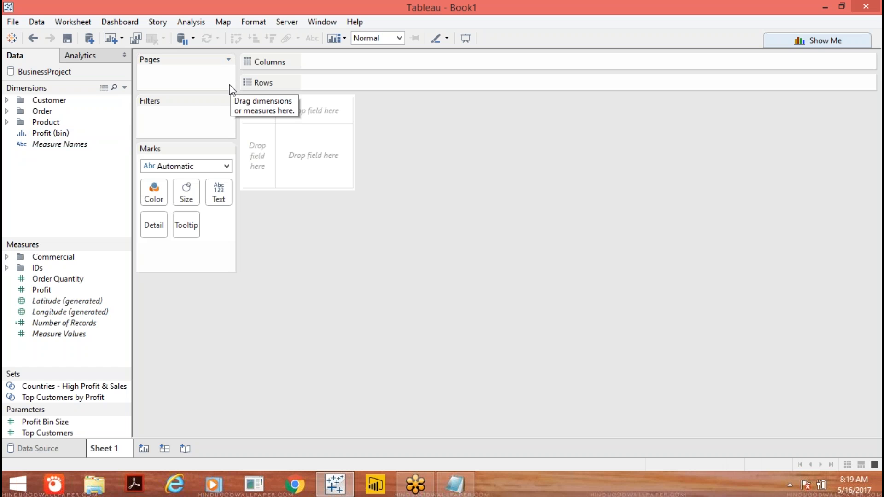
Place Country / Region from the Customer folder's Mapping items hierarchy on Rows and drill down to the State level.
{"action": "left_click", "coordinate": [7, 101]}
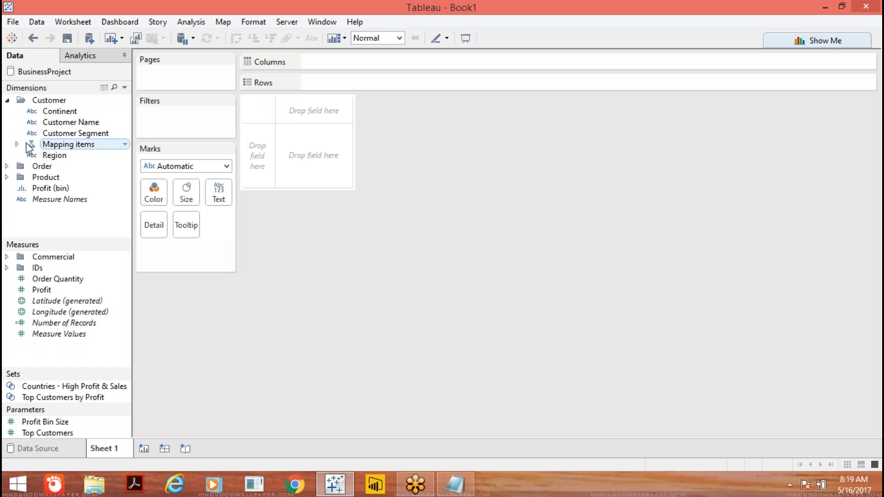
{"action": "left_click", "coordinate": [17, 145]}
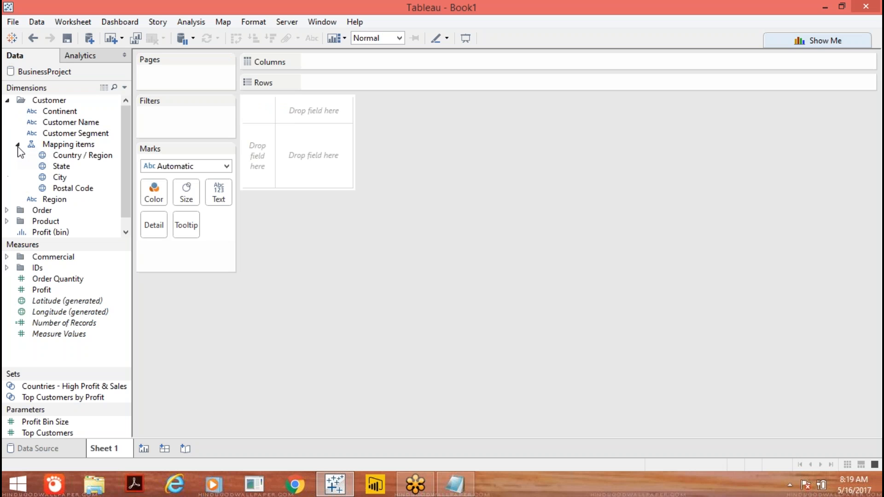
{"action": "left_click", "coordinate": [72, 154]}
{"action": "left_click_drag", "start_coordinate": [71, 156], "coordinate": [332, 82]}
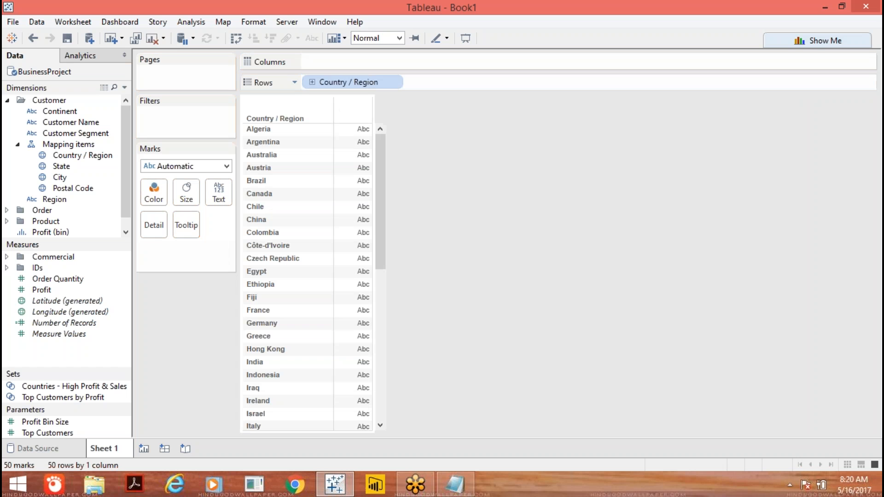
{"action": "left_click", "coordinate": [312, 82]}
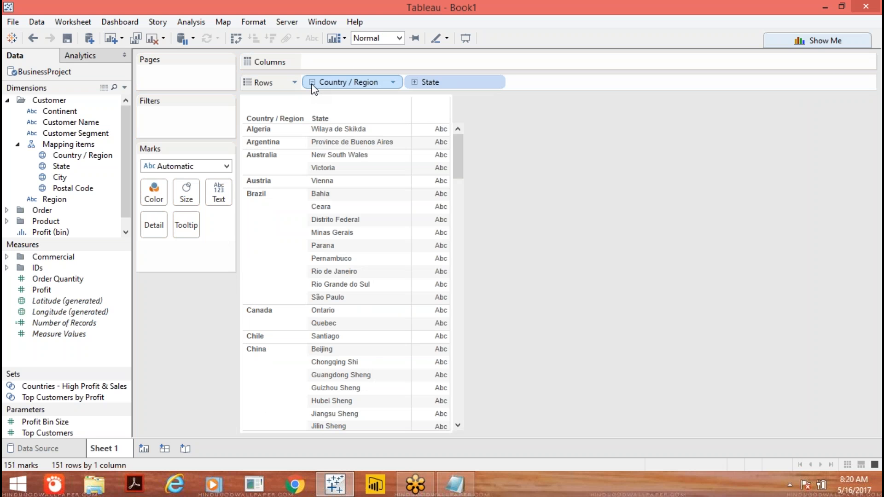
Drill the Rows hierarchy down from State to City and Postal Code, and collapse it back to Country / Region.
{"action": "left_click", "coordinate": [414, 85]}
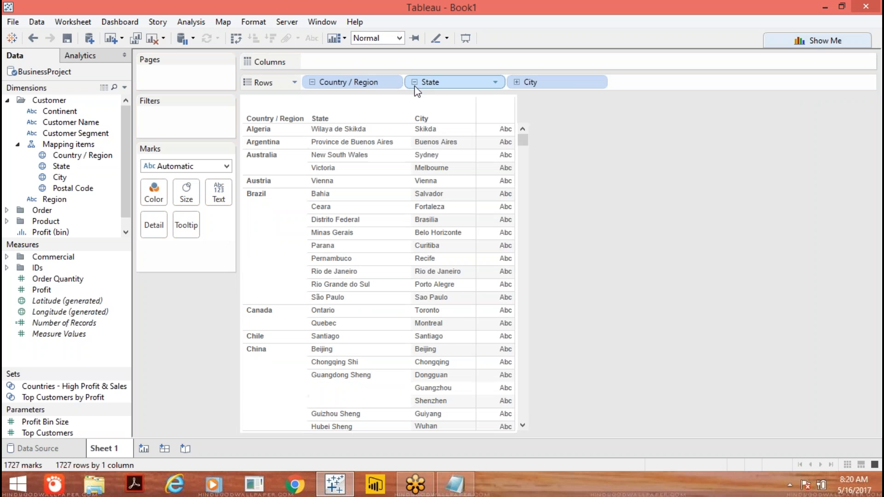
{"action": "left_click", "coordinate": [516, 82]}
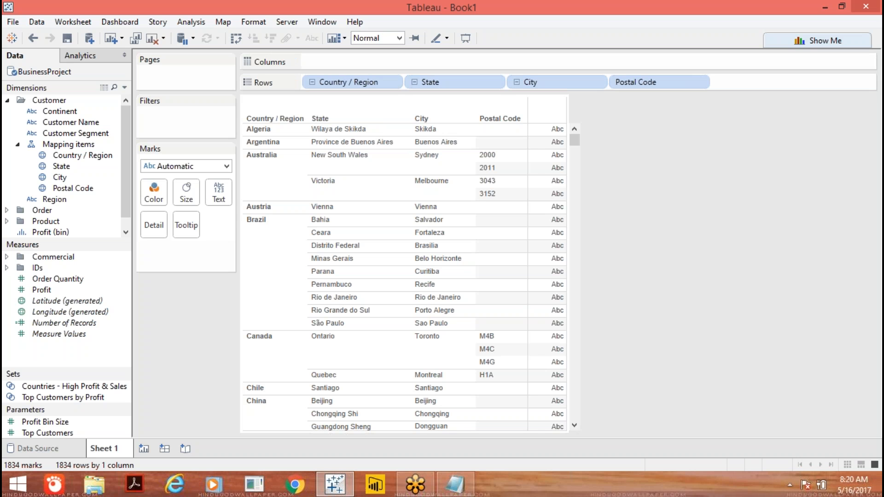
{"action": "left_click", "coordinate": [312, 83]}
Repeat the drill-down from Country / Region through State and City to Postal Code, and collapse all levels again.
{"action": "left_click", "coordinate": [312, 82]}
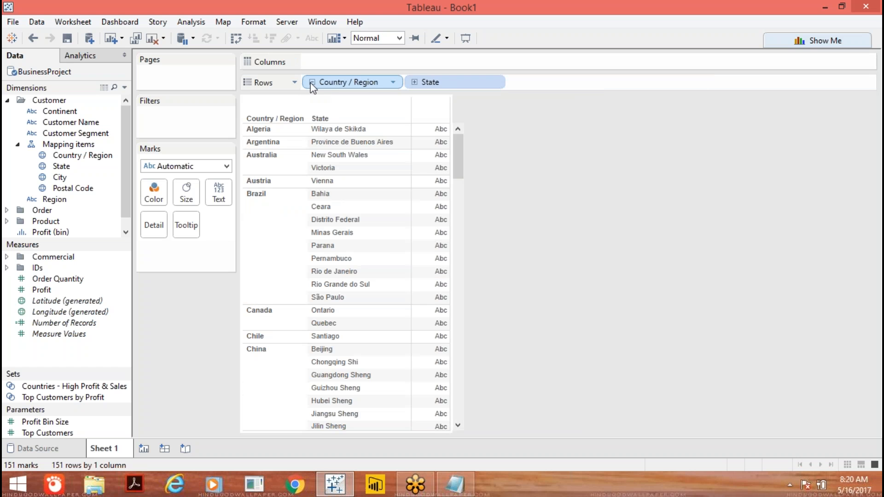
{"action": "left_click", "coordinate": [415, 83]}
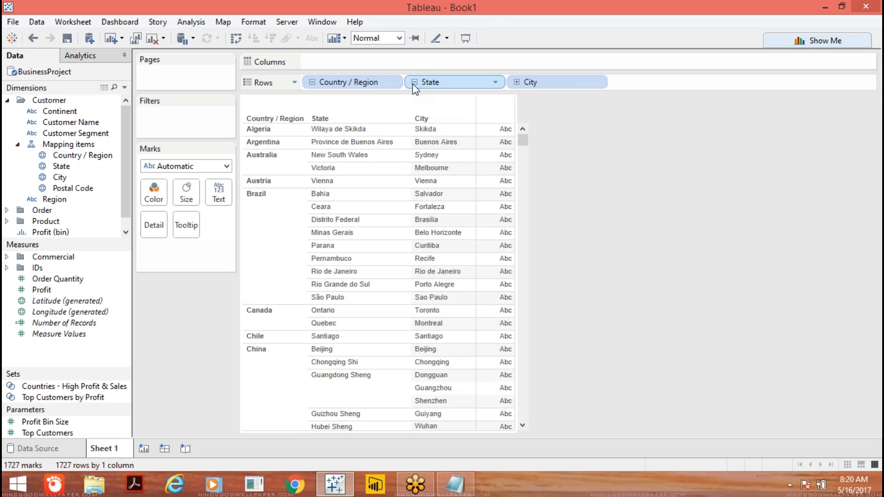
{"action": "left_click", "coordinate": [515, 82]}
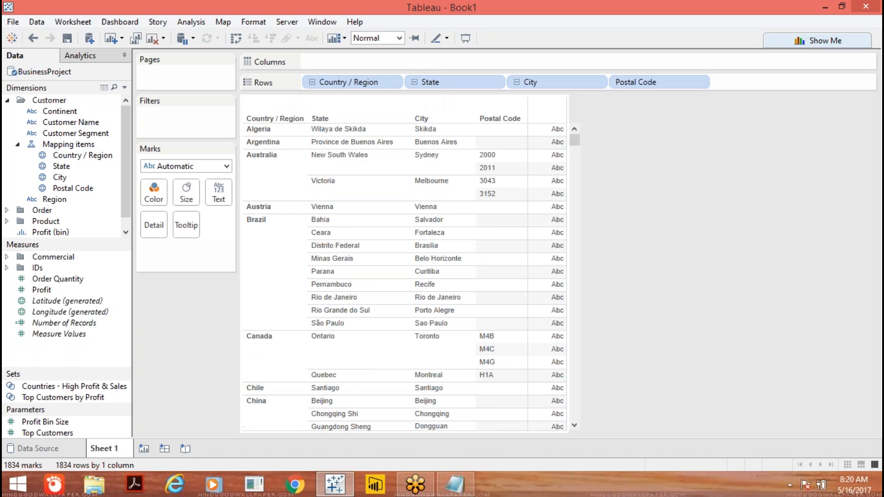
{"action": "left_click", "coordinate": [307, 80]}
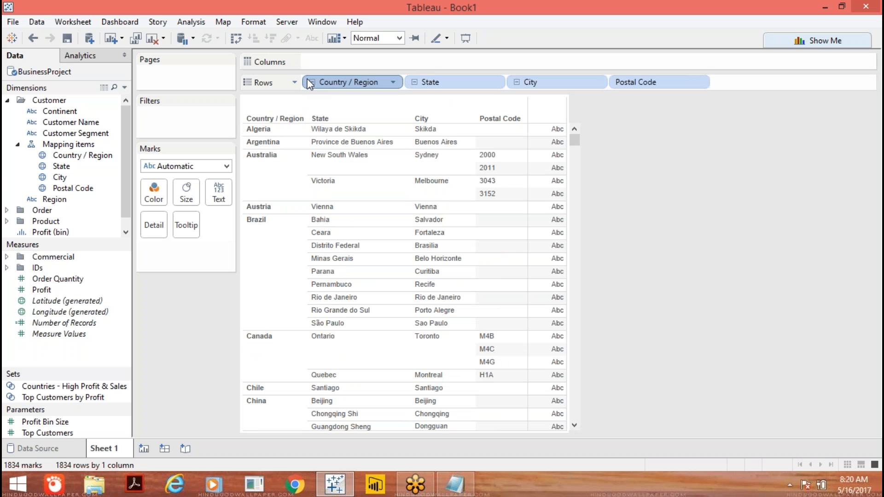
{"action": "left_click", "coordinate": [312, 83]}
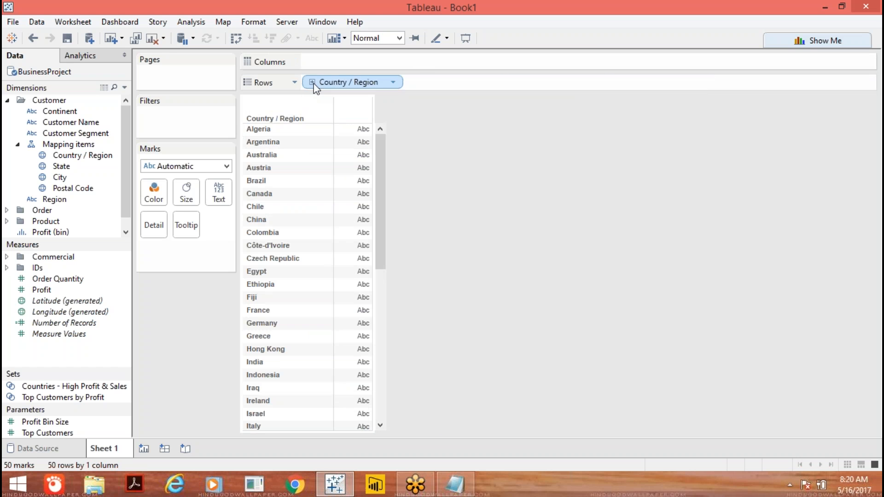
Remove the Mapping items hierarchy from the Customer folder, keeping its fields as separate dimensions.
{"action": "right_click", "coordinate": [73, 144]}
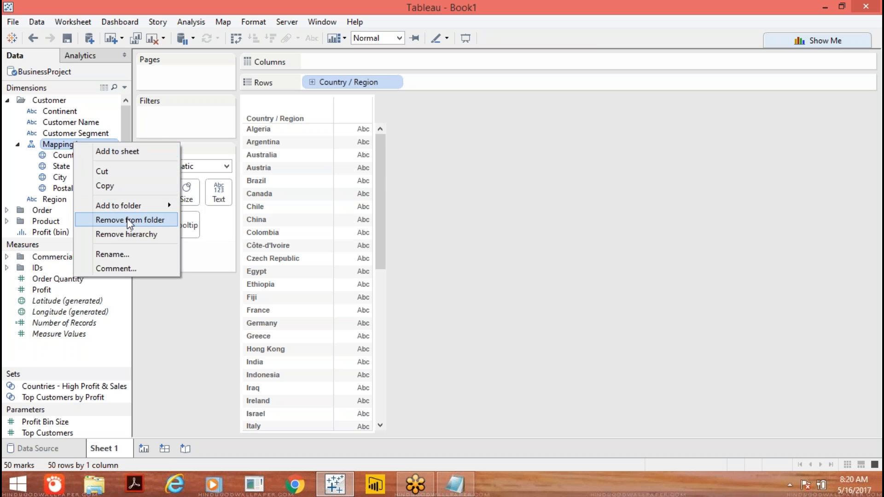
{"action": "left_click", "coordinate": [131, 235]}
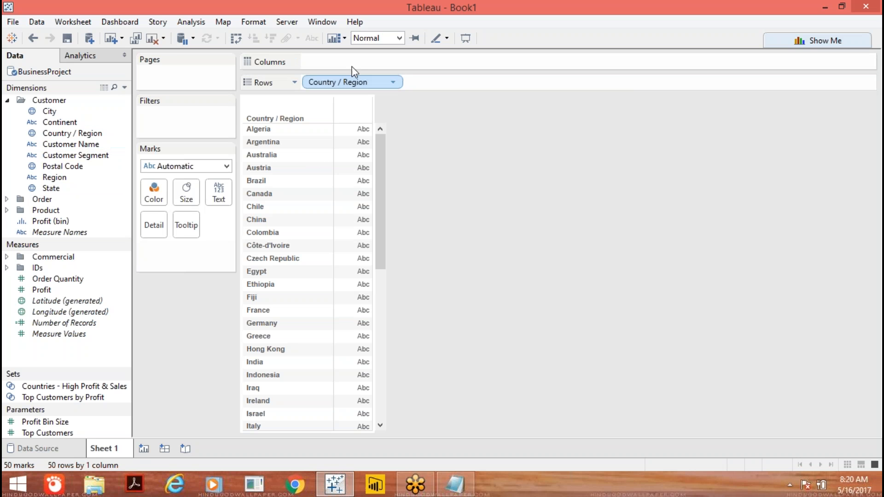
{"action": "left_click", "coordinate": [306, 87]}
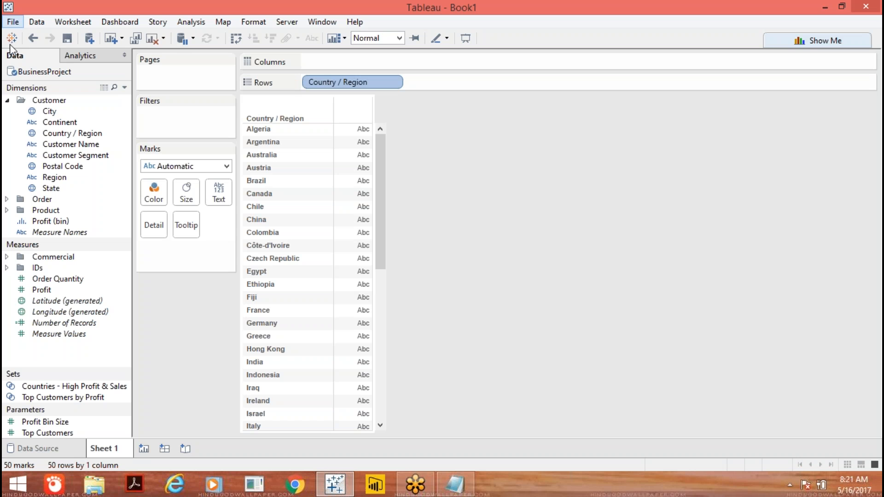
Create a hierarchy named Maping Items in the Customer folder with the levels Country / Region, State, City and Postal Code in that order.
{"action": "left_click", "coordinate": [70, 133]}
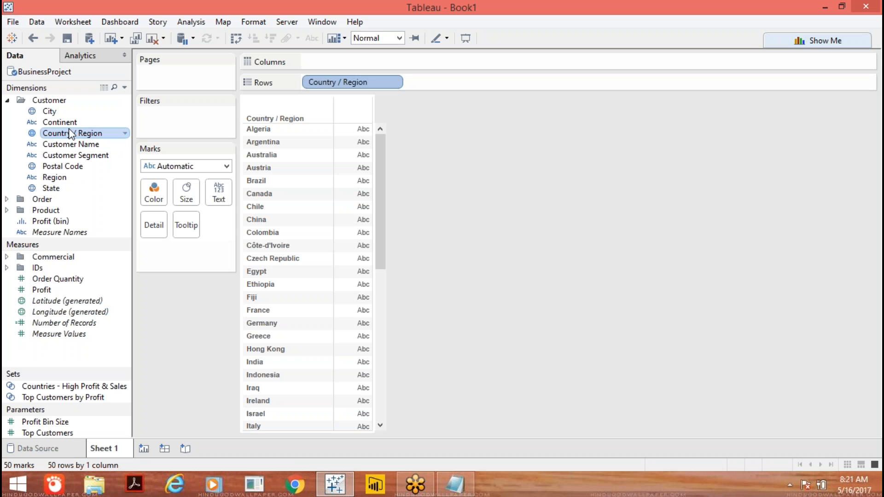
{"action": "left_click", "coordinate": [60, 188], "text": "ctrl"}
{"action": "left_click", "coordinate": [57, 113], "text": "ctrl"}
{"action": "left_click", "coordinate": [61, 168], "text": "ctrl"}
{"action": "right_click", "coordinate": [61, 170]}
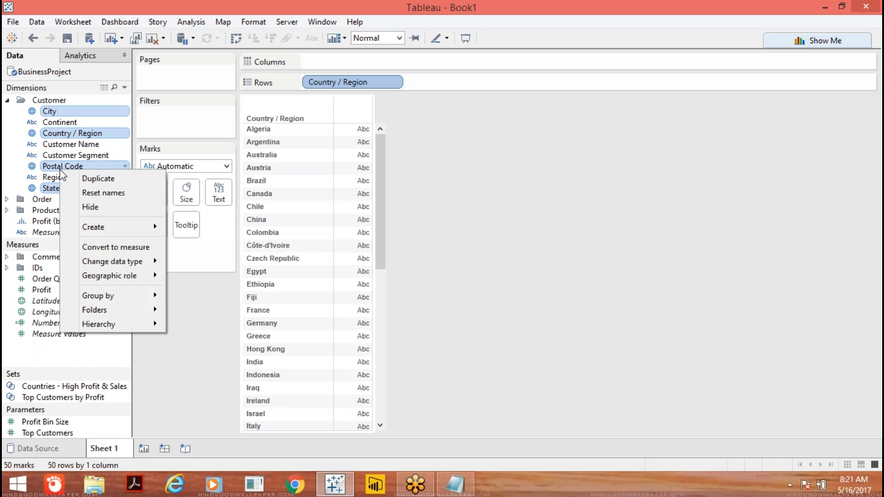
{"action": "mouse_move", "coordinate": [157, 317]}
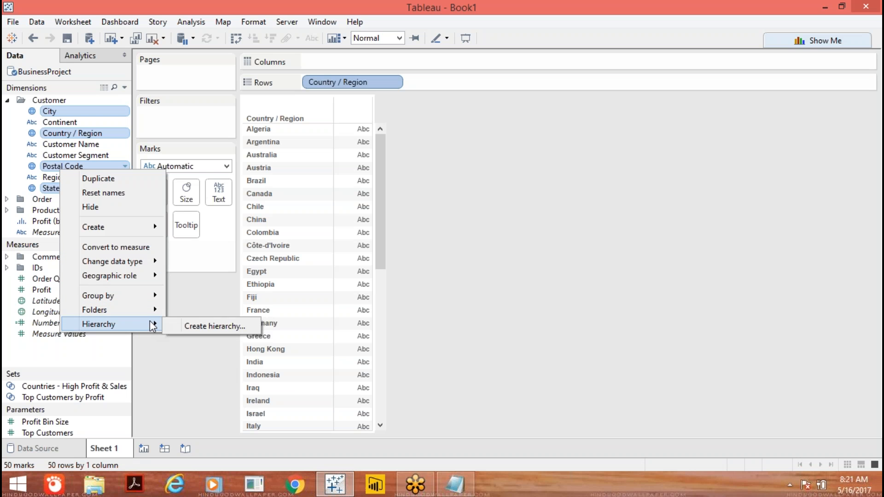
{"action": "left_click", "coordinate": [192, 327]}
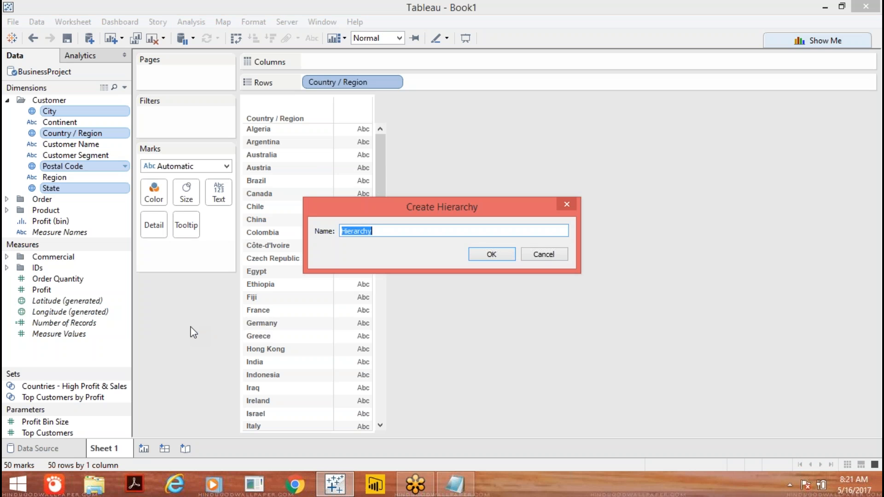
{"action": "type", "text": "Maping Items"}
{"action": "left_click", "coordinate": [481, 251]}
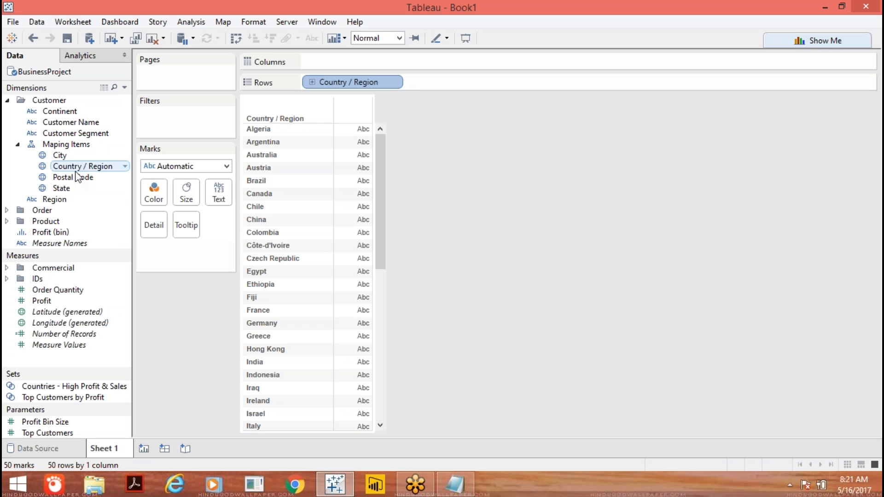
{"action": "left_click_drag", "start_coordinate": [62, 191], "coordinate": [72, 177]}
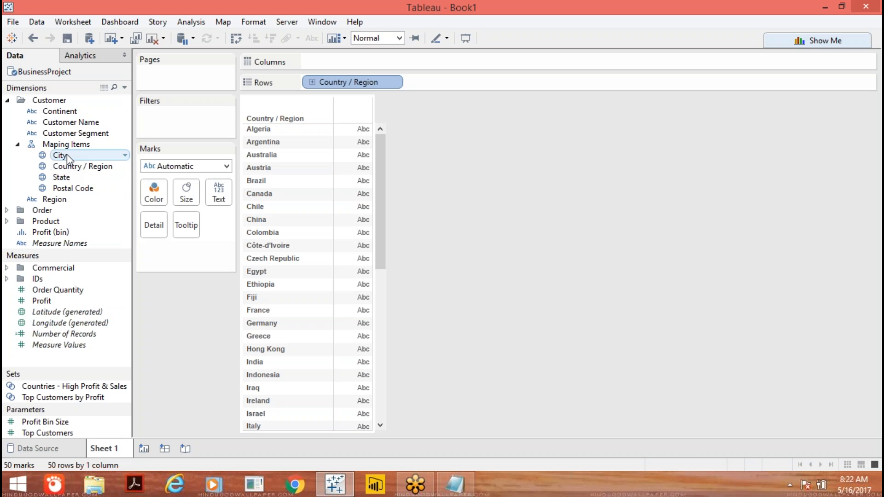
{"action": "left_click_drag", "start_coordinate": [67, 154], "coordinate": [65, 179]}
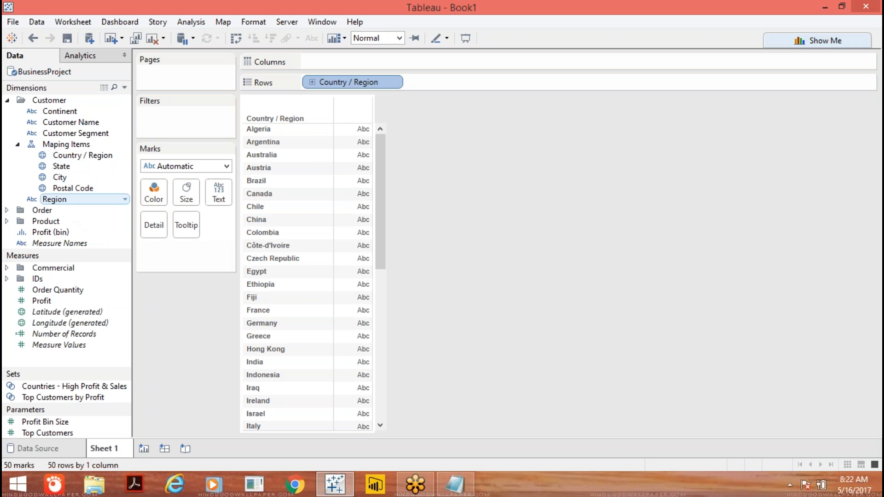
Test the Maping Items hierarchy on Rows by drilling down to Postal Code and collapsing back to Country / Region.
{"action": "left_click", "coordinate": [313, 83]}
{"action": "left_click", "coordinate": [414, 81]}
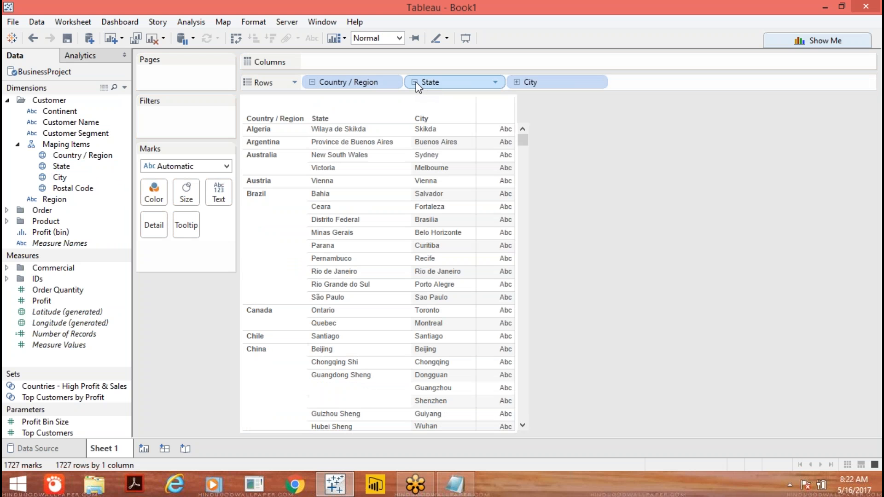
{"action": "left_click", "coordinate": [517, 82]}
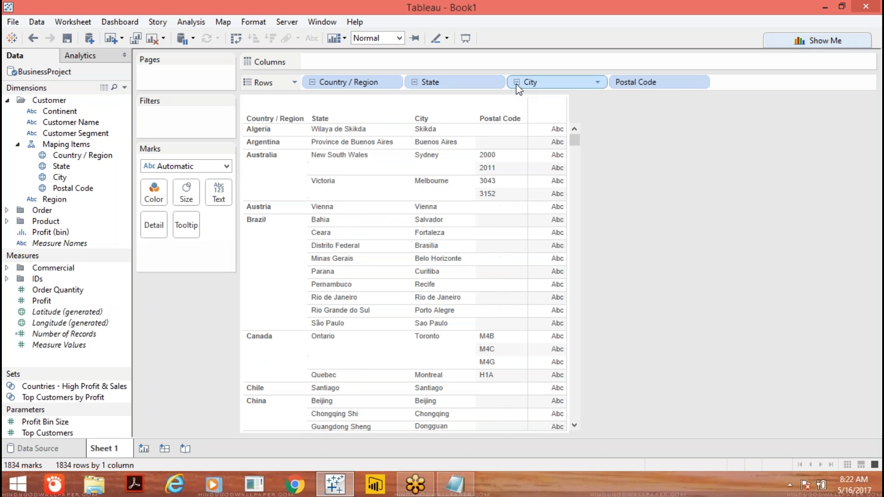
{"action": "left_click", "coordinate": [312, 82]}
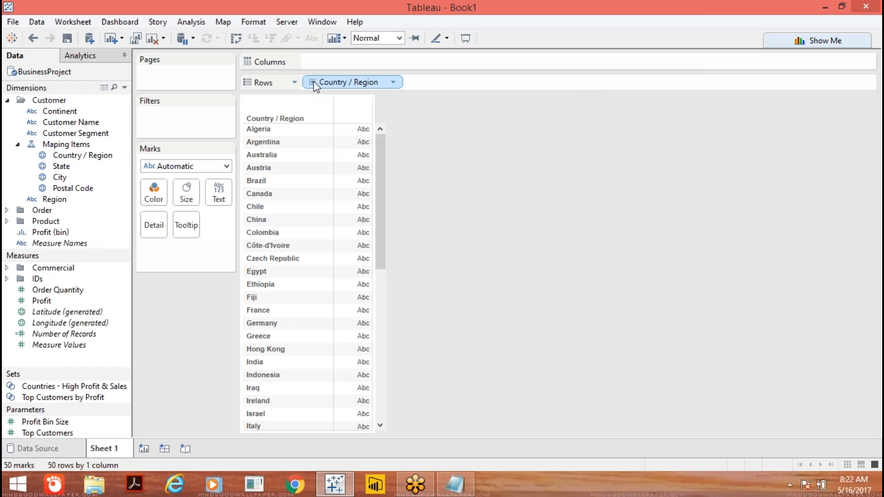
Replace Country / Region on Rows with Department from the Product folder, and clear Rows again.
{"action": "left_click", "coordinate": [7, 221]}
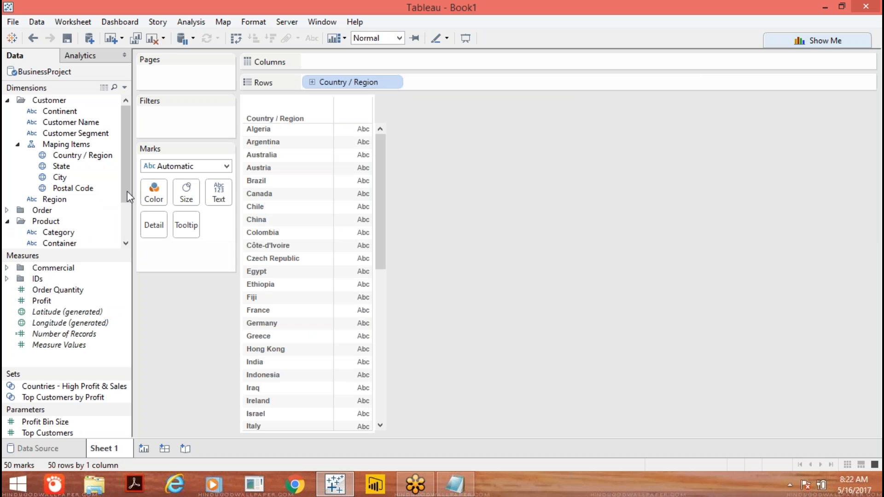
{"action": "left_click_drag", "start_coordinate": [126, 190], "coordinate": [128, 228]}
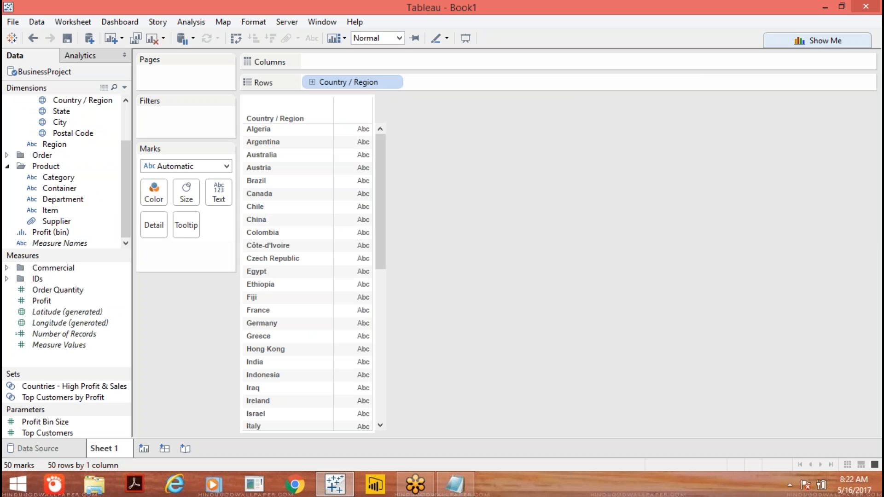
{"action": "left_click_drag", "start_coordinate": [325, 85], "coordinate": [253, 185]}
{"action": "left_click", "coordinate": [65, 203]}
{"action": "left_click_drag", "start_coordinate": [65, 202], "coordinate": [341, 83]}
{"action": "left_click", "coordinate": [310, 86]}
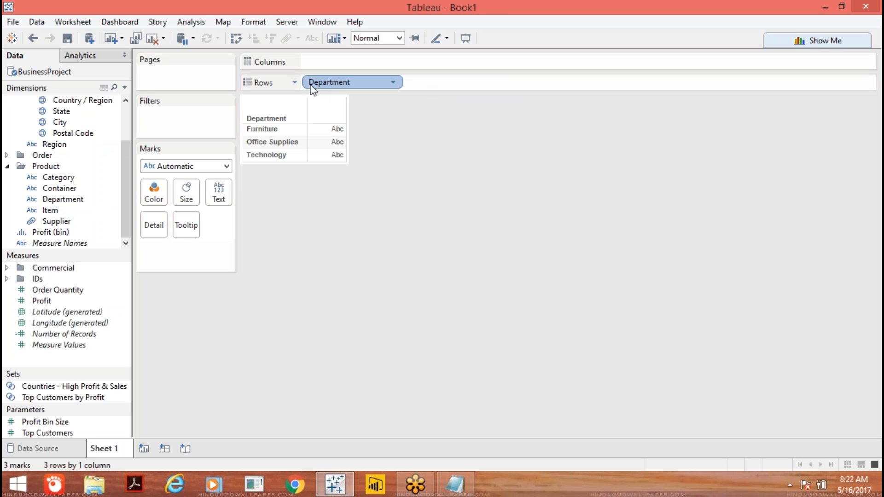
{"action": "left_click_drag", "start_coordinate": [354, 83], "coordinate": [496, 326]}
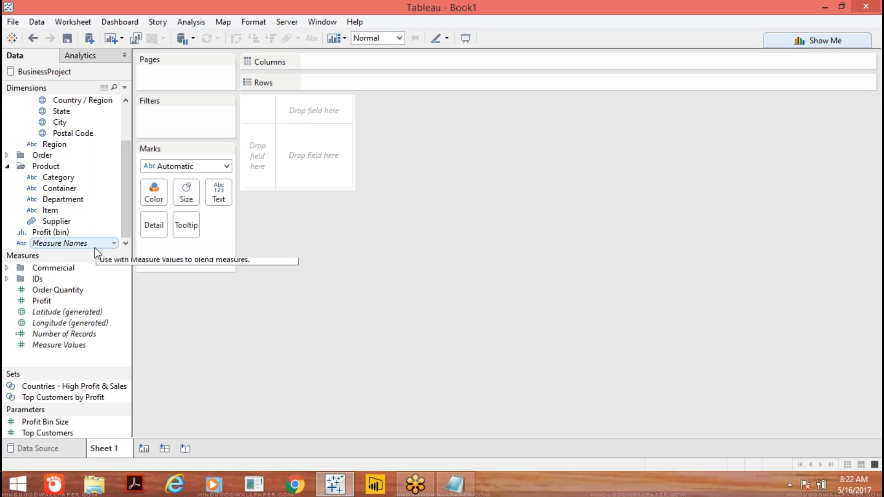
Create a hierarchy named Product in the Product folder with the levels Department, Category and Item in that order.
{"action": "left_click", "coordinate": [82, 205]}
{"action": "left_click", "coordinate": [76, 178], "text": "ctrl"}
{"action": "left_click", "coordinate": [68, 208], "text": "ctrl"}
{"action": "right_click", "coordinate": [68, 208]}
{"action": "mouse_move", "coordinate": [130, 367]}
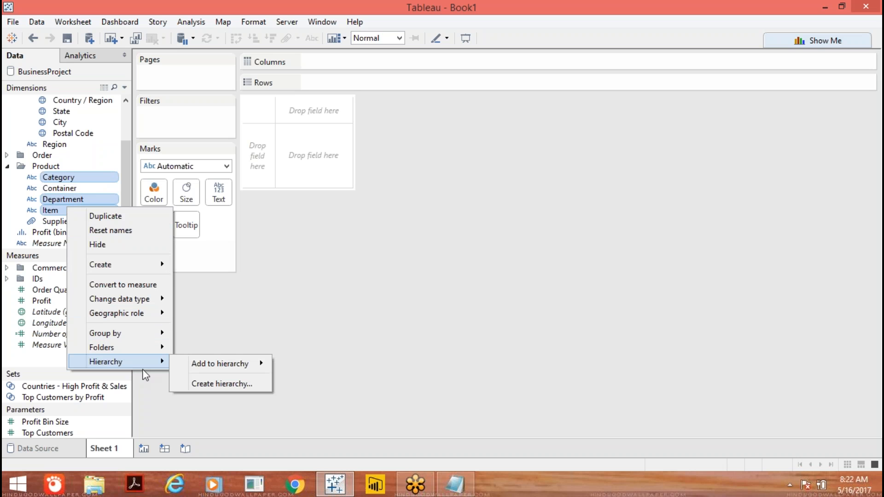
{"action": "left_click", "coordinate": [215, 383]}
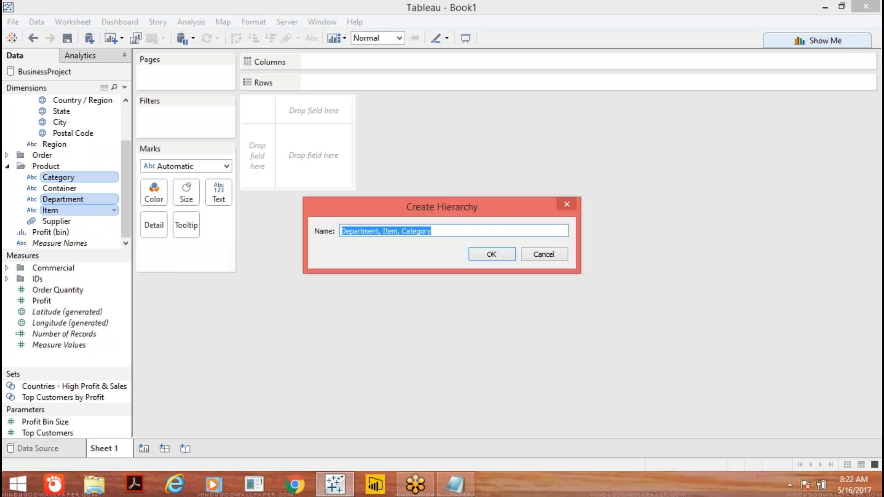
{"action": "type", "text": "Product"}
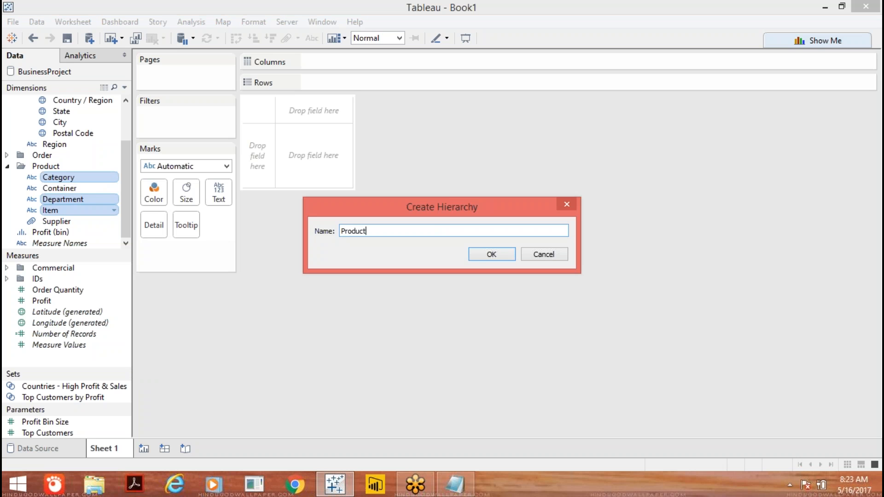
{"action": "key", "text": "Return"}
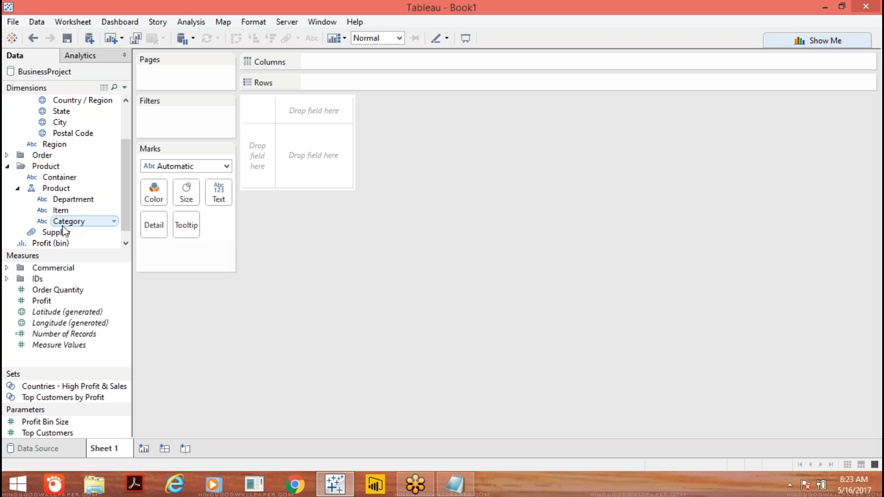
{"action": "left_click_drag", "start_coordinate": [64, 228], "coordinate": [76, 209]}
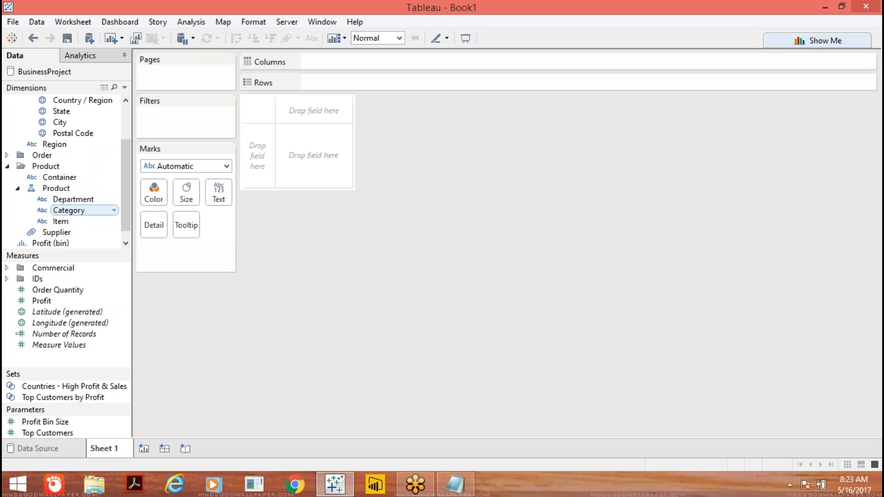
{"action": "key", "text": "Up"}
Place Department on Rows, drill through Category to Item and back, and remove it from the view.
{"action": "mouse_move", "coordinate": [78, 202]}
{"action": "left_mouse_down"}
{"action": "mouse_move", "coordinate": [404, 73]}
{"action": "mouse_move", "coordinate": [306, 82]}
{"action": "mouse_move", "coordinate": [333, 83]}
{"action": "left_mouse_up"}
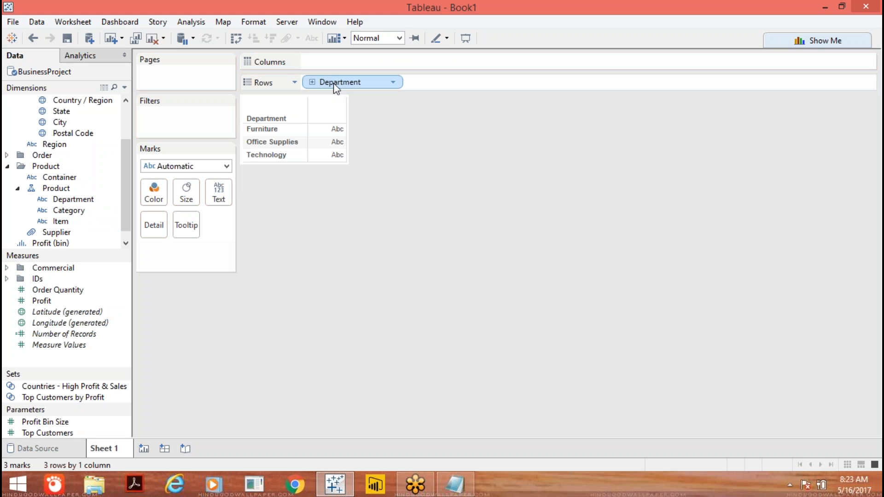
{"action": "left_click", "coordinate": [311, 82]}
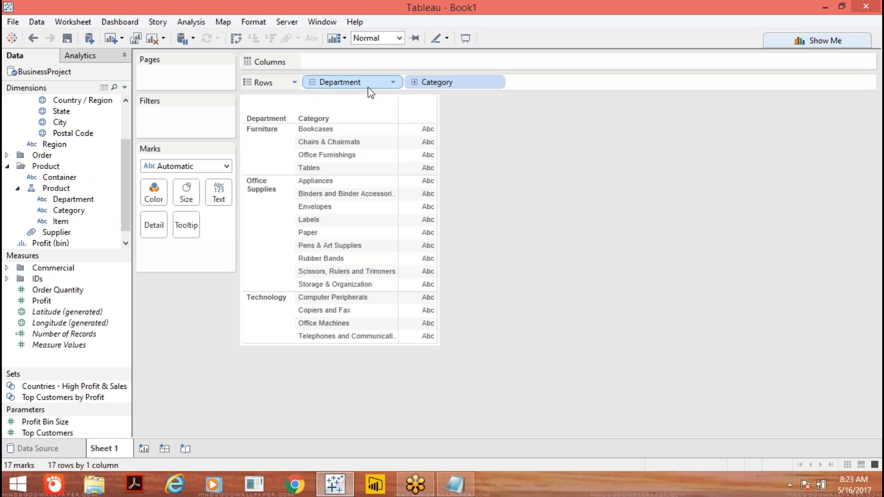
{"action": "left_click", "coordinate": [414, 82]}
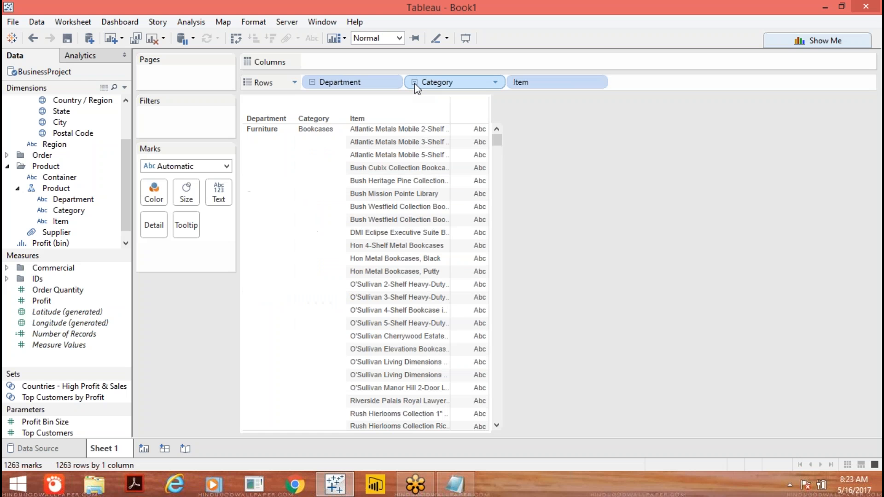
{"action": "left_click", "coordinate": [313, 82]}
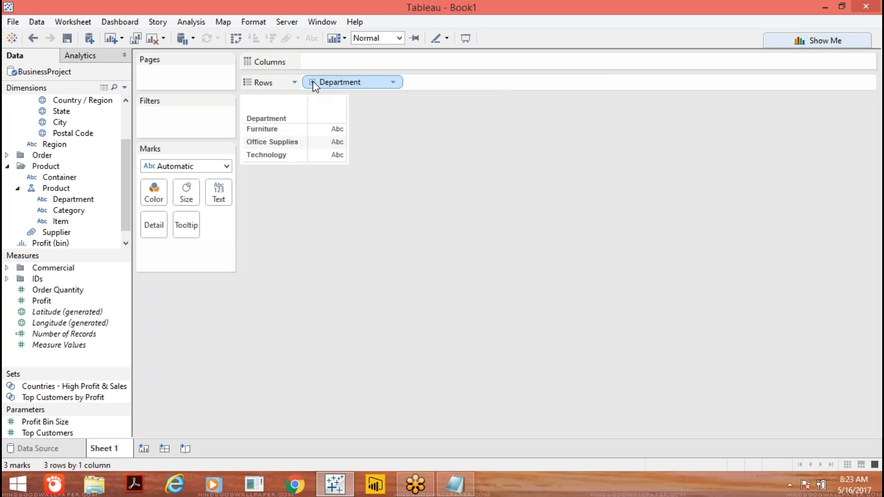
{"action": "left_click_drag", "start_coordinate": [313, 81], "coordinate": [492, 230]}
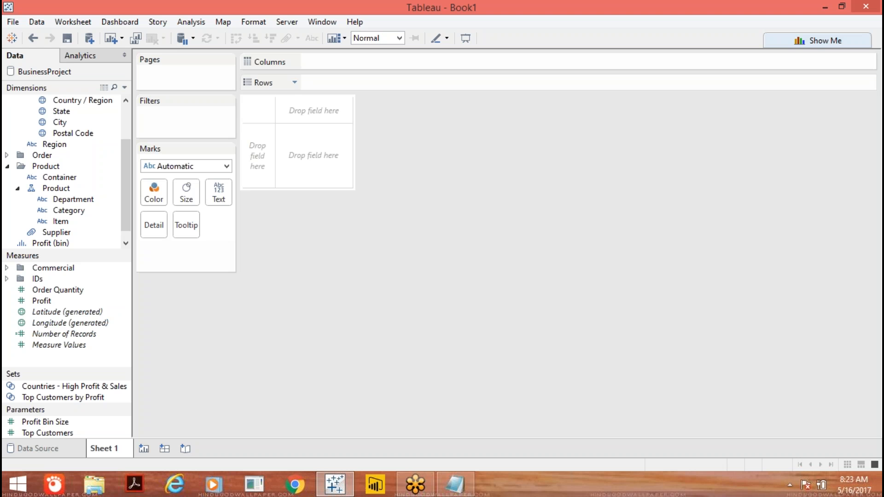
Switch to Notepad and add a full-width dashed line beneath the "::: Folders and Hierachies:::" heading.
{"action": "left_click", "coordinate": [458, 486]}
{"action": "key", "text": "Return"}
{"action": "type", "text": "--------------------"}
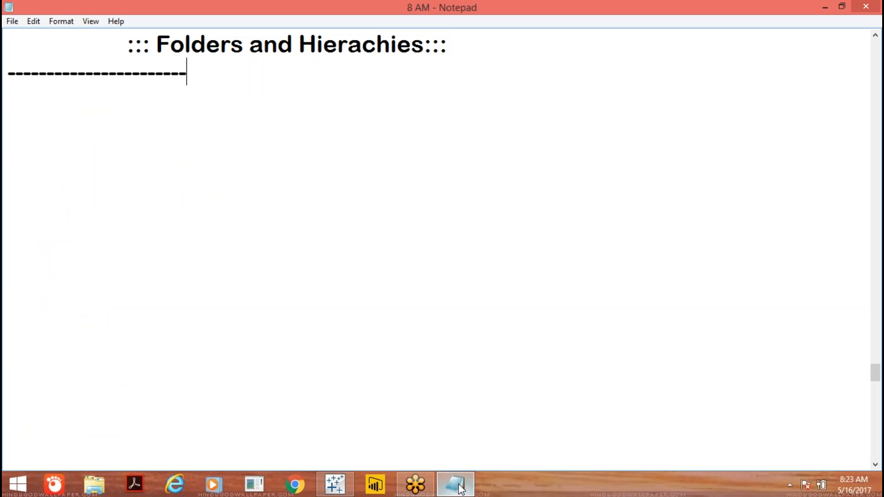
{"action": "type", "text": "--------------------------------------------------------------------------------"}
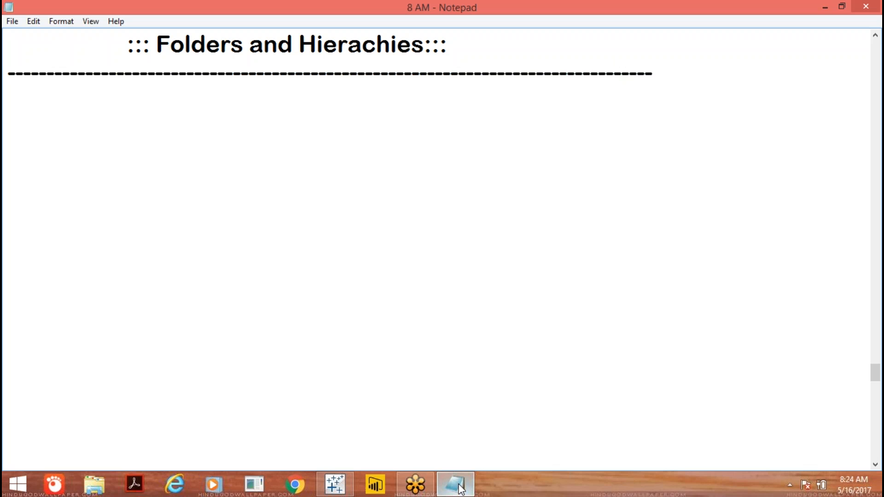
{"action": "type", "text": "-------------------------------------"}
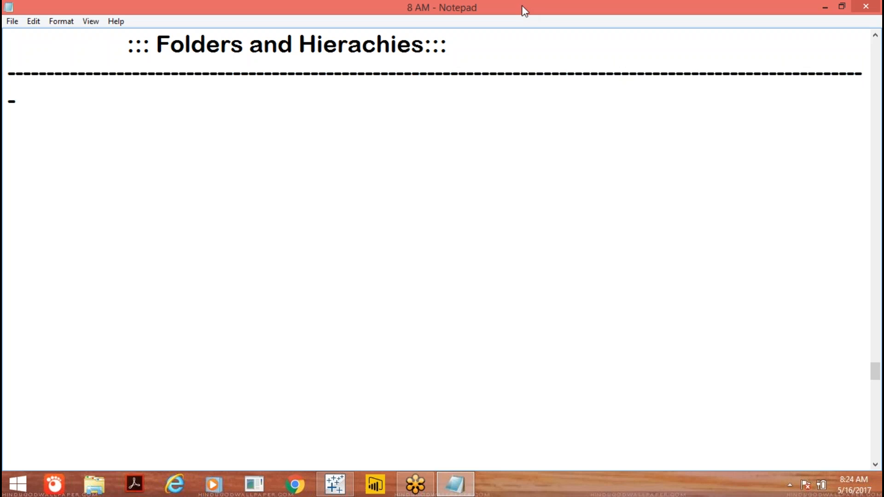
{"action": "left_click", "coordinate": [532, 13]}
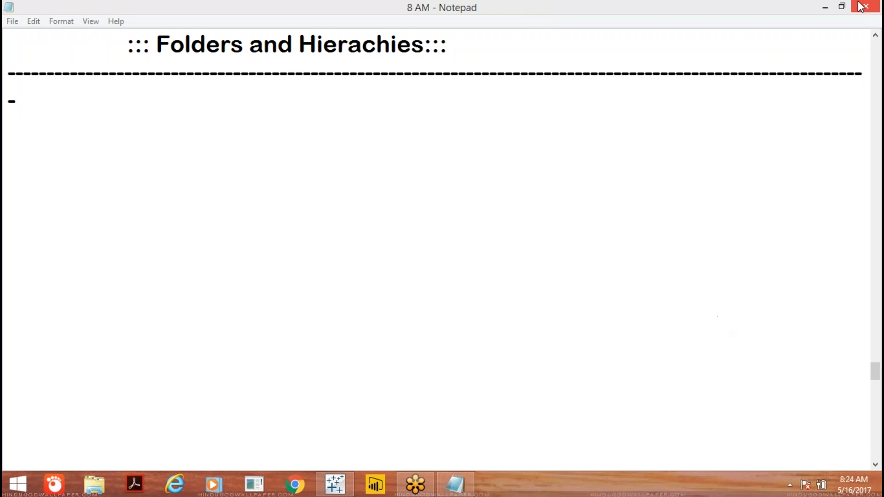
{"action": "mouse_move", "coordinate": [865, 39]}
{"action": "left_click", "coordinate": [104, 93]}
{"action": "key", "text": "BackSpace"}
{"action": "key", "text": "BackSpace"}
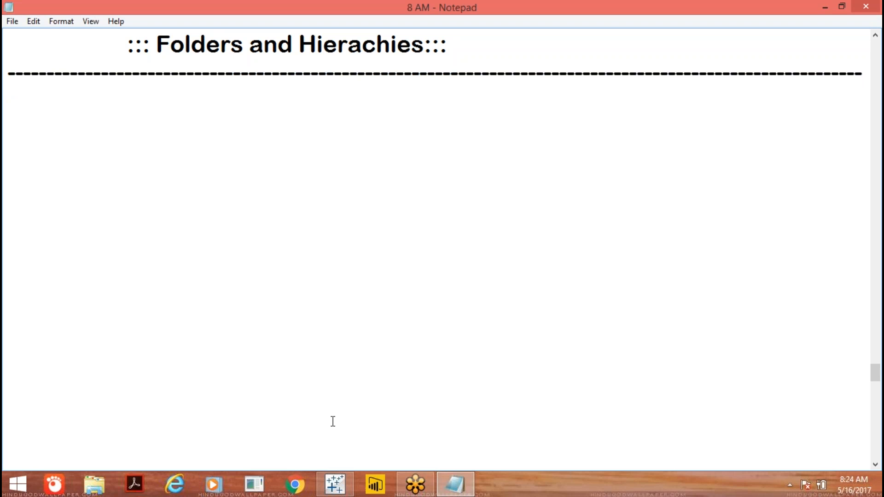
Write a "Task::" label below the dashed line, followed by "Category wise Sales in each continent in the sorted manner".
{"action": "key", "text": "Return"}
{"action": "type", "text": "Tas"}
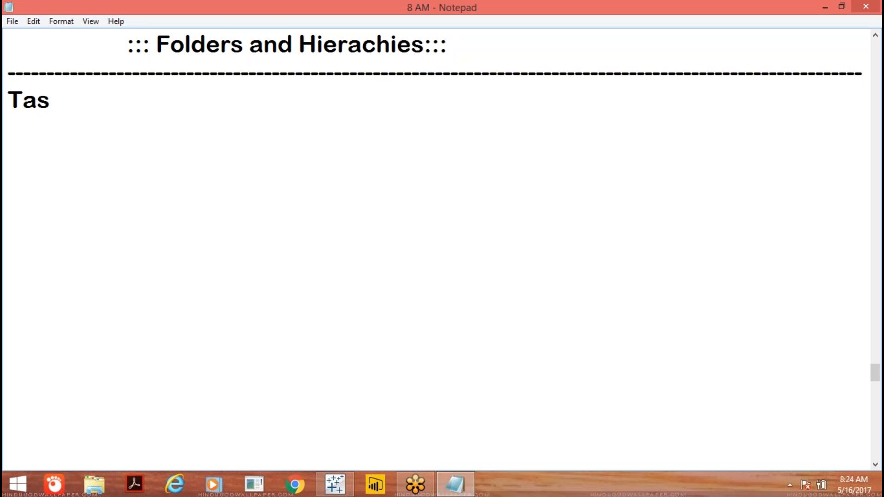
{"action": "type", "text": "k::"}
{"action": "key", "text": "Return"}
{"action": "key", "text": "Return"}
{"action": "key", "text": "Tab"}
{"action": "type", "text": "Cat"}
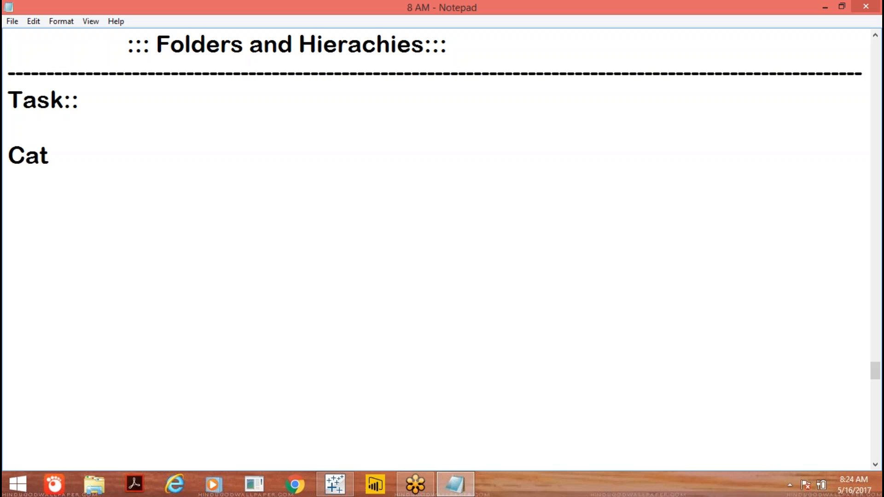
{"action": "type", "text": "ego"}
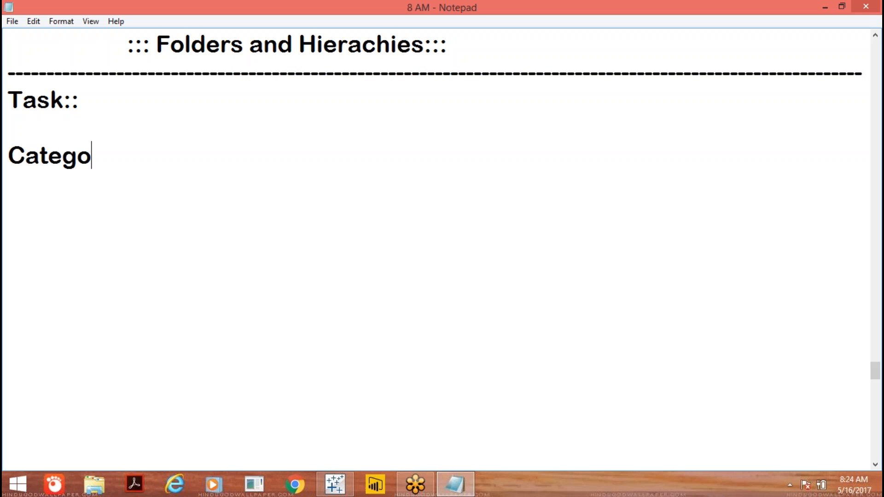
{"action": "type", "text": "ry wi"}
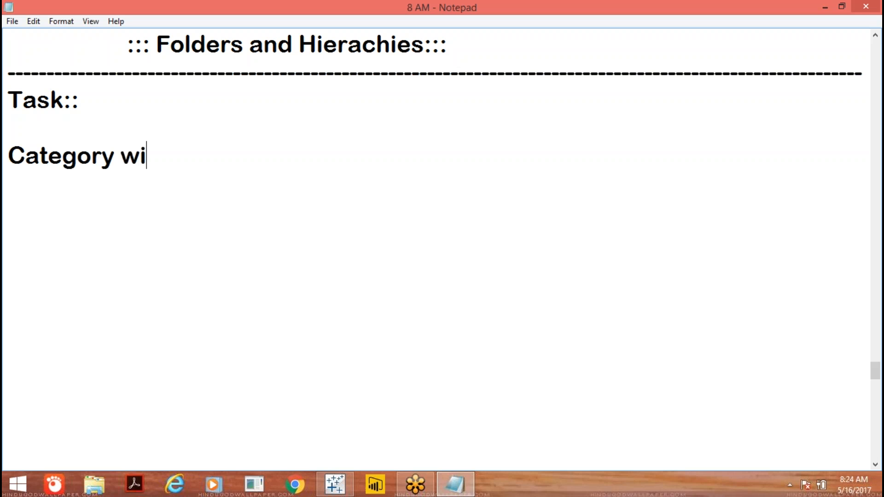
{"action": "type", "text": "se Sal"}
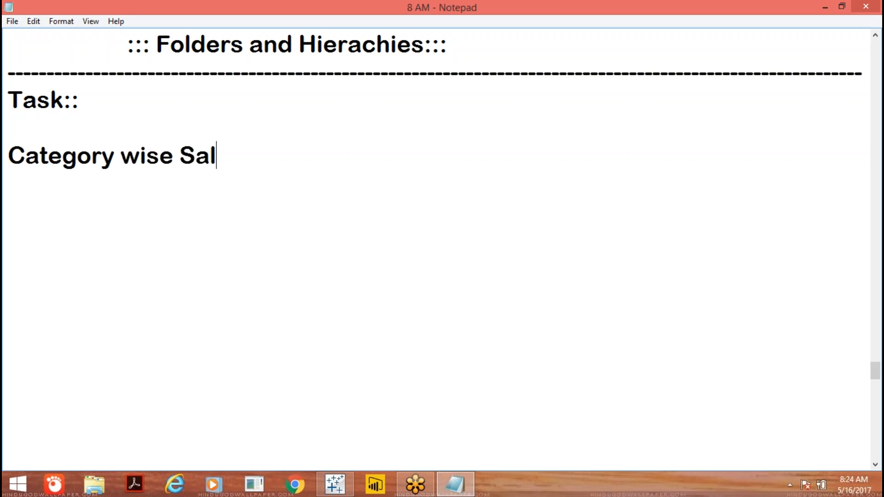
{"action": "type", "text": "es in each continent in the sorted manner"}
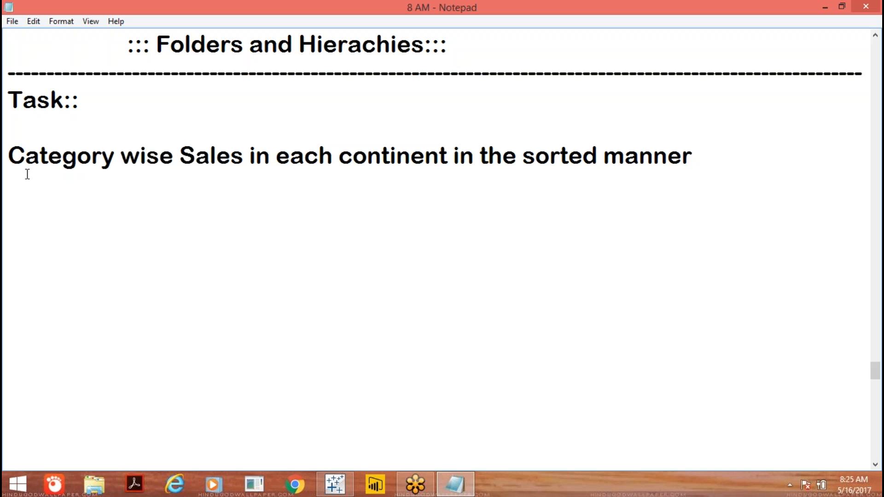
Switch to Tableau and chart Sales on Rows against Continent and Category on Columns.
{"action": "left_click", "coordinate": [335, 491]}
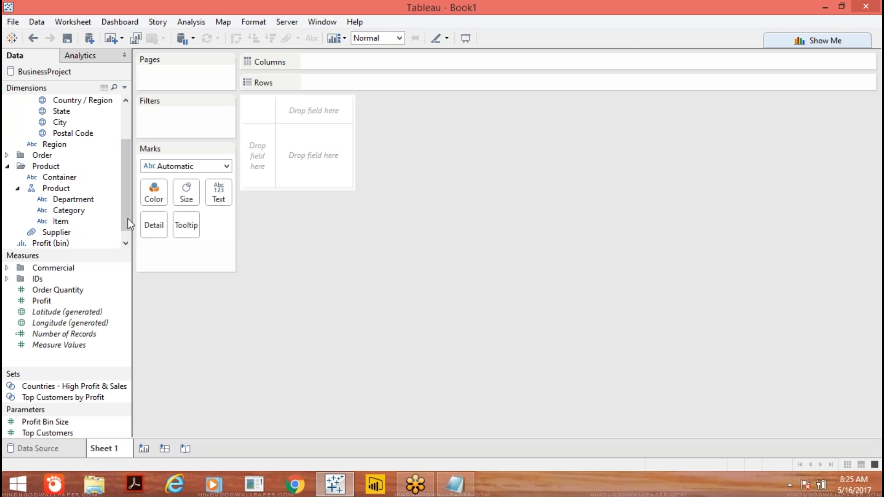
{"action": "left_click_drag", "start_coordinate": [128, 219], "coordinate": [133, 146]}
{"action": "left_click_drag", "start_coordinate": [81, 115], "coordinate": [331, 62]}
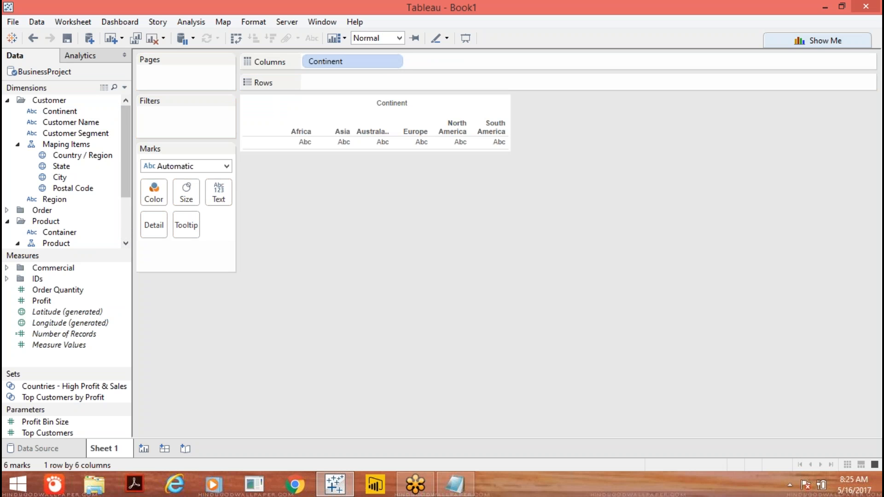
{"action": "left_click_drag", "start_coordinate": [124, 197], "coordinate": [432, 65]}
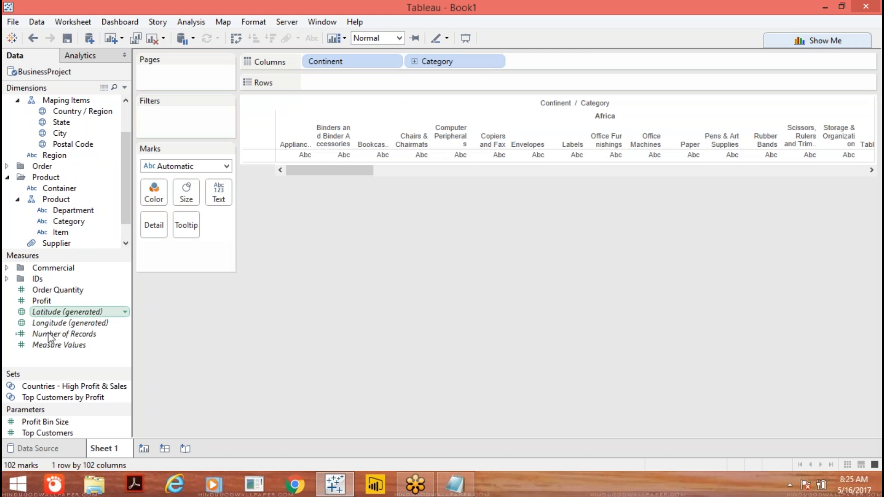
{"action": "left_click", "coordinate": [7, 268]}
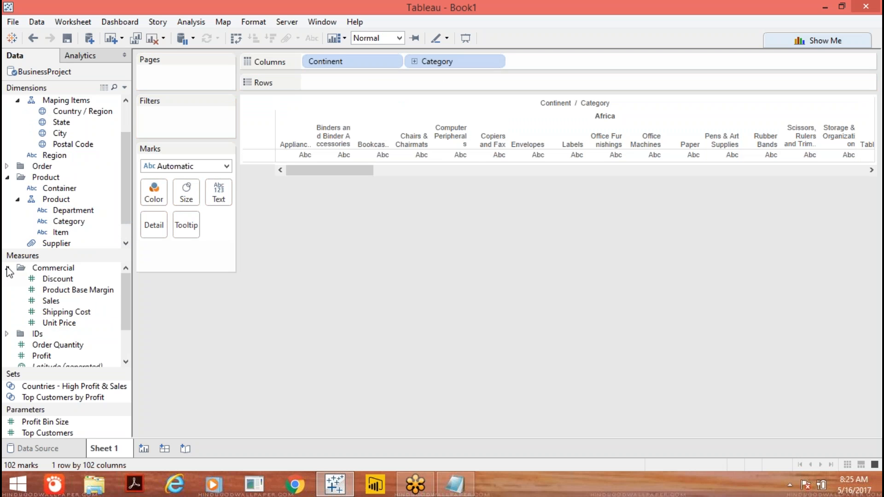
{"action": "left_click_drag", "start_coordinate": [51, 301], "coordinate": [327, 83]}
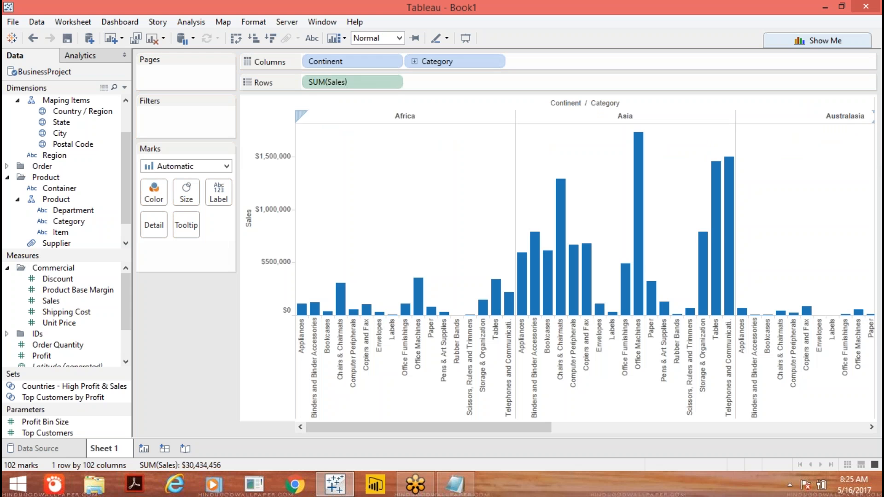
Color the bars of the category sales chart by Continent.
{"action": "scroll", "coordinate": [128, 168], "scroll_direction": "up", "scroll_amount": 2}
{"action": "left_click_drag", "start_coordinate": [69, 115], "coordinate": [154, 193]}
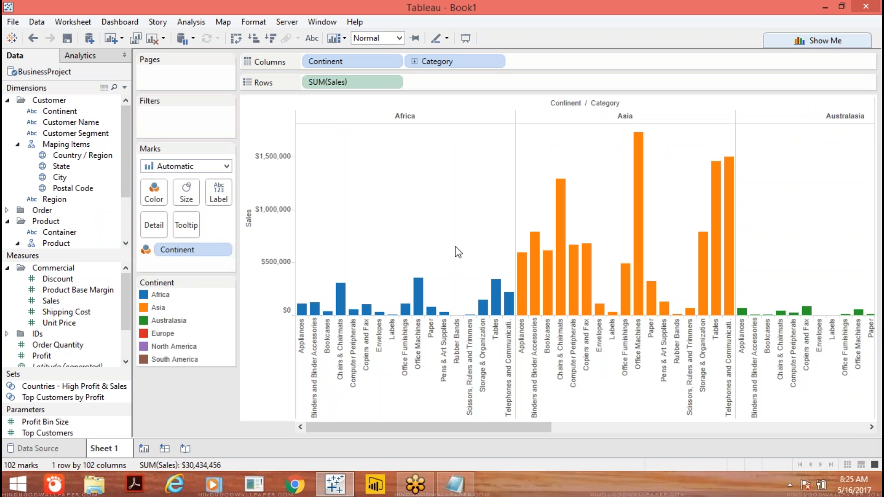
{"action": "left_click_drag", "start_coordinate": [396, 428], "coordinate": [334, 441]}
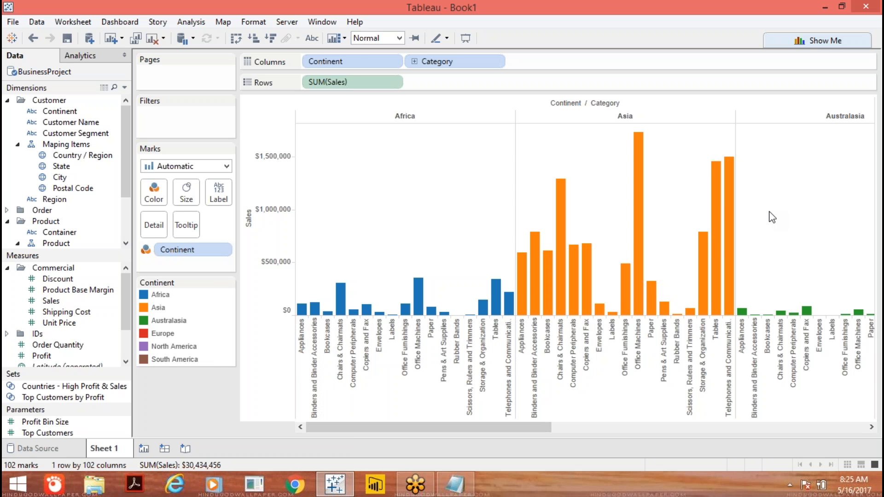
Sort the categories by Sales in ascending order, and switch the sort to descending.
{"action": "left_click", "coordinate": [253, 38]}
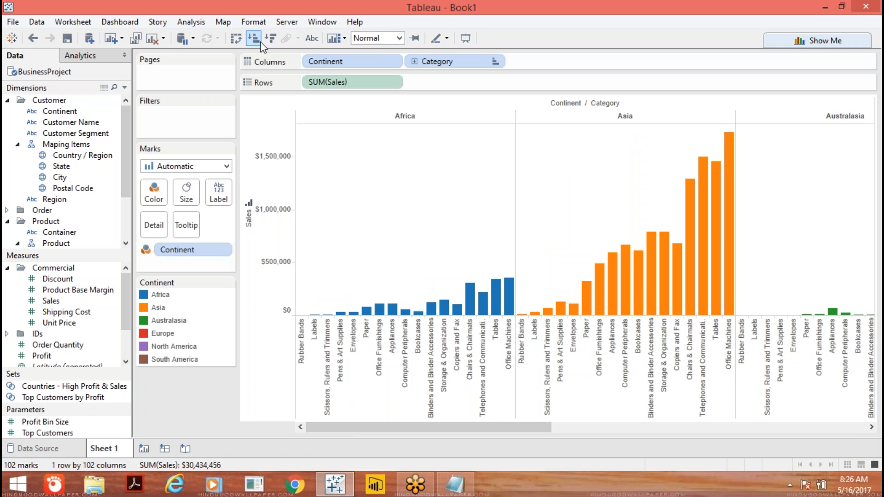
{"action": "mouse_move", "coordinate": [584, 298]}
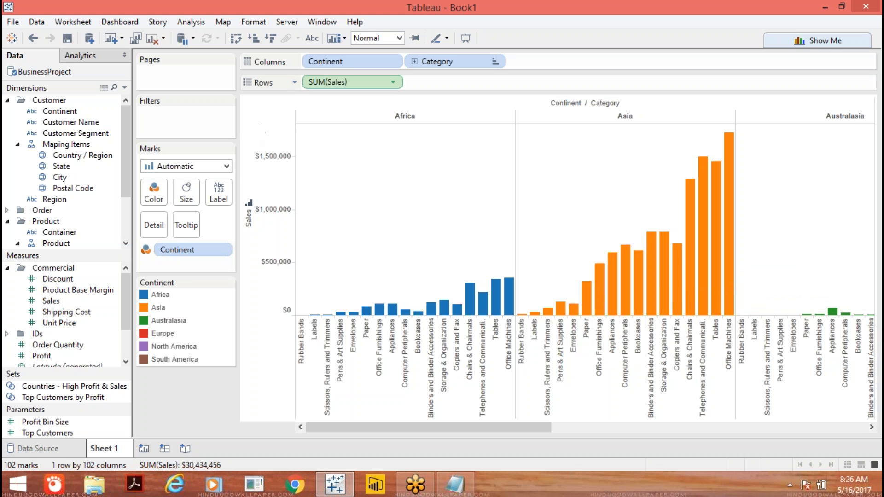
{"action": "left_click", "coordinate": [270, 39]}
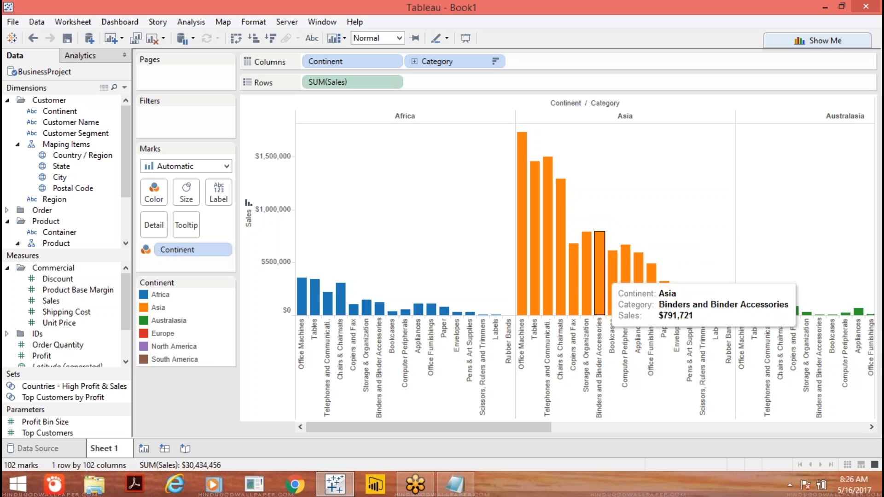
Add a new worksheet with Continent on Columns and Sales on Rows.
{"action": "left_click", "coordinate": [144, 449]}
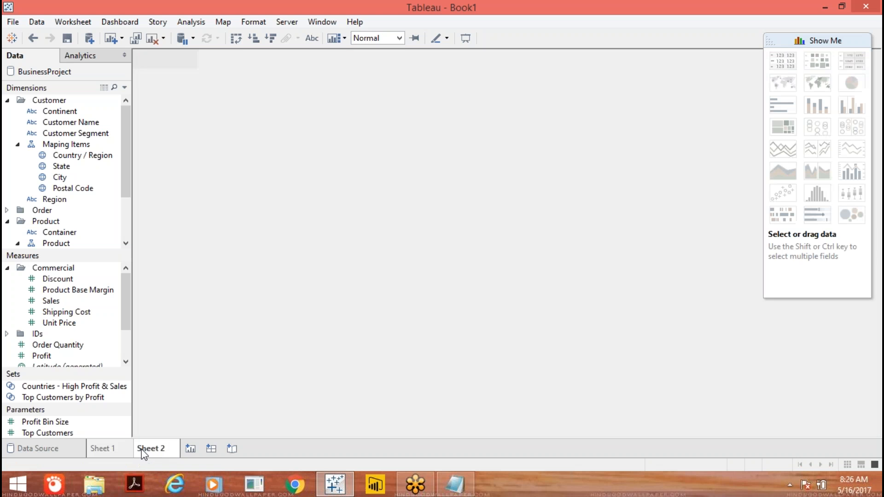
{"action": "left_click_drag", "start_coordinate": [59, 112], "coordinate": [335, 66]}
{"action": "left_click_drag", "start_coordinate": [52, 300], "coordinate": [322, 78]}
Sort the continents by Sales descending, switch to ascending, and return to Sheet 1 with the Show Me list collapsed.
{"action": "left_click", "coordinate": [270, 38]}
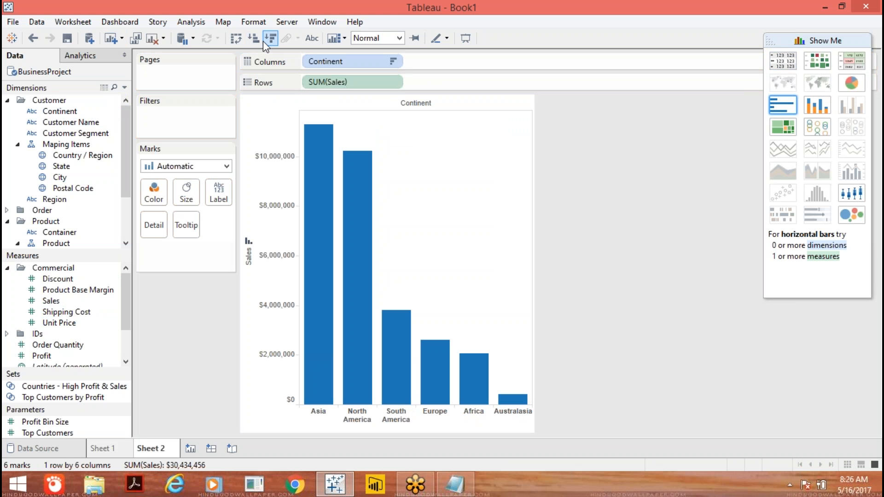
{"action": "left_click", "coordinate": [258, 39]}
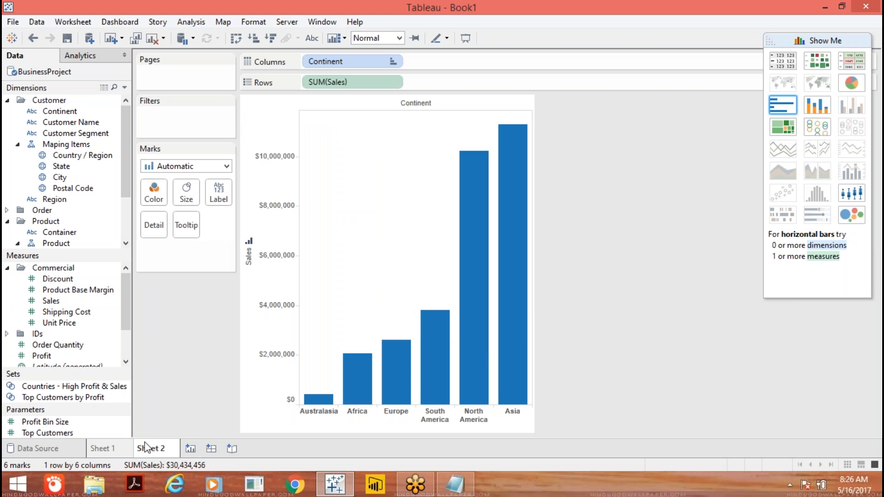
{"action": "left_click", "coordinate": [119, 452]}
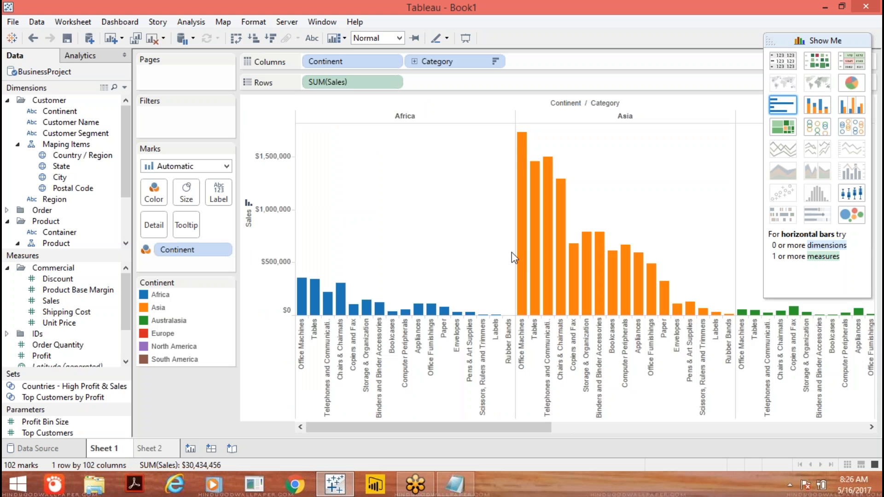
{"action": "left_click", "coordinate": [815, 43]}
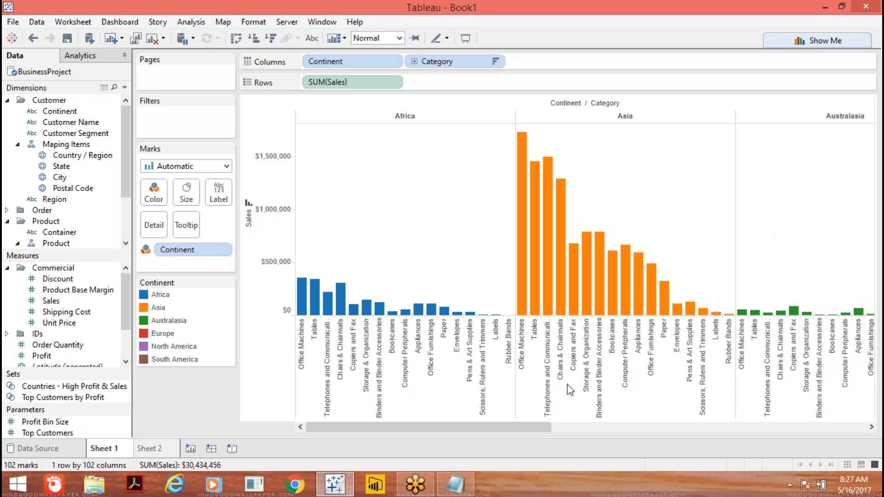
Switch to Notepad and add a full-width dashed separator line below the category sales task.
{"action": "left_click", "coordinate": [453, 492]}
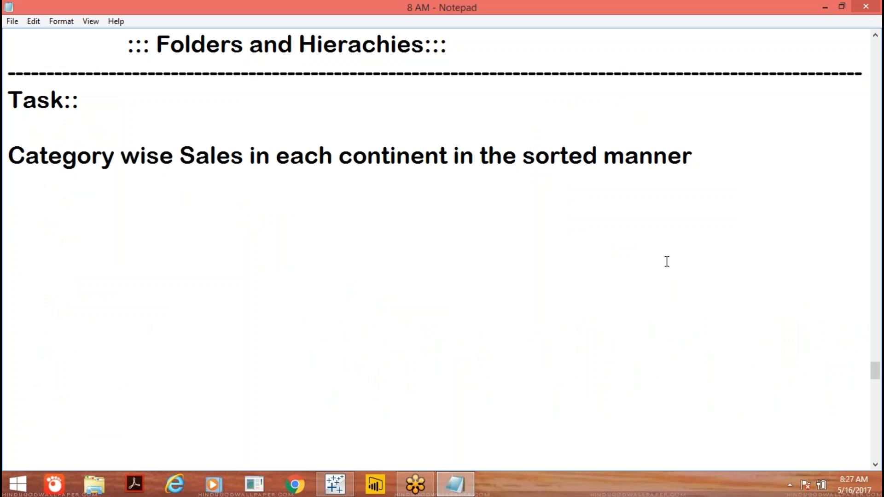
{"action": "key", "text": "Return"}
{"action": "type", "text": "-----------------"}
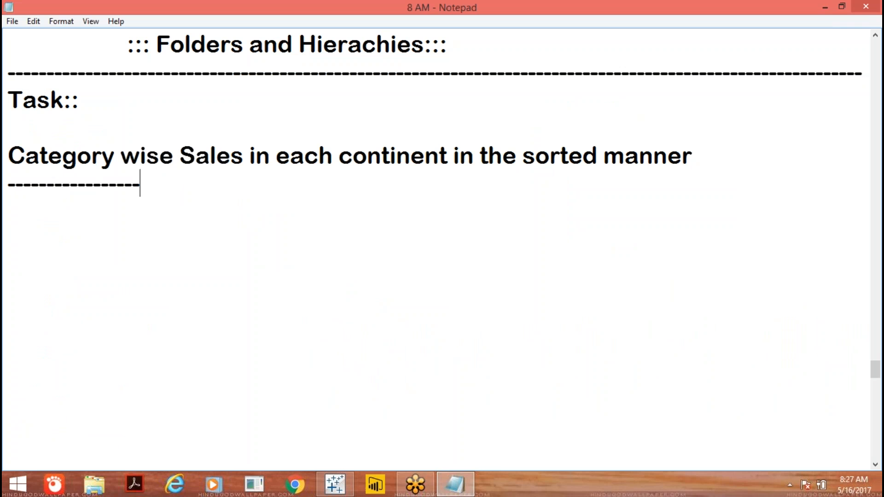
{"action": "type", "text": "----------------------------------------------------------------------------------"}
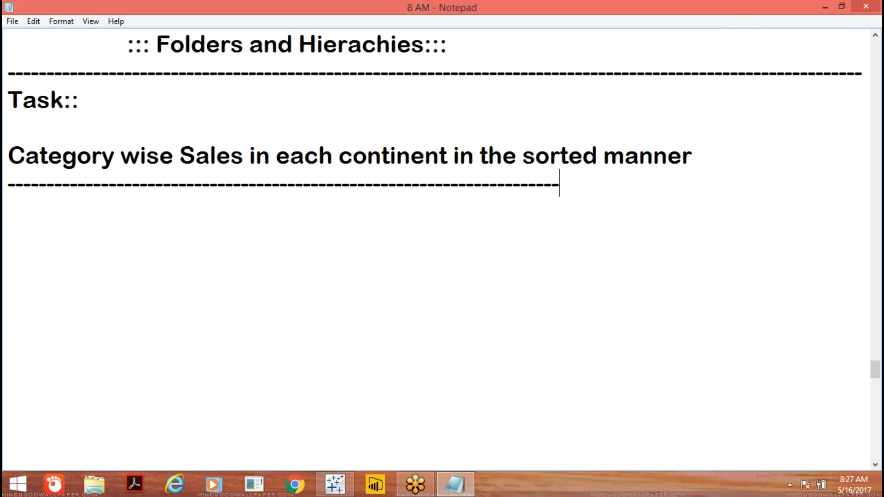
{"action": "type", "text": "-------------------------------------------------------------"}
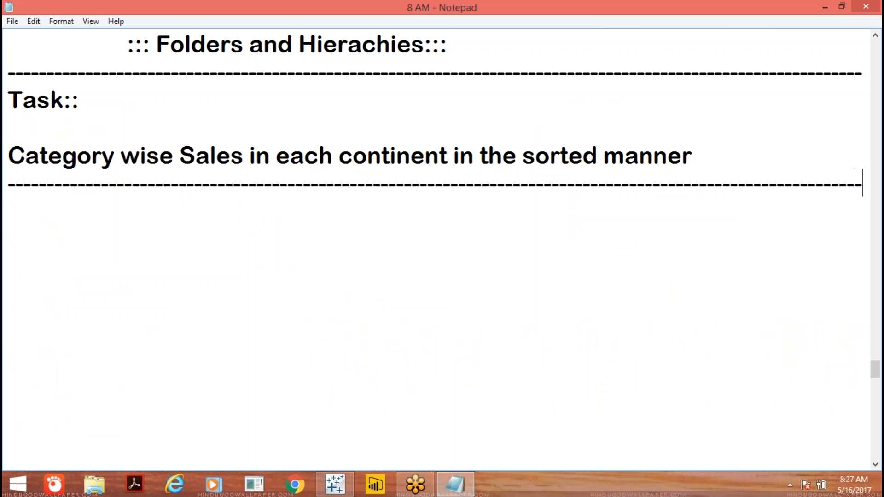
Add an indented heading "::: Sorting:::" below the separator, followed by blank lines.
{"action": "key", "text": "Return"}
{"action": "key", "text": "Tab"}
{"action": "type", "text": "::: Sorting"}
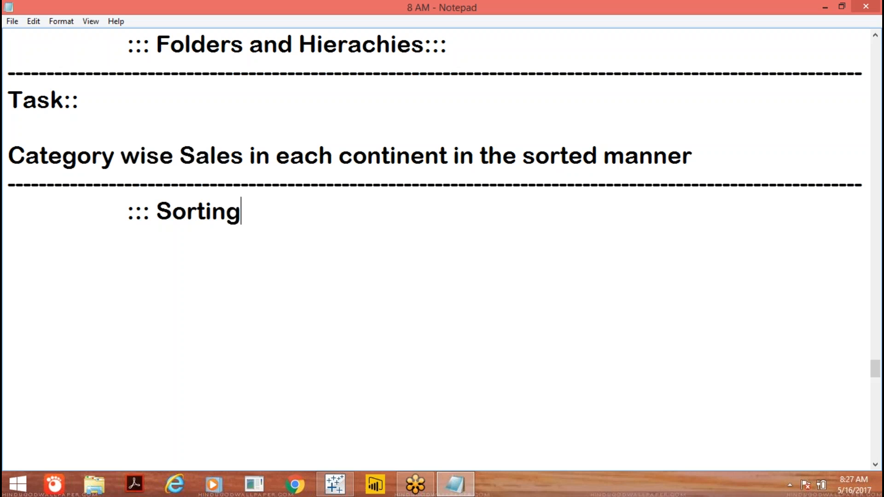
{"action": "type", "text": ":::"}
{"action": "key", "text": "Return"}
{"action": "key", "text": "Return"}
{"action": "key", "text": "Return"}
Add the indented line "Arrnging the values into either Ascending or Descendig order" directly below the Sorting heading.
{"action": "left_click_drag", "start_coordinate": [877, 367], "coordinate": [876, 376]}
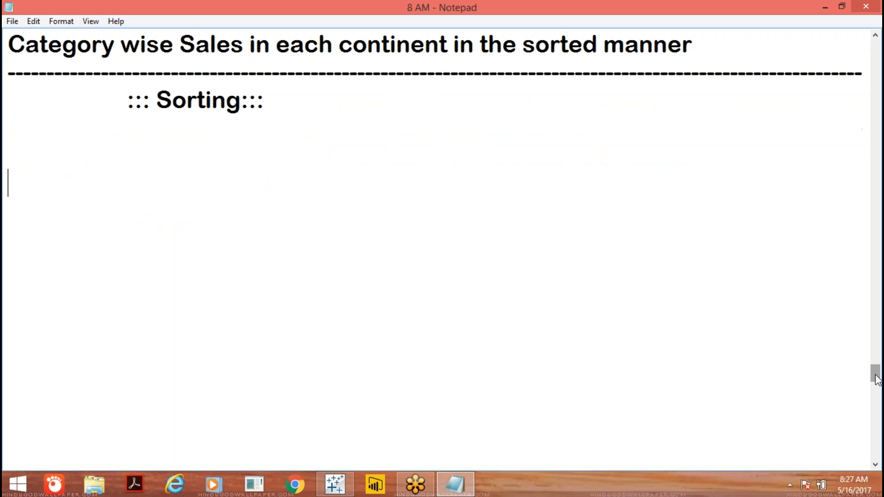
{"action": "left_click", "coordinate": [876, 465]}
{"action": "left_click", "coordinate": [299, 73]}
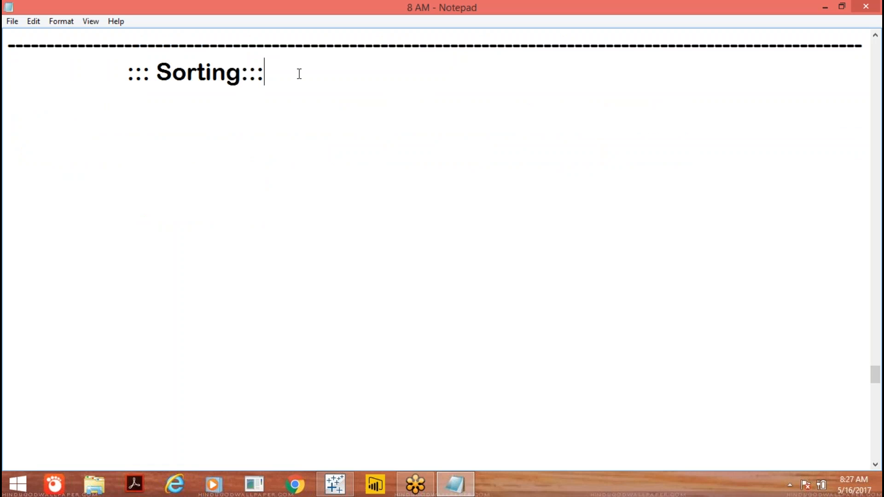
{"action": "key", "text": "Return"}
{"action": "key", "text": "Tab"}
{"action": "type", "text": "Arrngi"}
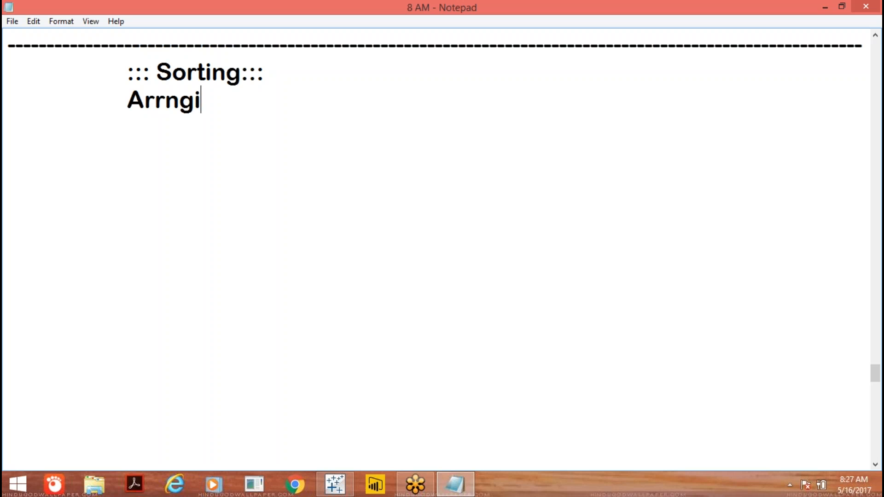
{"action": "type", "text": "ng the val"}
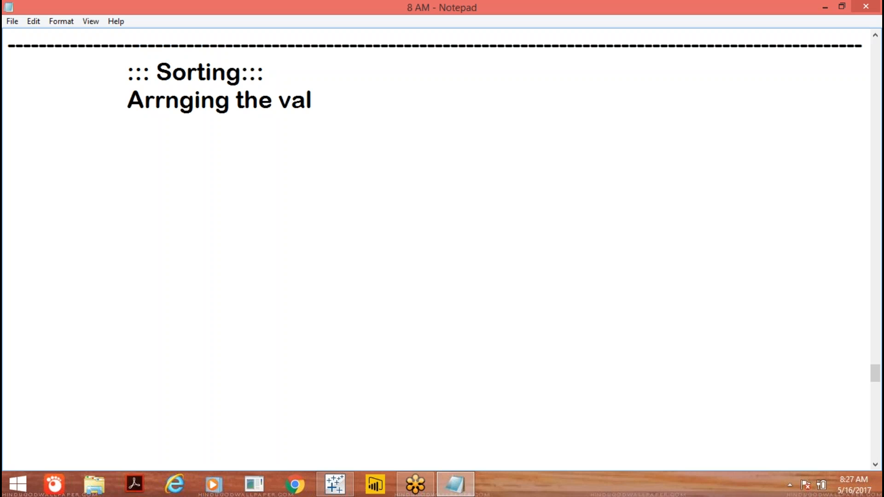
{"action": "type", "text": "ues in"}
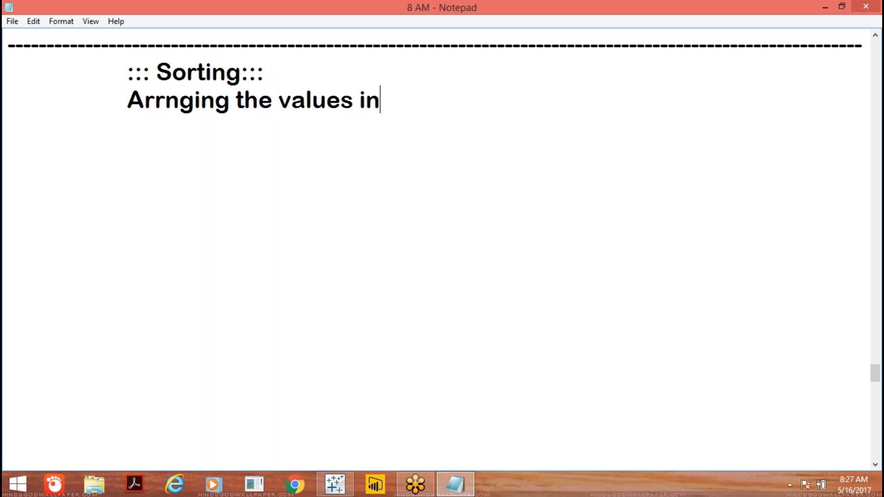
{"action": "type", "text": "to eit"}
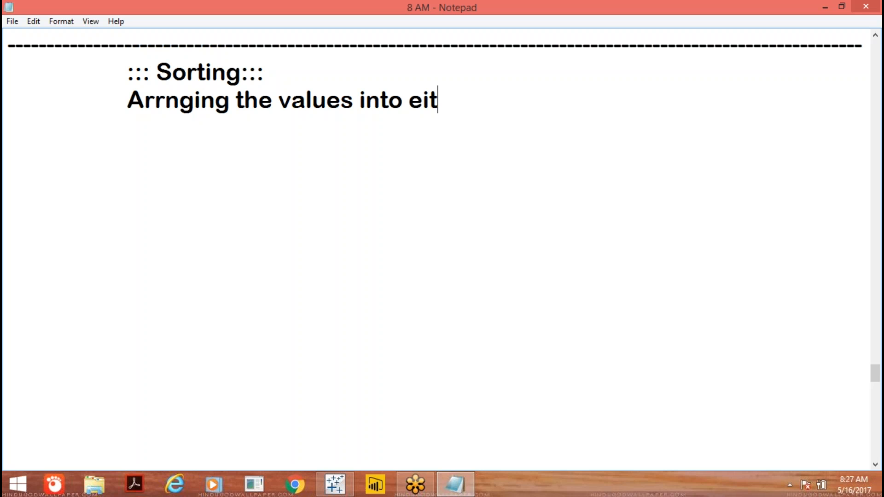
{"action": "type", "text": "her Ascen"}
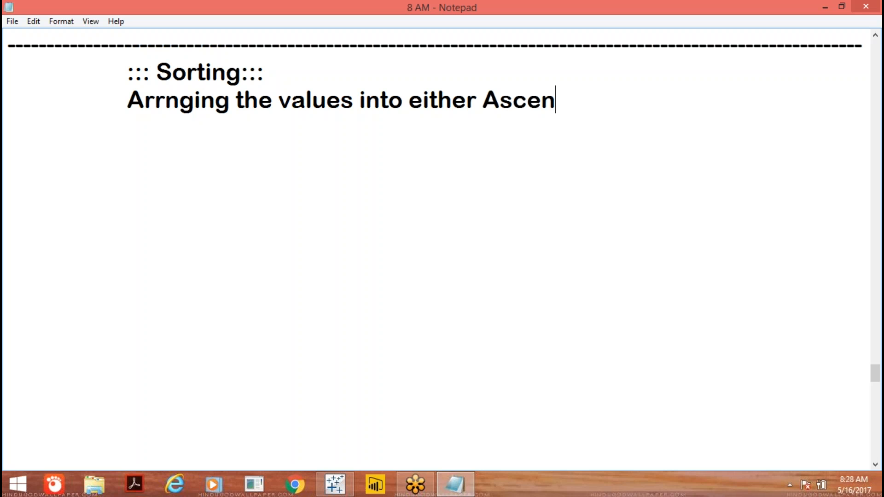
{"action": "type", "text": "ding o"}
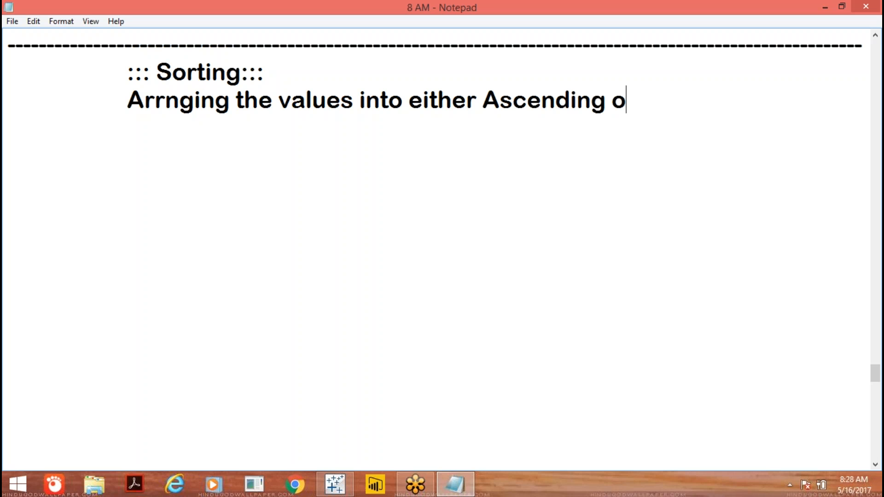
{"action": "type", "text": "r Descr"}
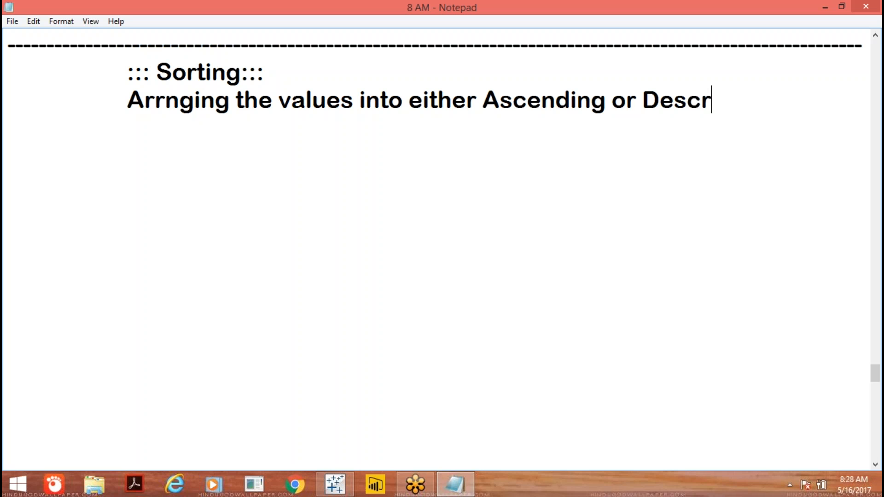
{"action": "key", "text": "BackSpace"}
{"action": "type", "text": "endi"}
{"action": "type", "text": "g ord"}
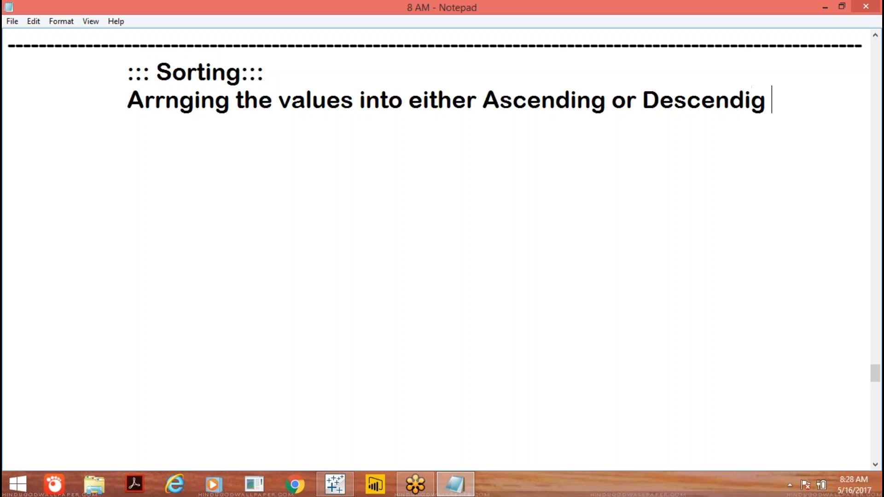
{"action": "type", "text": "er"}
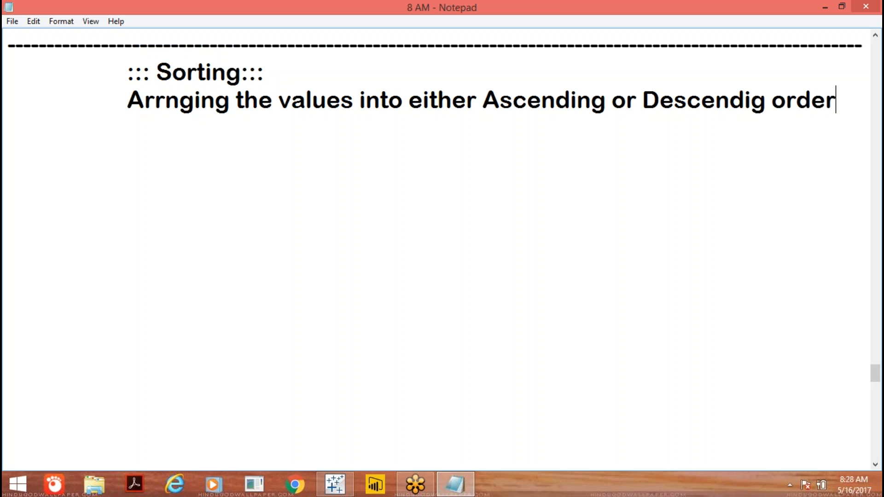
Start an indented numbered list one blank line below the definition with "1. Data Source Order".
{"action": "key", "text": "Return"}
{"action": "key", "text": "Return"}
{"action": "key", "text": "Tab"}
{"action": "key", "text": "Tab"}
{"action": "type", "text": "1. Dataa"}
{"action": "key", "text": "BackSpace"}
{"action": "type", "text": "ou"}
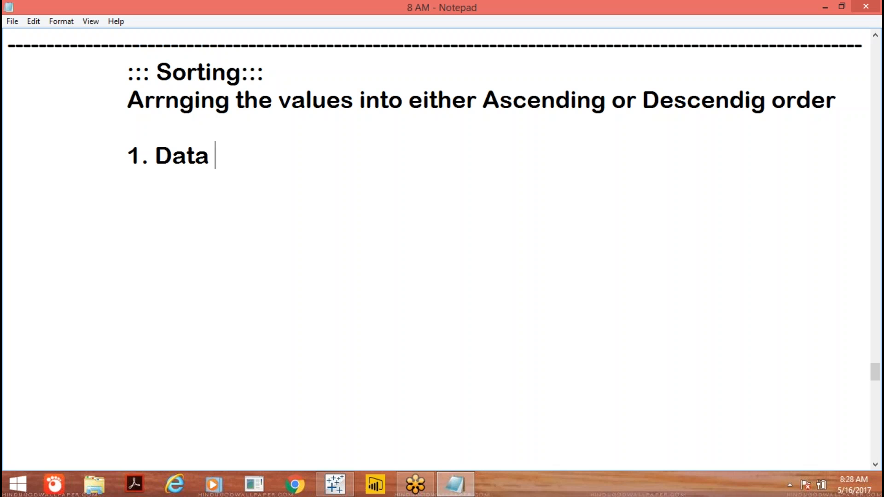
{"action": "type", "text": "rce"}
{"action": "key", "text": "BackSpace"}
{"action": "key", "text": "BackSpace"}
{"action": "key", "text": "BackSpace"}
{"action": "key", "text": "BackSpace"}
{"action": "key", "text": "BackSpace"}
{"action": "key", "text": "BackSpace"}
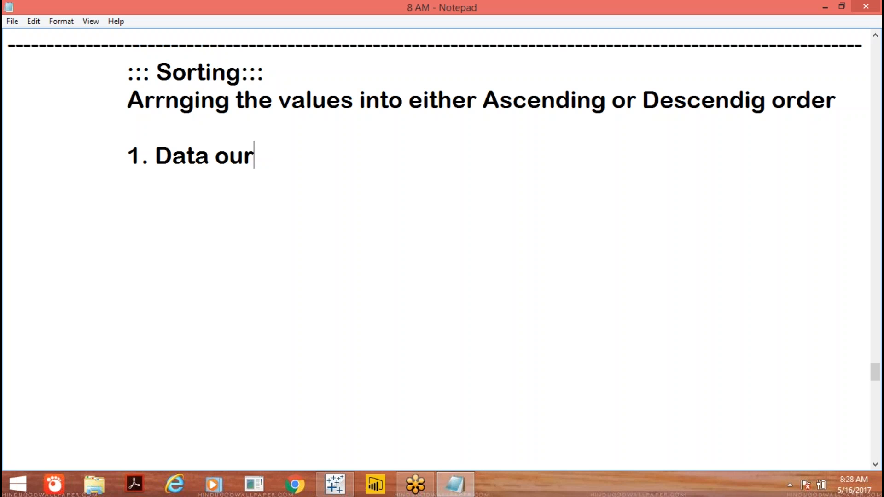
{"action": "type", "text": "Sou"}
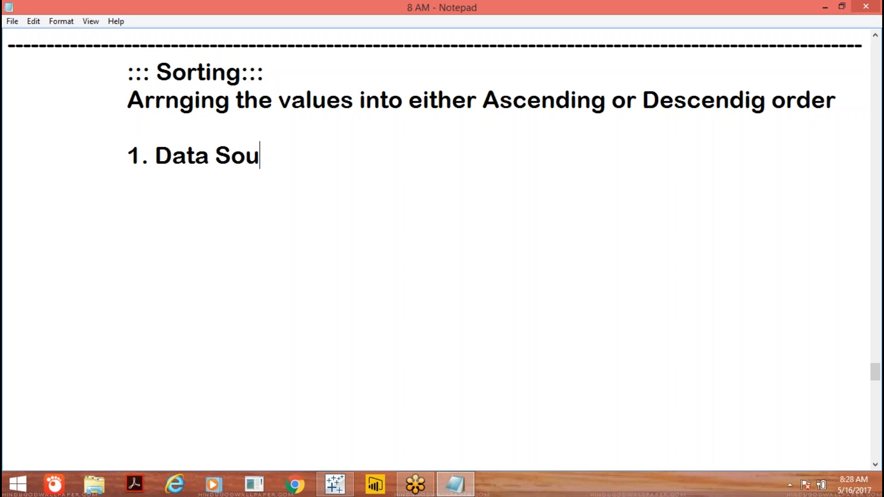
{"action": "type", "text": "rce Order"}
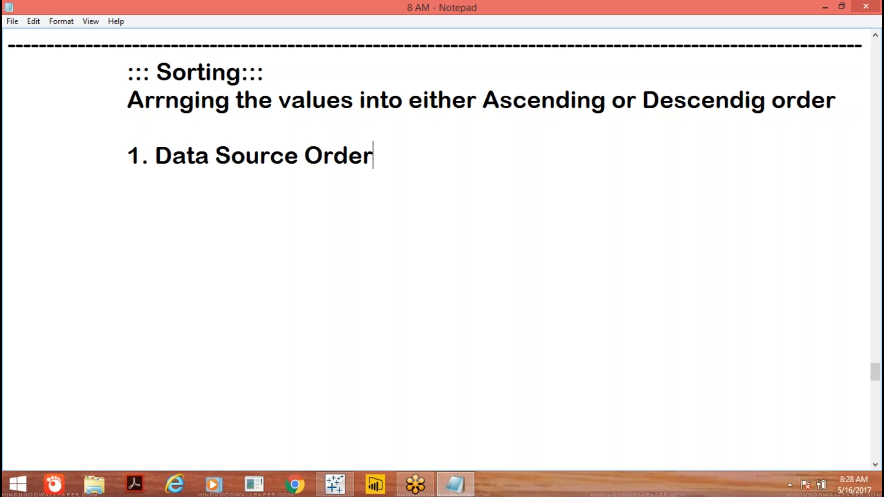
Add the second indented list item "2. Alphabetic Order".
{"action": "key", "text": "Return"}
{"action": "key", "text": "Tab"}
{"action": "type", "text": "2. Al"}
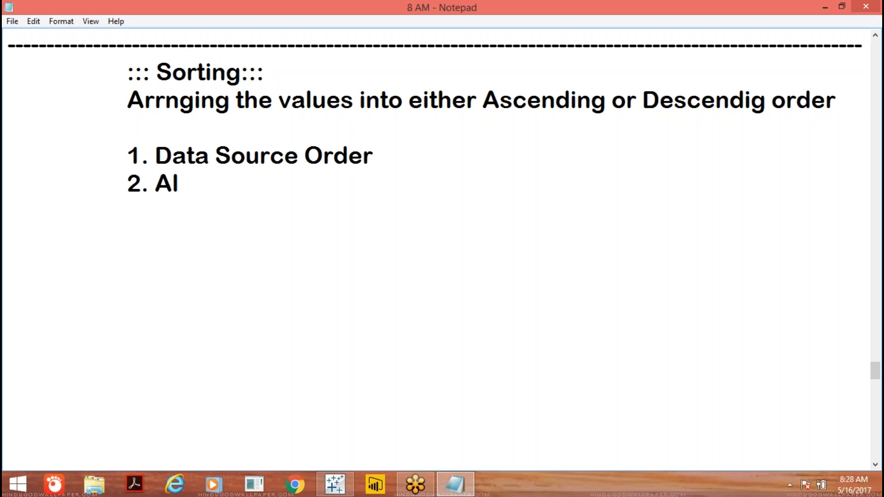
{"action": "type", "text": "phabetic Order"}
Complete the sort types list with the indented items "3. Field" and "4. Manual".
{"action": "key", "text": "Return"}
{"action": "key", "text": "Tab"}
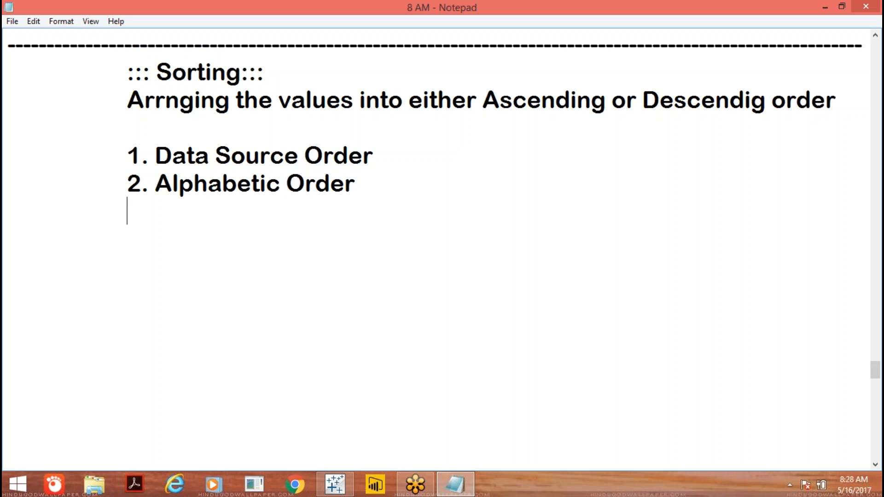
{"action": "type", "text": "3. Fie"}
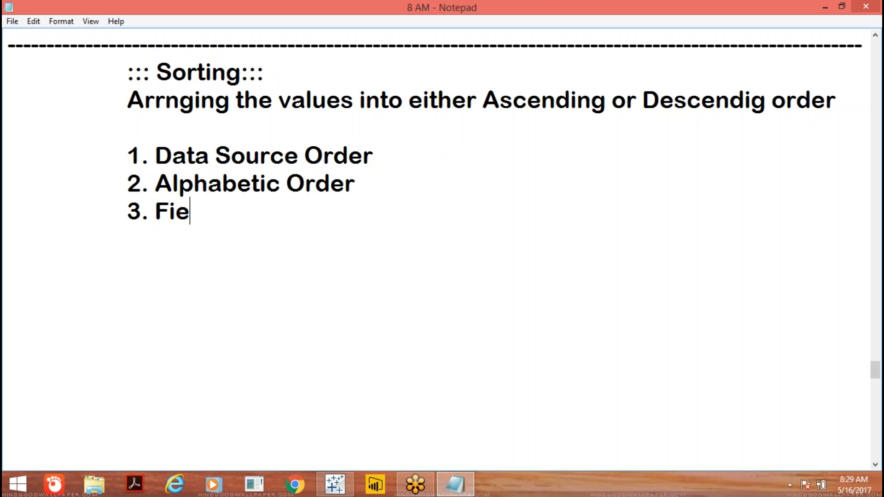
{"action": "type", "text": "ld"}
{"action": "key", "text": "Return"}
{"action": "key", "text": "Tab"}
{"action": "type", "text": "4. "}
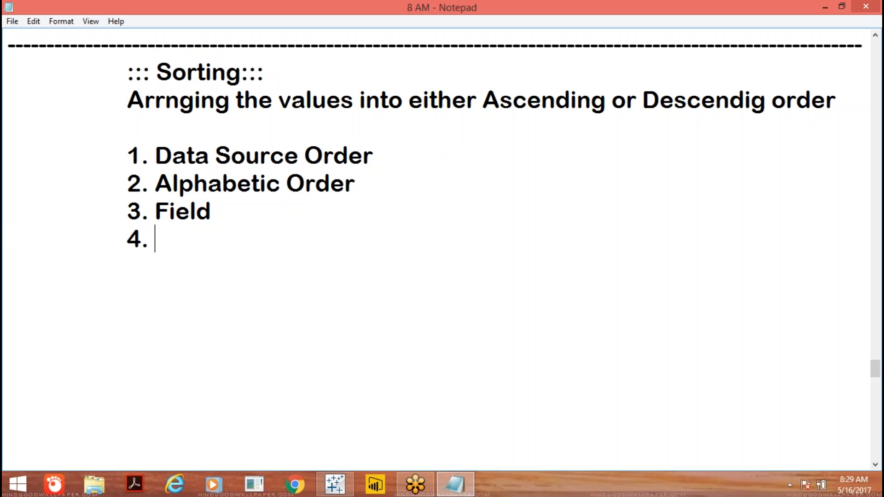
{"action": "type", "text": "Ma"}
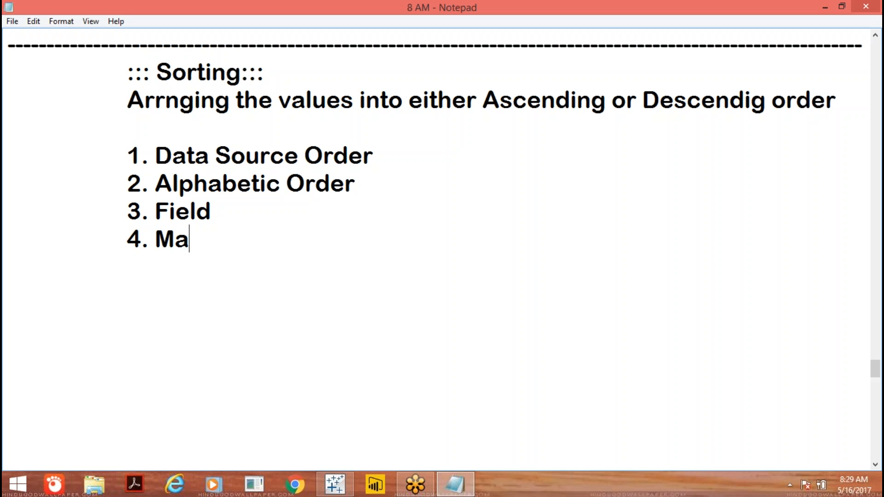
{"action": "type", "text": "nual"}
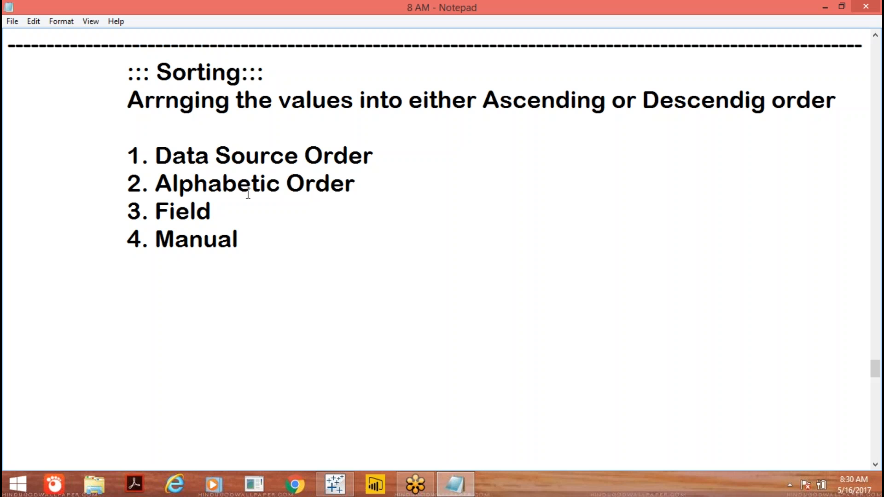
Switch to Tableau and create a third worksheet charting Sales on Rows by Continent on Columns.
{"action": "left_click", "coordinate": [215, 212]}
{"action": "left_click", "coordinate": [337, 484]}
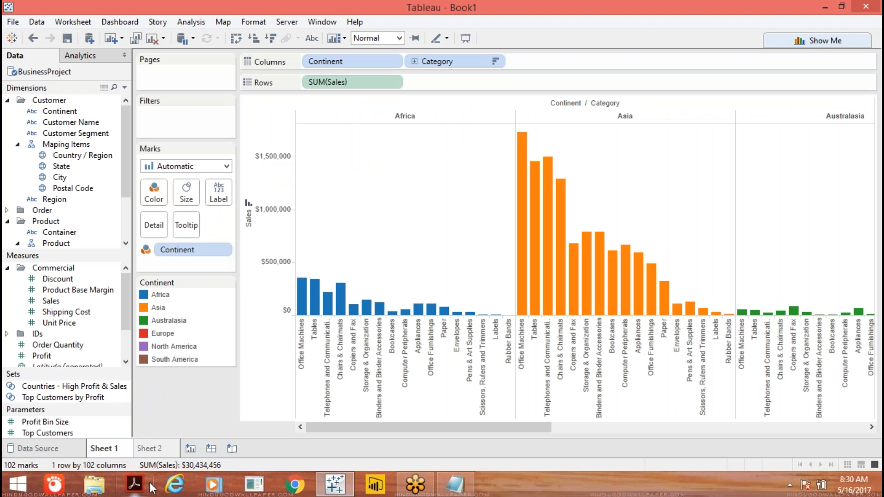
{"action": "left_click", "coordinate": [195, 449]}
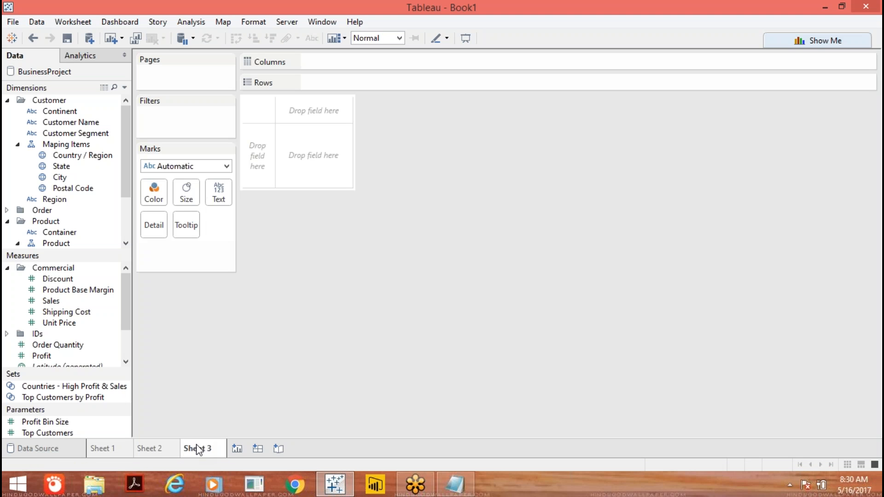
{"action": "left_click_drag", "start_coordinate": [63, 111], "coordinate": [330, 51]}
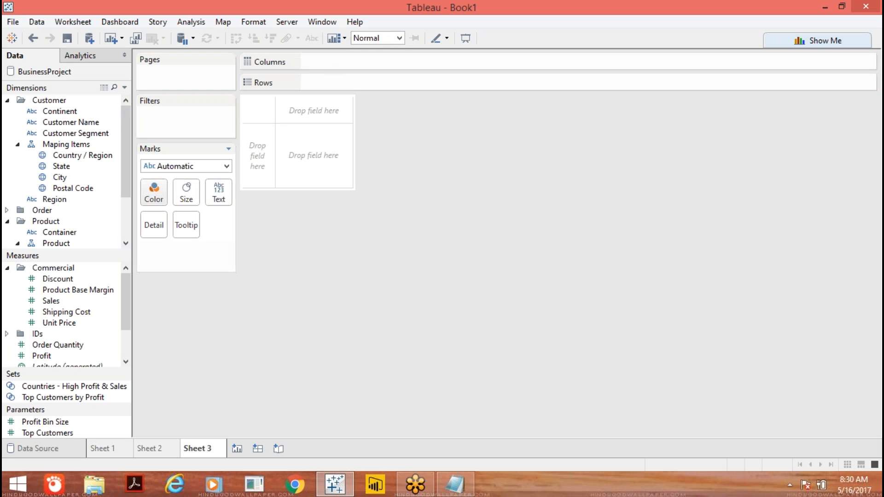
{"action": "double_click", "coordinate": [76, 110]}
{"action": "left_click_drag", "start_coordinate": [375, 83], "coordinate": [373, 65]}
{"action": "double_click", "coordinate": [71, 301]}
{"action": "left_click_drag", "start_coordinate": [184, 242], "coordinate": [335, 82]}
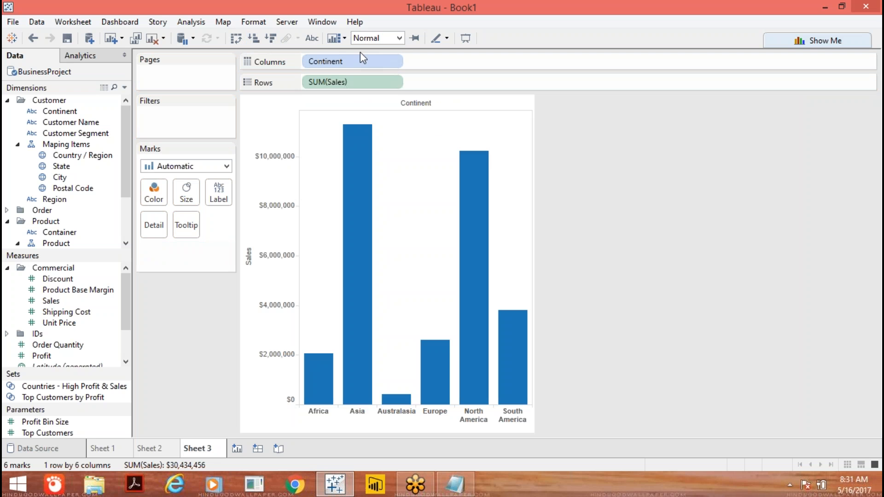
Open the Continent sort settings beside the chart and apply an alphabetic sort, first ascending and finally descending.
{"action": "left_click", "coordinate": [393, 62]}
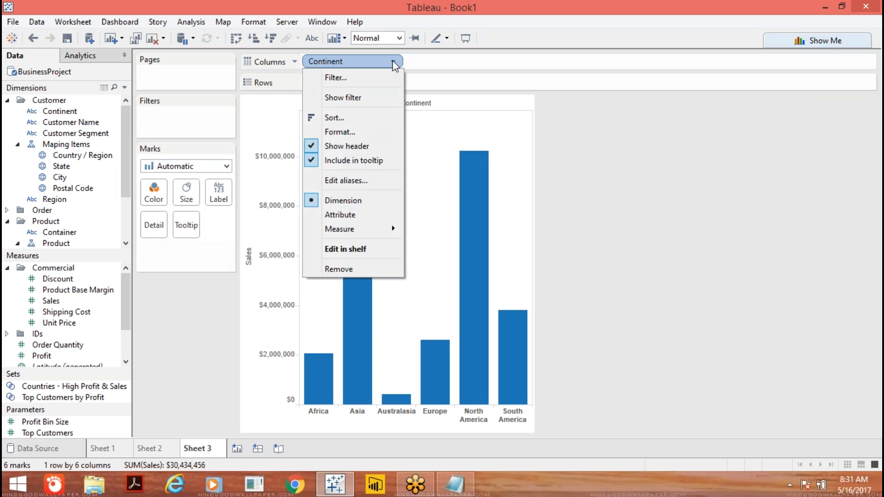
{"action": "left_click", "coordinate": [352, 118]}
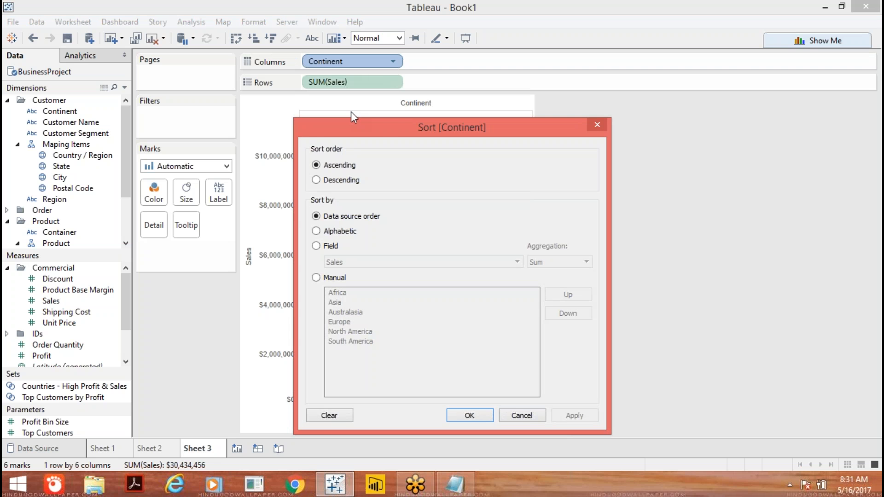
{"action": "left_click_drag", "start_coordinate": [384, 127], "coordinate": [645, 109]}
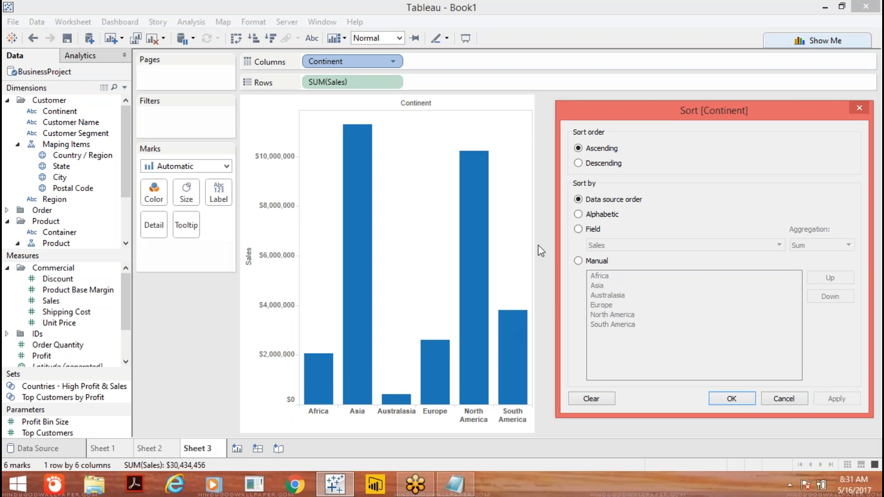
{"action": "left_click", "coordinate": [578, 214]}
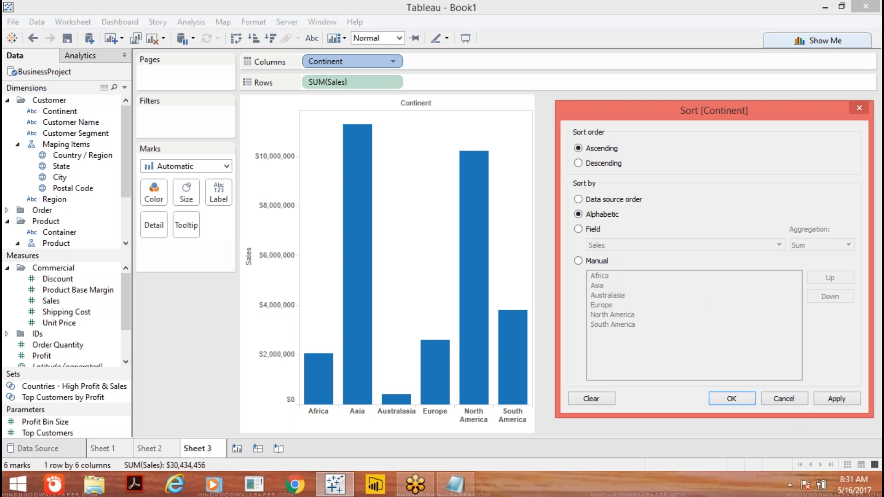
{"action": "left_click", "coordinate": [836, 401]}
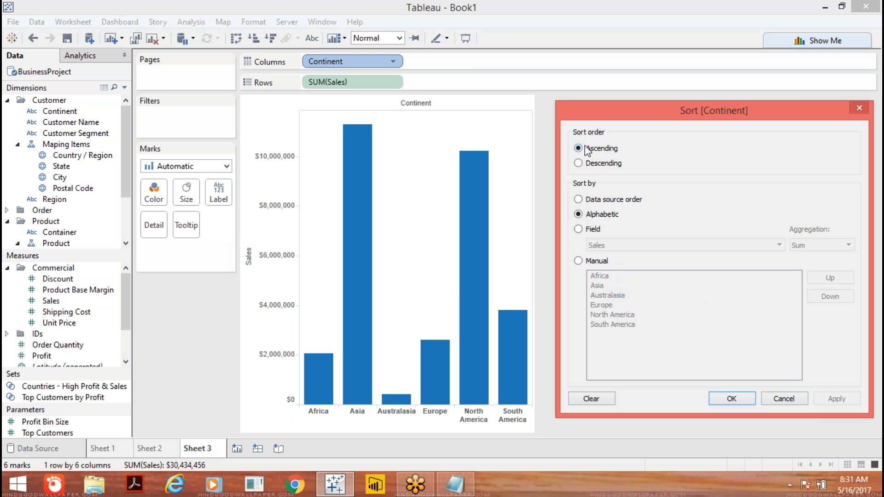
{"action": "left_click", "coordinate": [579, 163]}
{"action": "left_click", "coordinate": [838, 399]}
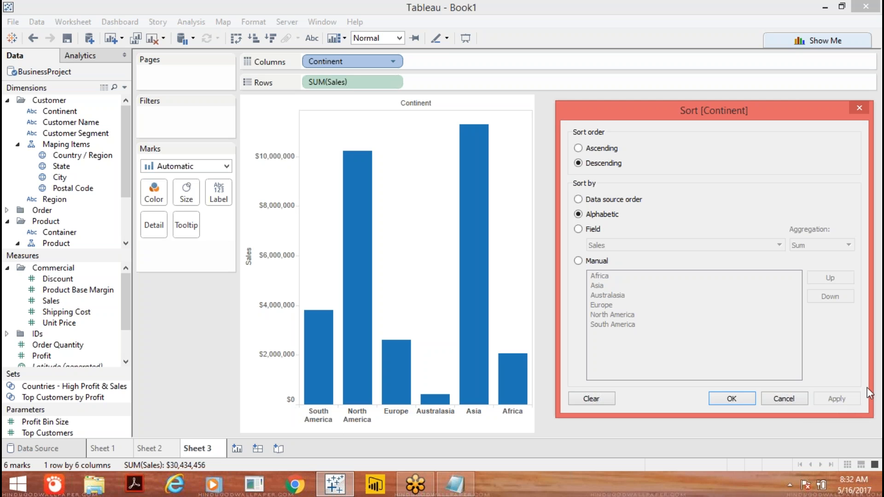
Sort the continents by the Sales field with Sum aggregation, applying descending order first and ascending order last.
{"action": "left_click", "coordinate": [578, 229]}
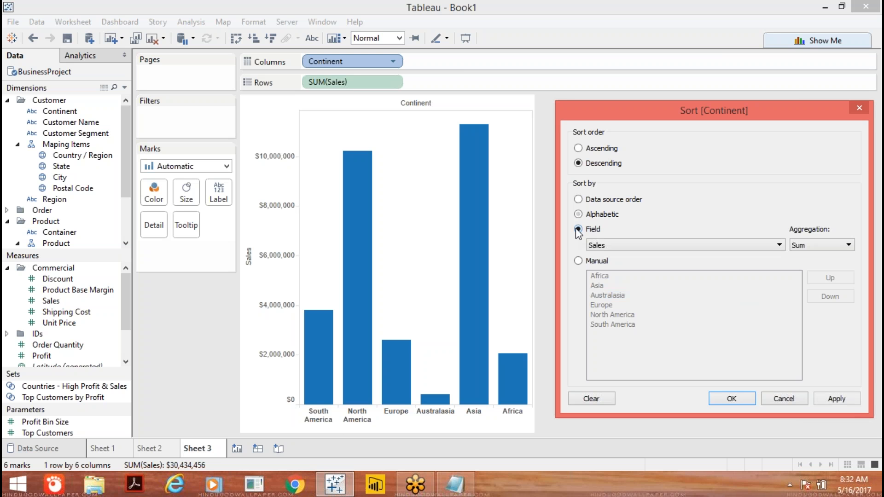
{"action": "left_click", "coordinate": [827, 397]}
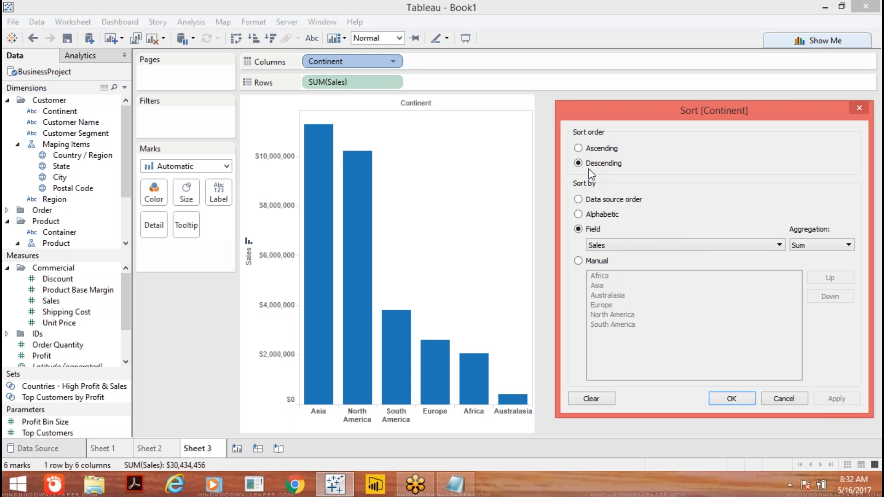
{"action": "left_click", "coordinate": [578, 148]}
{"action": "left_click", "coordinate": [836, 400]}
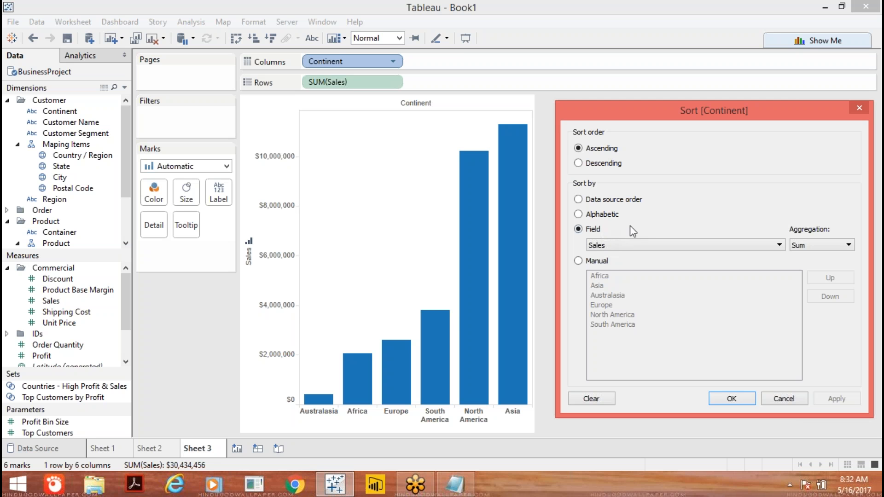
Switch the Continent sort to manual, placing Europe first, Asia last and Australasia directly above Asia.
{"action": "left_click", "coordinate": [578, 261]}
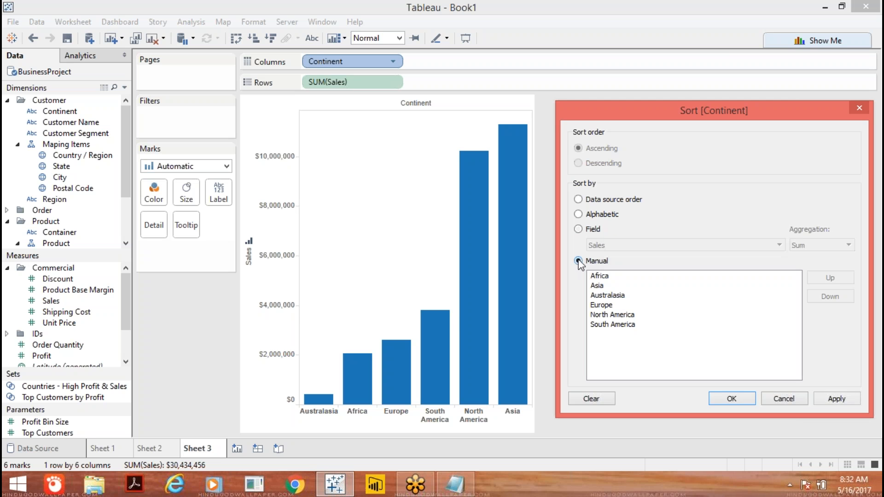
{"action": "left_click", "coordinate": [610, 306]}
{"action": "left_click_drag", "start_coordinate": [611, 307], "coordinate": [610, 330]}
{"action": "left_click", "coordinate": [609, 295]}
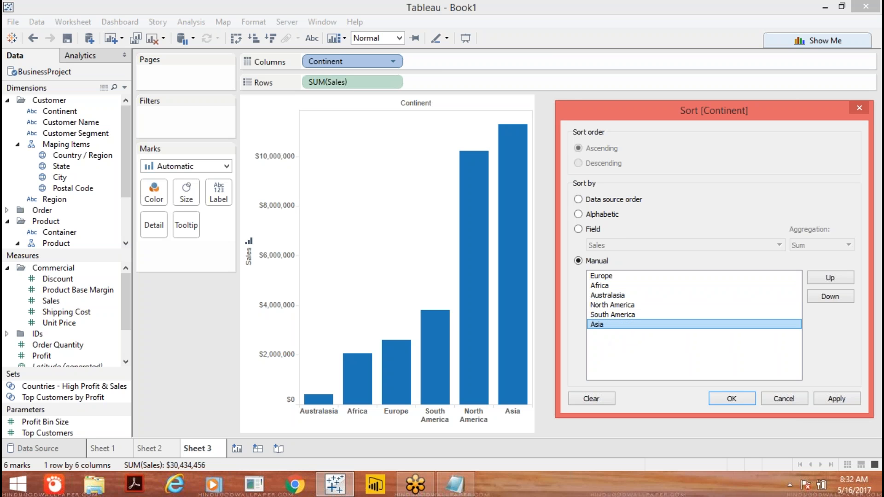
{"action": "left_click", "coordinate": [609, 297]}
{"action": "left_click_drag", "start_coordinate": [609, 297], "coordinate": [612, 315]}
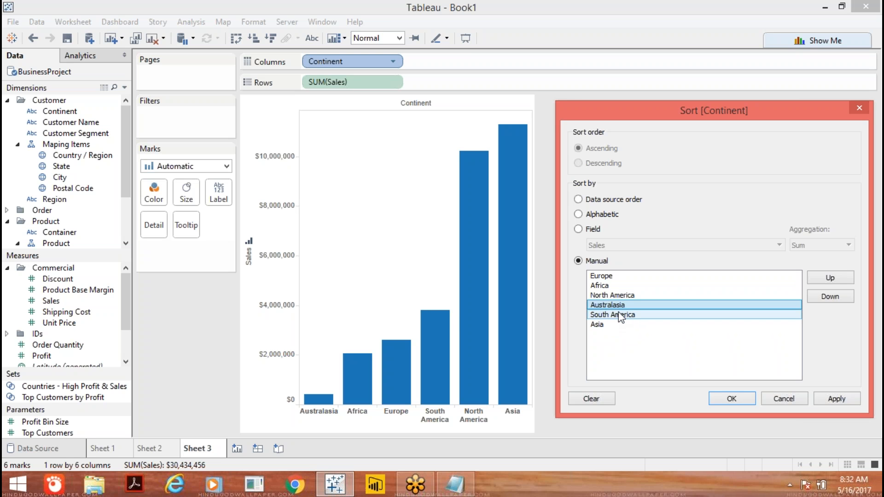
{"action": "left_click_drag", "start_coordinate": [616, 307], "coordinate": [618, 318]}
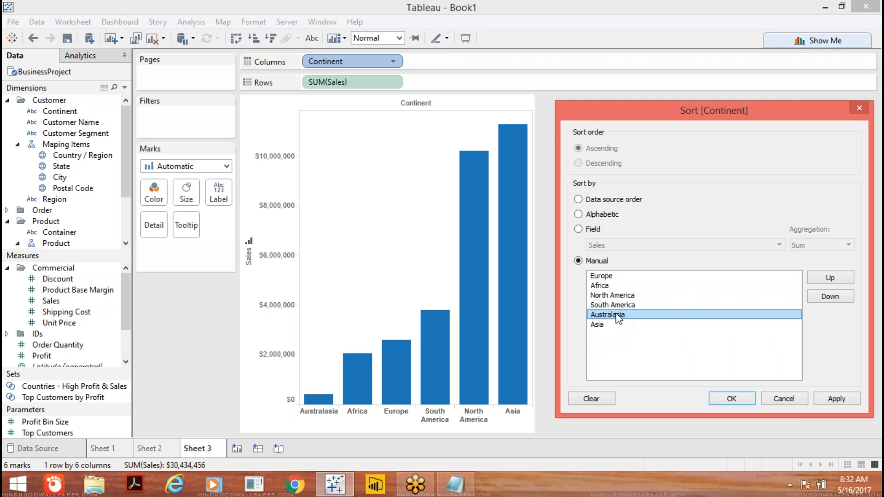
Move North America directly below Europe in the manual order, apply the sort and close the sort settings.
{"action": "left_click", "coordinate": [621, 295]}
{"action": "left_click_drag", "start_coordinate": [622, 296], "coordinate": [617, 285]}
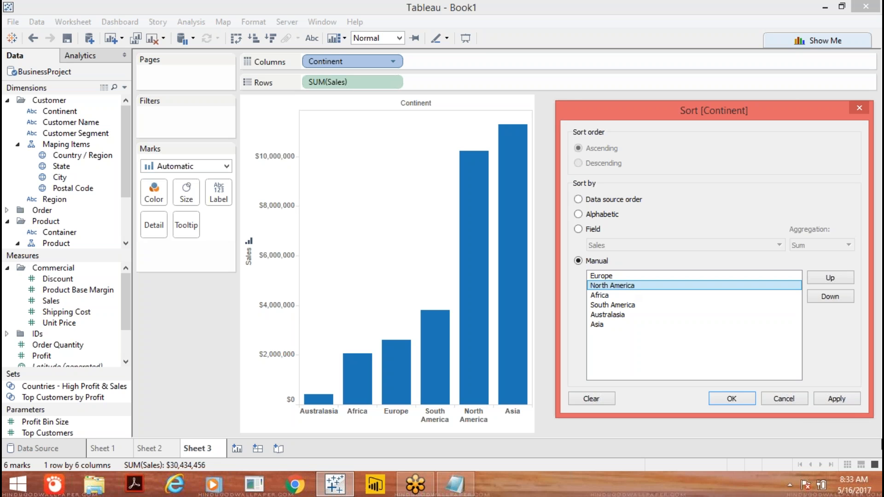
{"action": "left_click", "coordinate": [846, 398]}
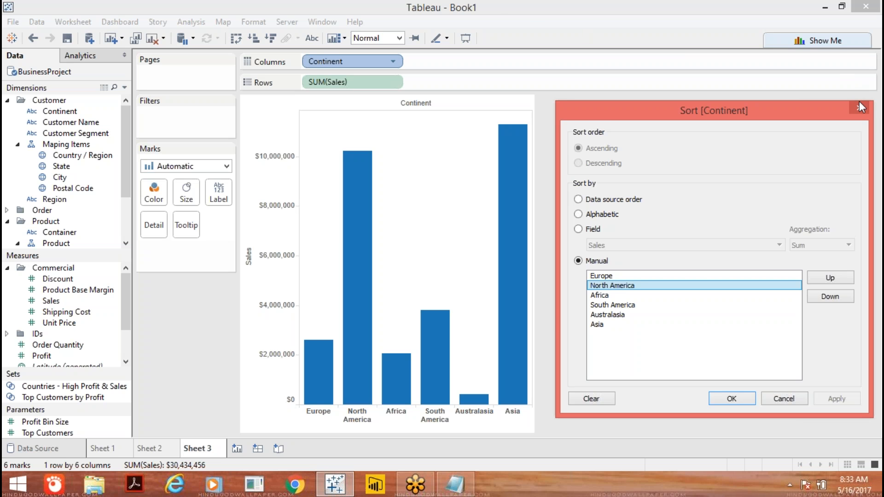
{"action": "left_click", "coordinate": [535, 22]}
{"action": "left_click", "coordinate": [858, 32]}
{"action": "left_click", "coordinate": [859, 32]}
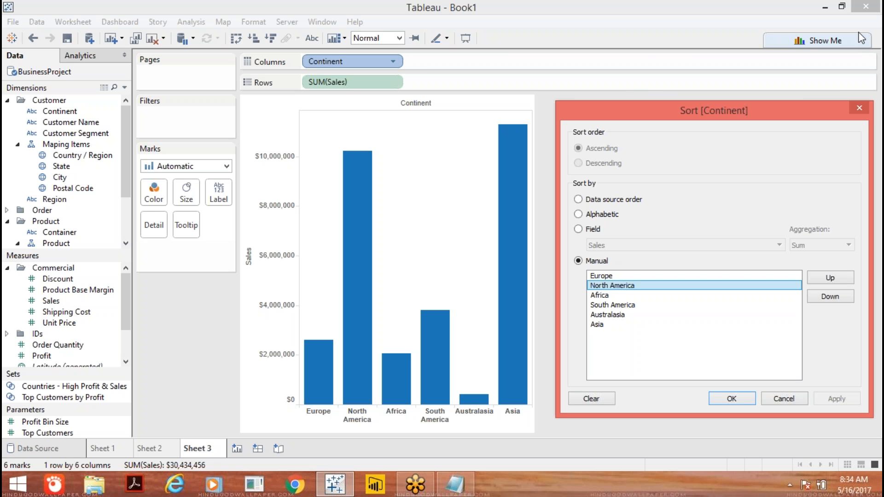
{"action": "left_click", "coordinate": [859, 110]}
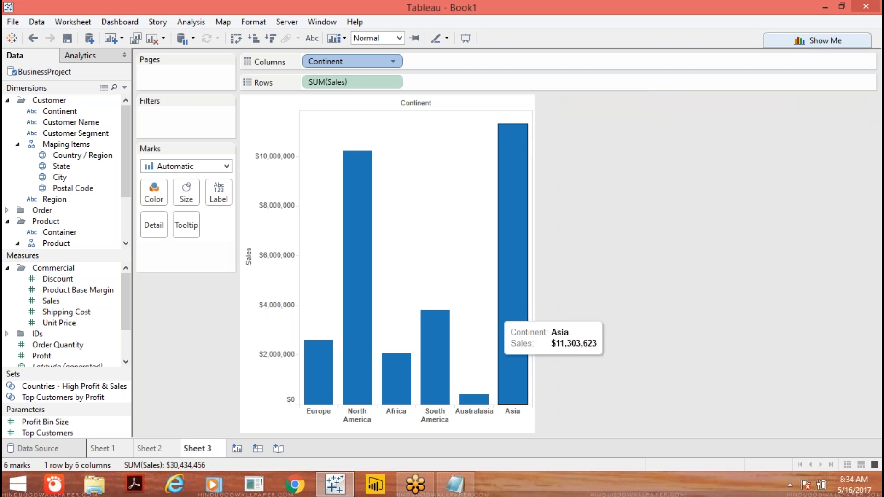
On Sheet 1, sort Continent in descending order by the Sales field with Sum aggregation.
{"action": "left_click", "coordinate": [165, 450]}
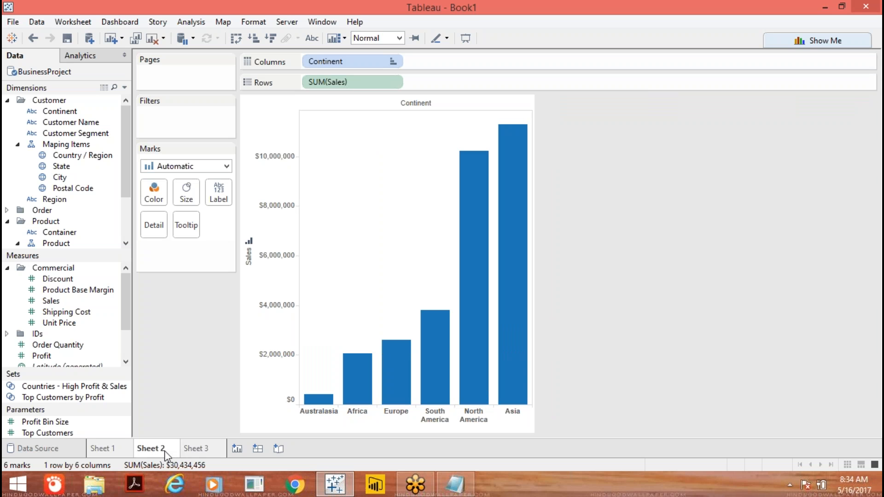
{"action": "left_click", "coordinate": [115, 453]}
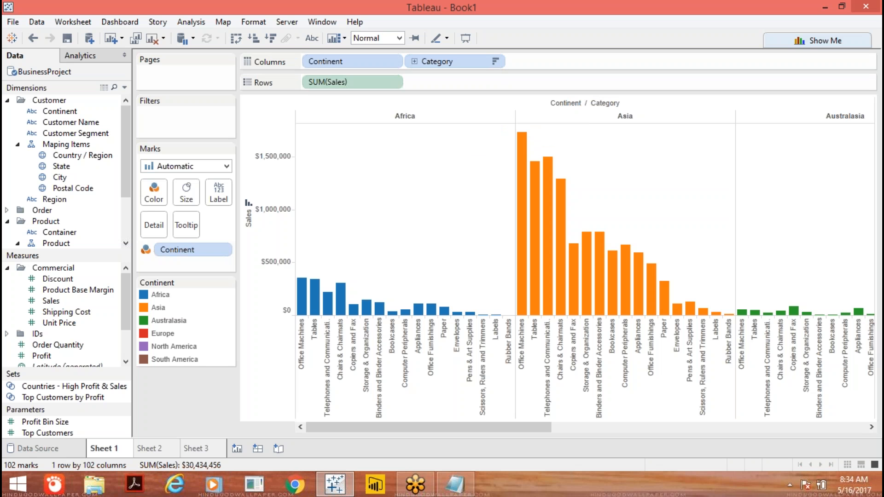
{"action": "left_click", "coordinate": [392, 61]}
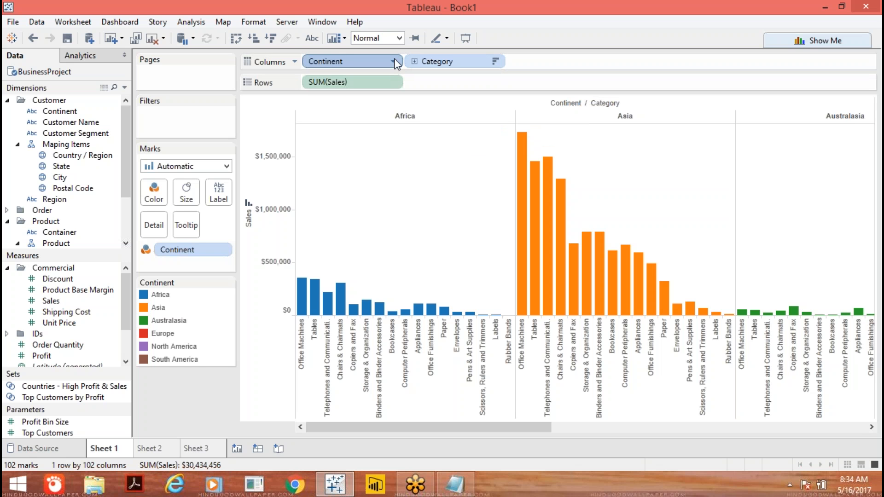
{"action": "left_click", "coordinate": [347, 117]}
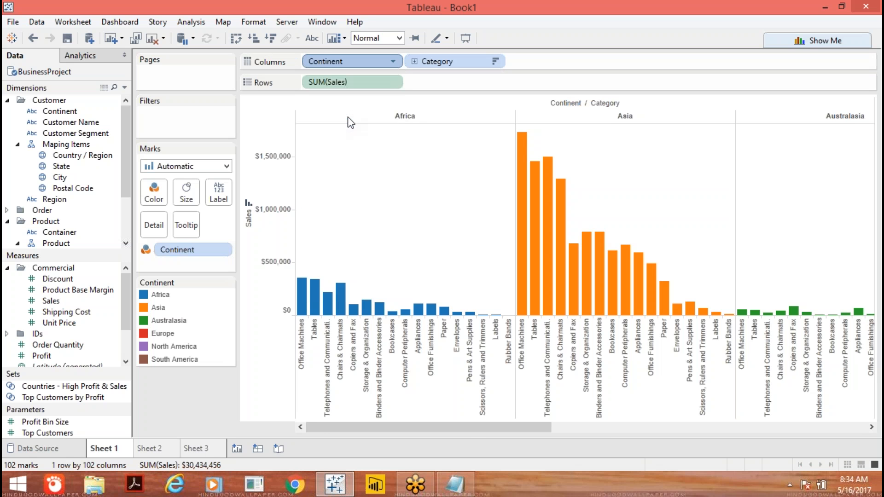
{"action": "left_click", "coordinate": [316, 180]}
{"action": "left_click", "coordinate": [316, 246]}
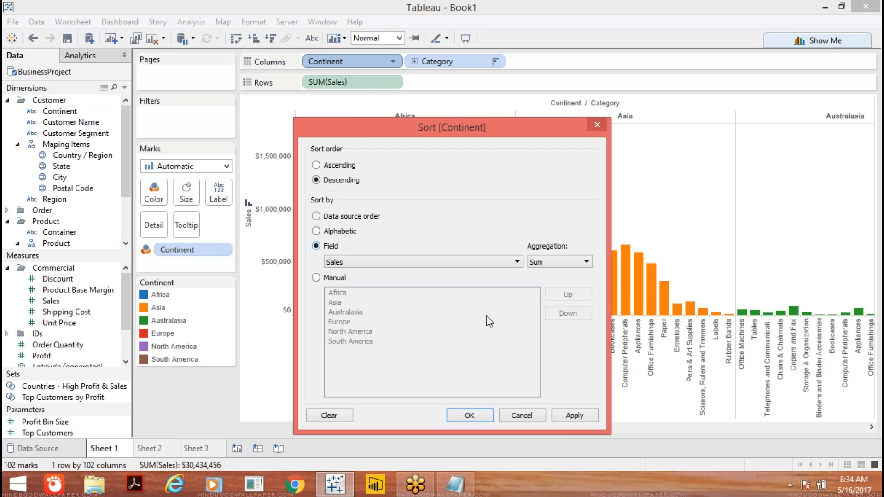
{"action": "left_click", "coordinate": [570, 417]}
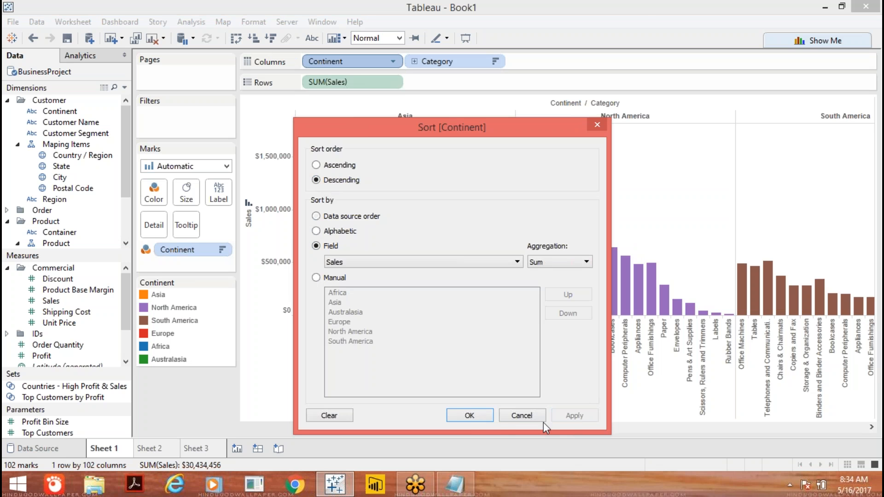
{"action": "left_click", "coordinate": [469, 416]}
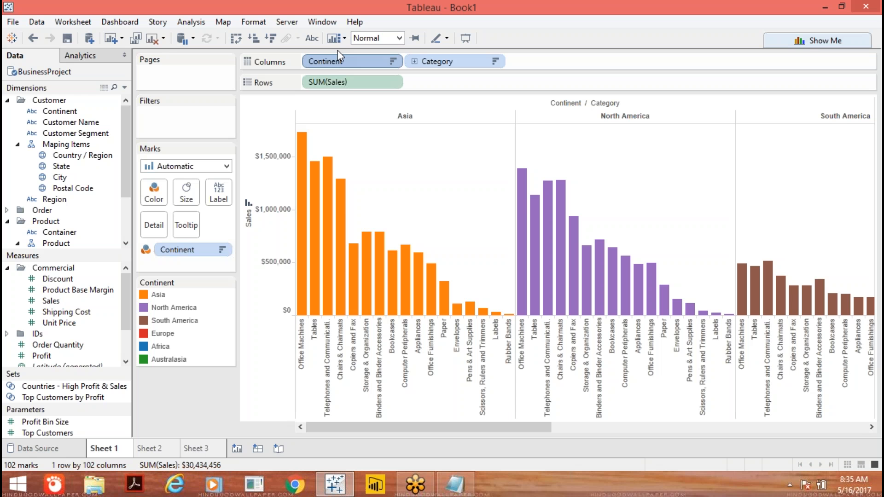
{"action": "mouse_move", "coordinate": [307, 216]}
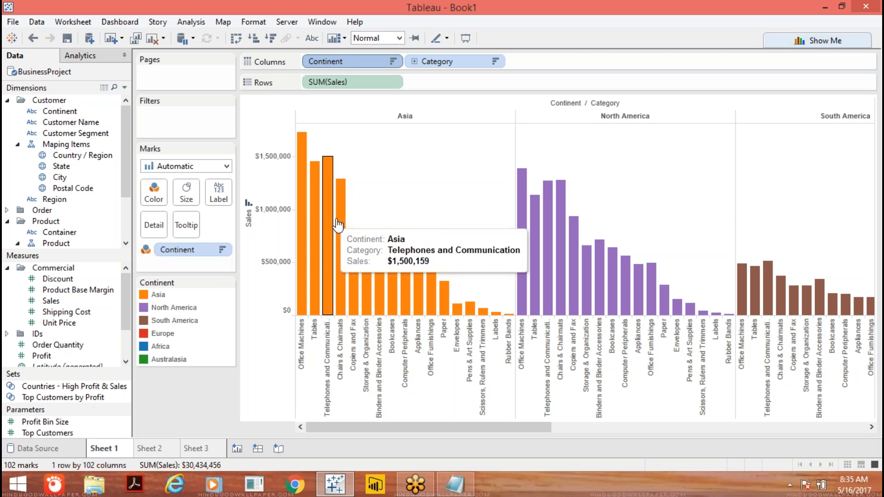
{"action": "mouse_move", "coordinate": [369, 245]}
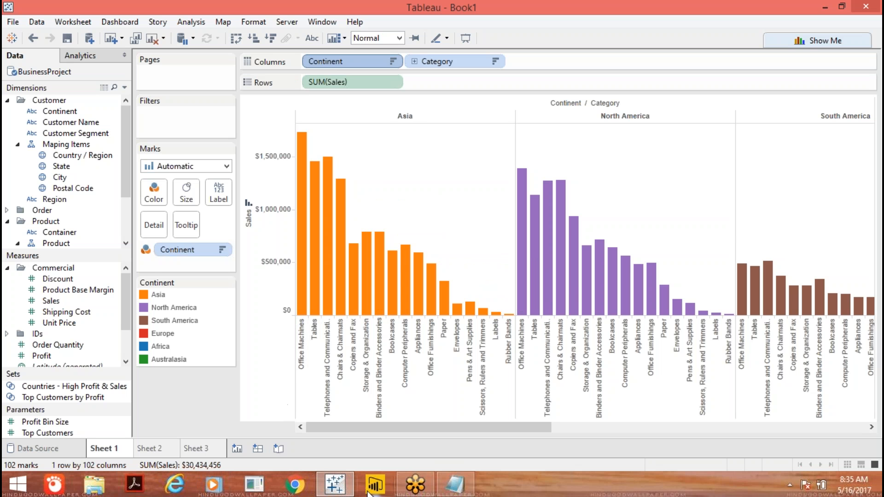
Switch to Notepad and add a dashed separator and the indented heading "::: Combined Field :::" below the sort types list.
{"action": "left_click", "coordinate": [464, 489]}
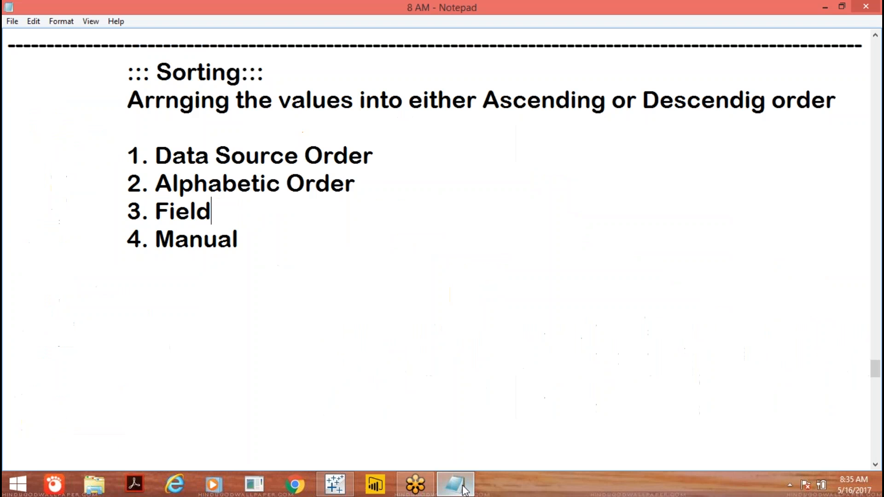
{"action": "left_click", "coordinate": [298, 237]}
{"action": "key", "text": "Return"}
{"action": "key", "text": "Return"}
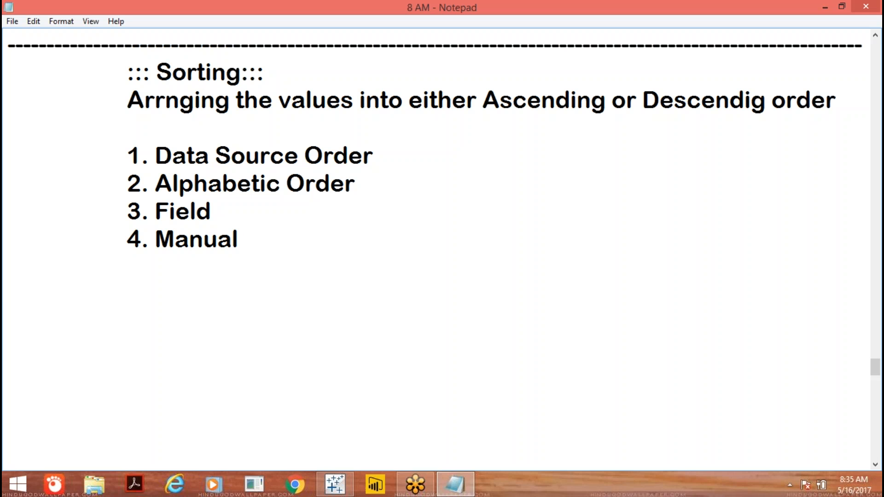
{"action": "type", "text": "-------------------"}
{"action": "key", "text": "Return"}
{"action": "key", "text": "Tab"}
{"action": "key", "text": "Tab"}
{"action": "type", "text": "::: "}
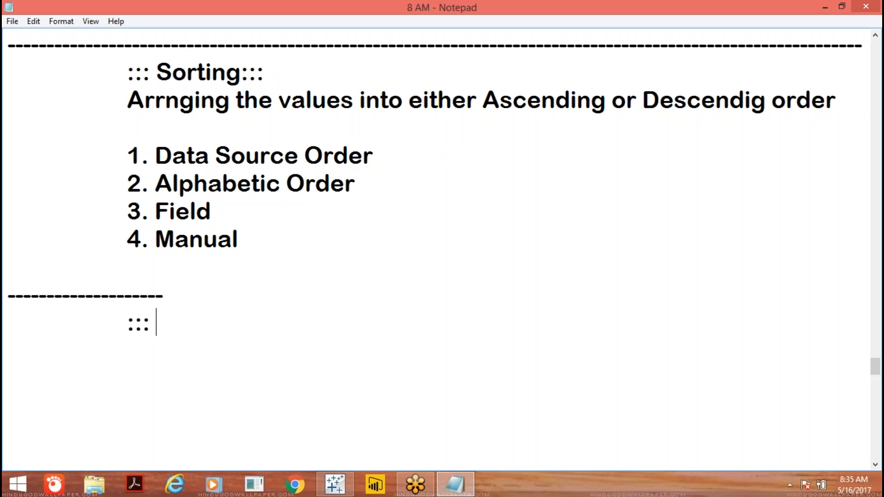
{"action": "type", "text": "Combin"}
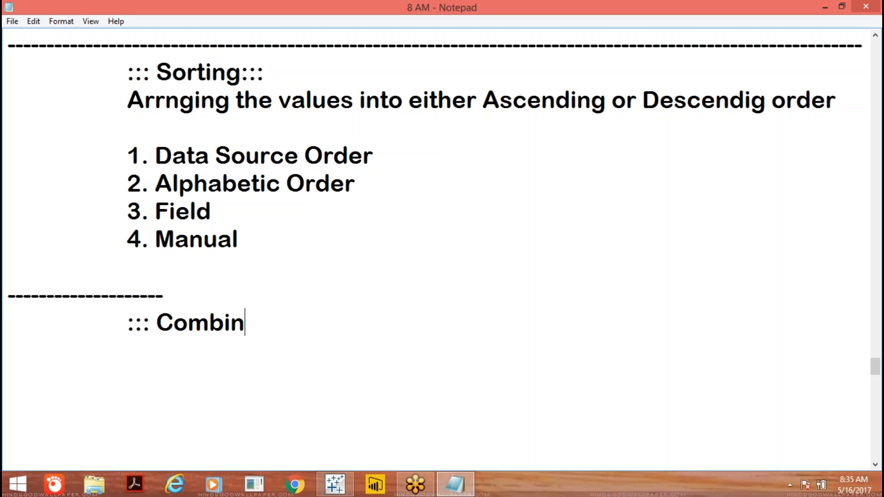
{"action": "type", "text": "ed Fi"}
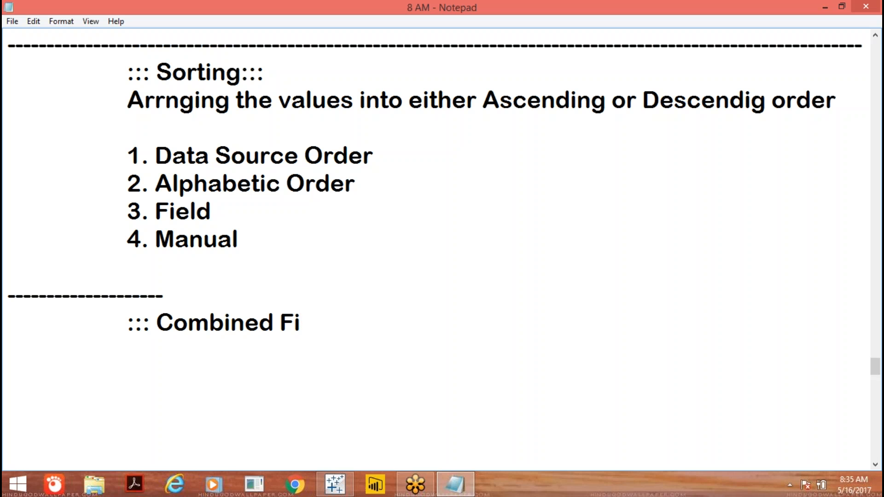
{"action": "type", "text": "eld"}
{"action": "type", "text": " :::"}
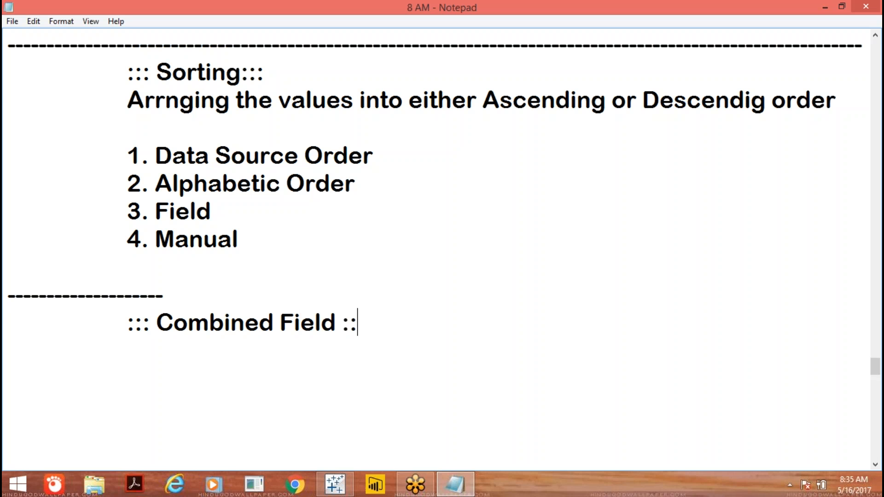
{"action": "key", "text": "Return"}
{"action": "key", "text": "Tab"}
Switch to Tableau, create a combined field from Continent and Category, and widen the data pane to fit its full name.
{"action": "left_click", "coordinate": [341, 488]}
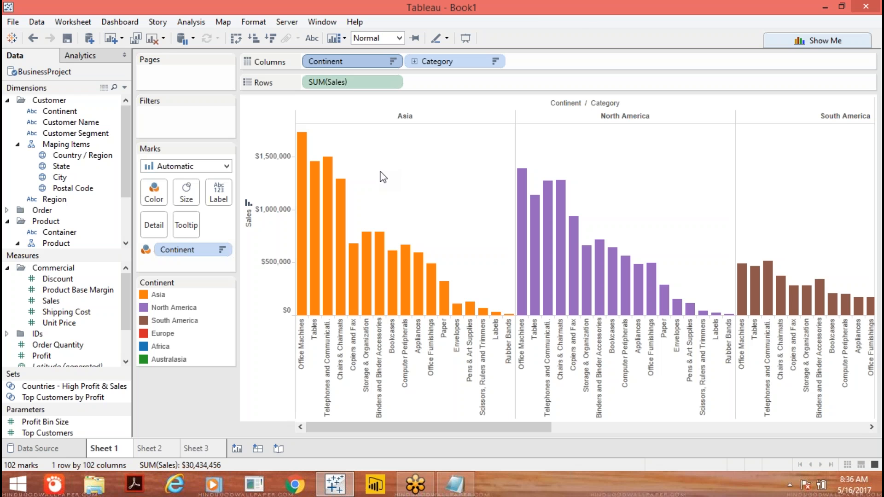
{"action": "left_click", "coordinate": [531, 14]}
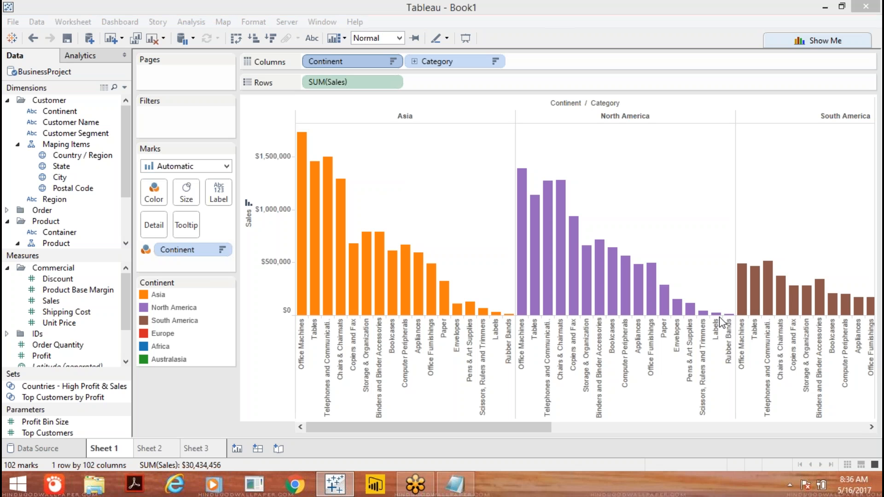
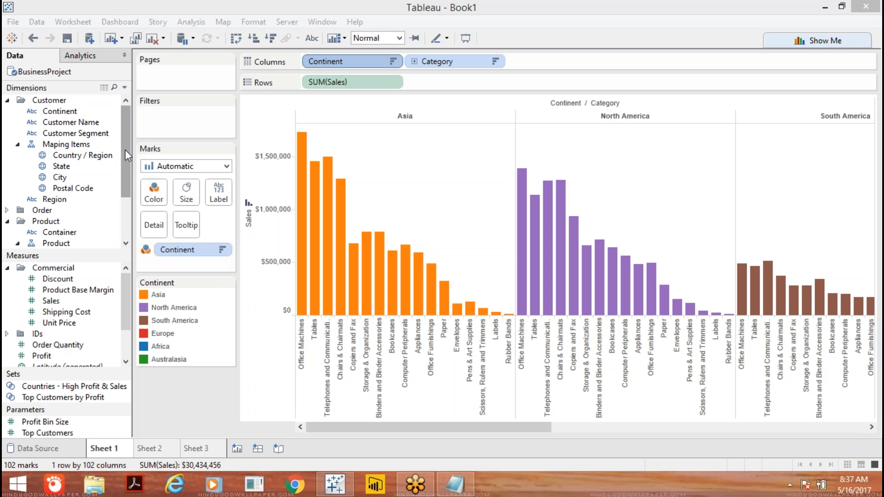
{"action": "left_click", "coordinate": [87, 110]}
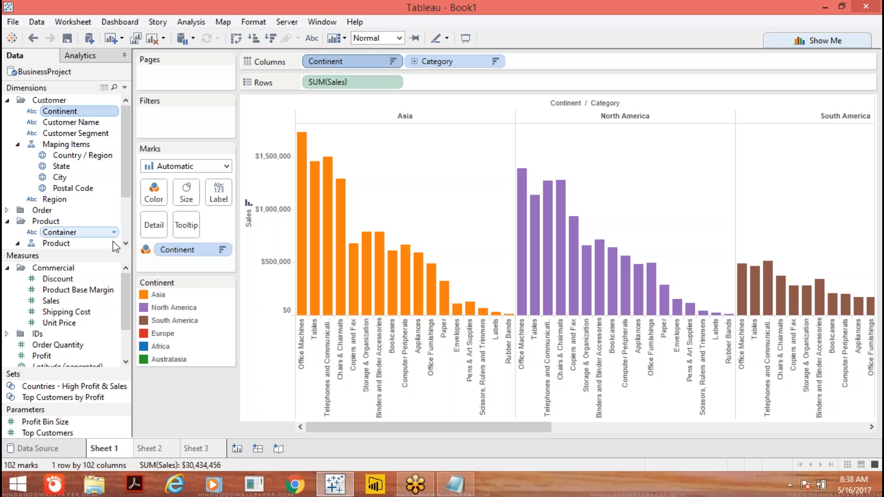
{"action": "left_click", "coordinate": [125, 243]}
{"action": "left_click", "coordinate": [124, 243]}
{"action": "left_click", "coordinate": [124, 242]}
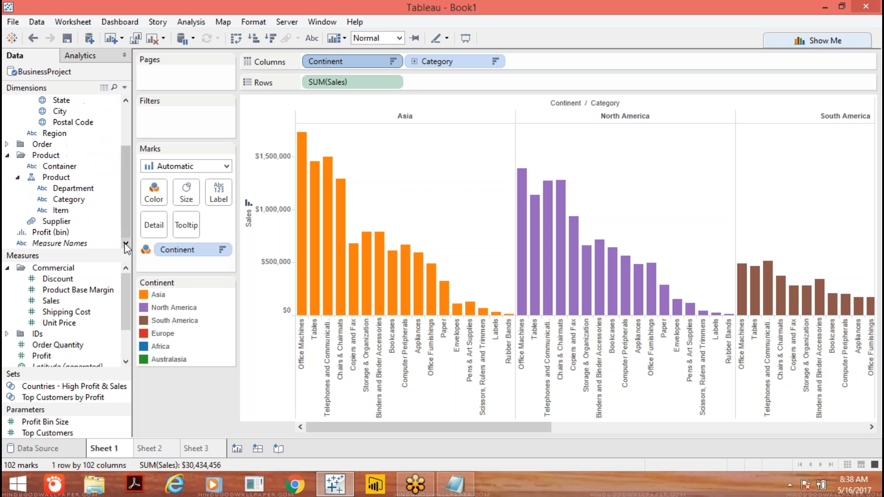
{"action": "left_click", "coordinate": [79, 200]}
{"action": "right_click", "coordinate": [79, 200]}
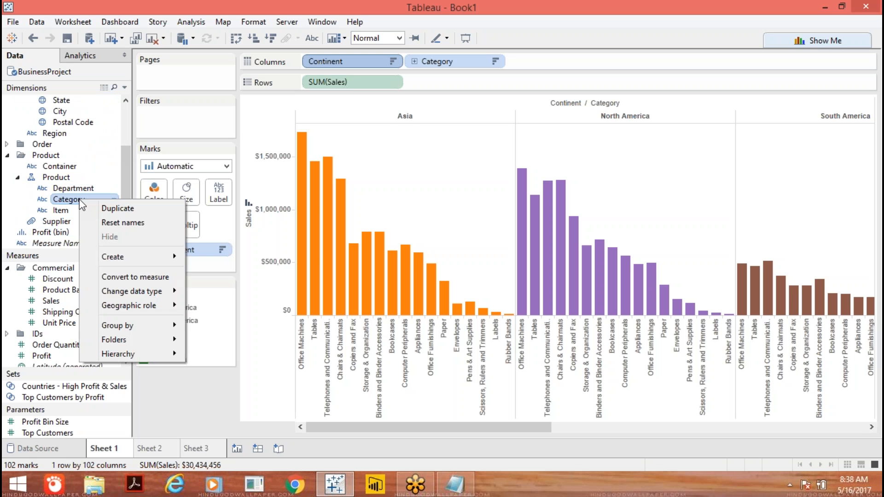
{"action": "mouse_move", "coordinate": [121, 261]}
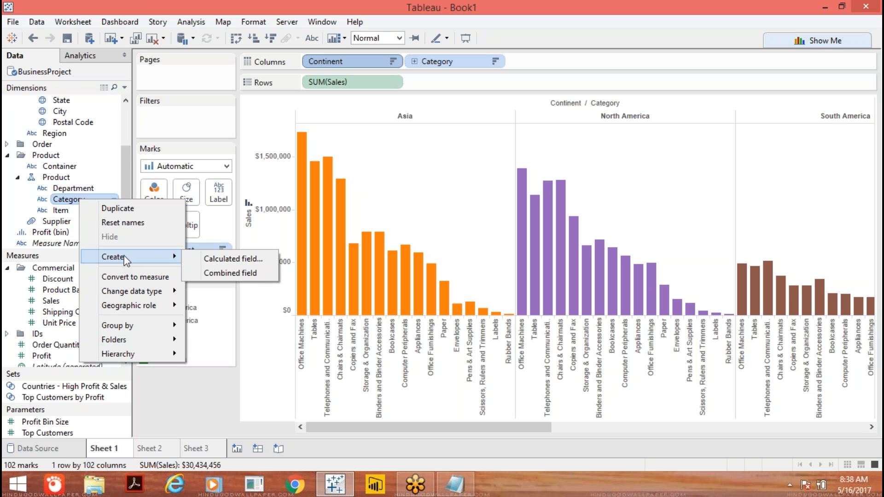
{"action": "left_click", "coordinate": [263, 274]}
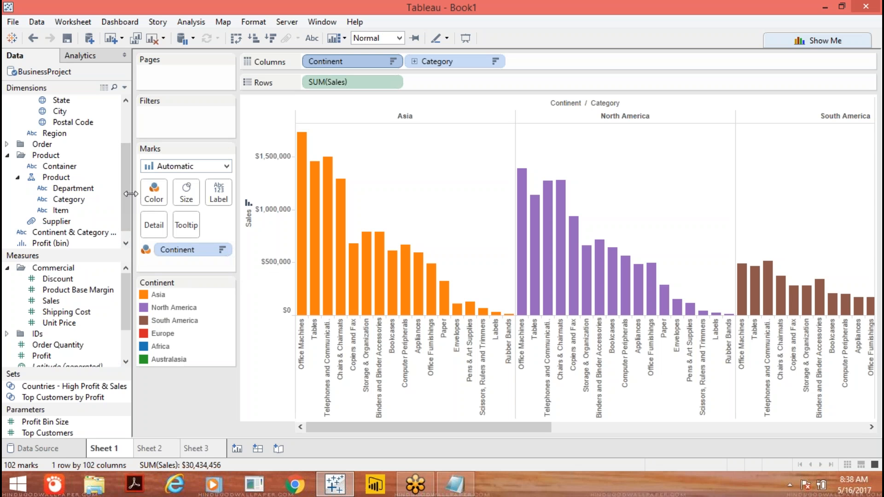
{"action": "left_click_drag", "start_coordinate": [133, 198], "coordinate": [177, 198]}
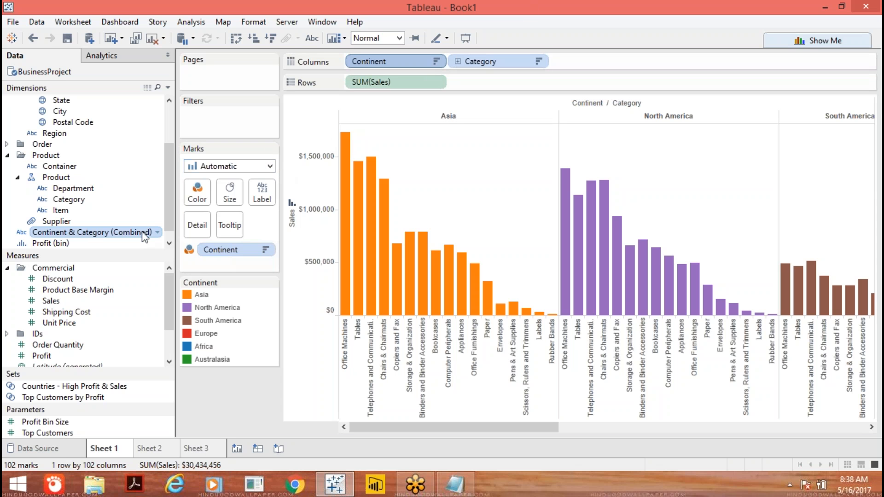
Add the Continent & Category (Combined) field to the columns of Sheet 1, between Continent and Category.
{"action": "left_click", "coordinate": [158, 233]}
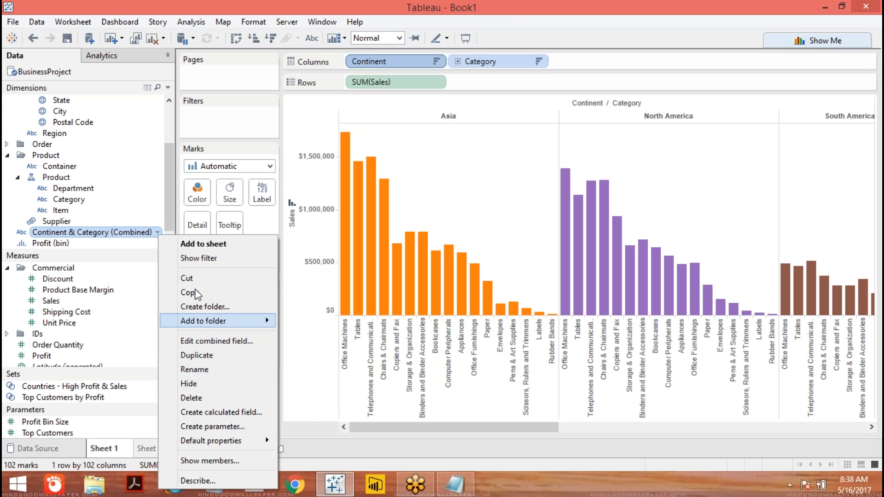
{"action": "left_click", "coordinate": [125, 170]}
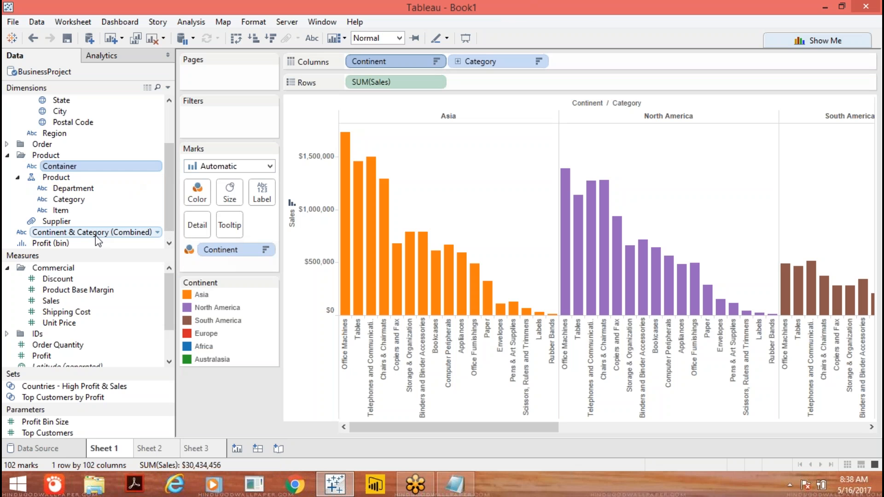
{"action": "mouse_move", "coordinate": [95, 235]}
{"action": "left_mouse_down"}
{"action": "mouse_move", "coordinate": [556, 6]}
{"action": "mouse_move", "coordinate": [447, 60]}
{"action": "mouse_move", "coordinate": [612, 60]}
{"action": "mouse_move", "coordinate": [460, 51]}
{"action": "mouse_move", "coordinate": [414, 73]}
{"action": "mouse_move", "coordinate": [437, 60]}
{"action": "mouse_move", "coordinate": [245, 324]}
{"action": "mouse_move", "coordinate": [208, 424]}
{"action": "mouse_move", "coordinate": [224, 405]}
{"action": "left_mouse_up"}
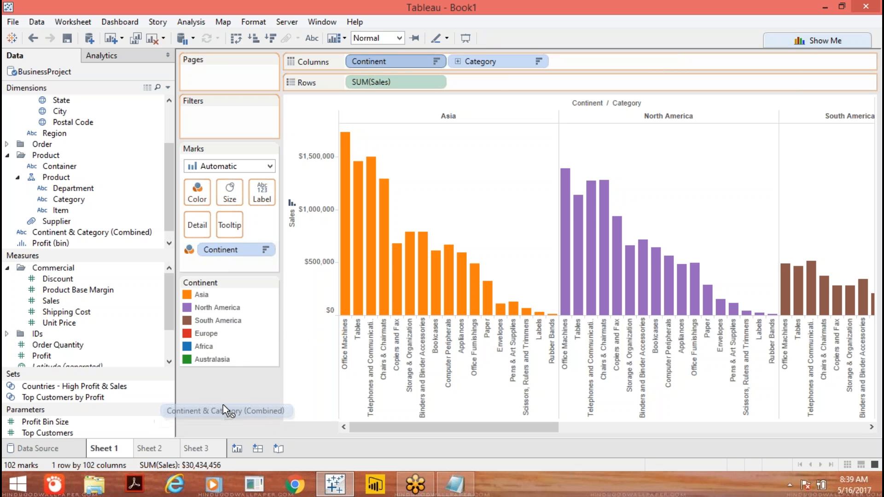
{"action": "left_click_drag", "start_coordinate": [223, 404], "coordinate": [476, 59]}
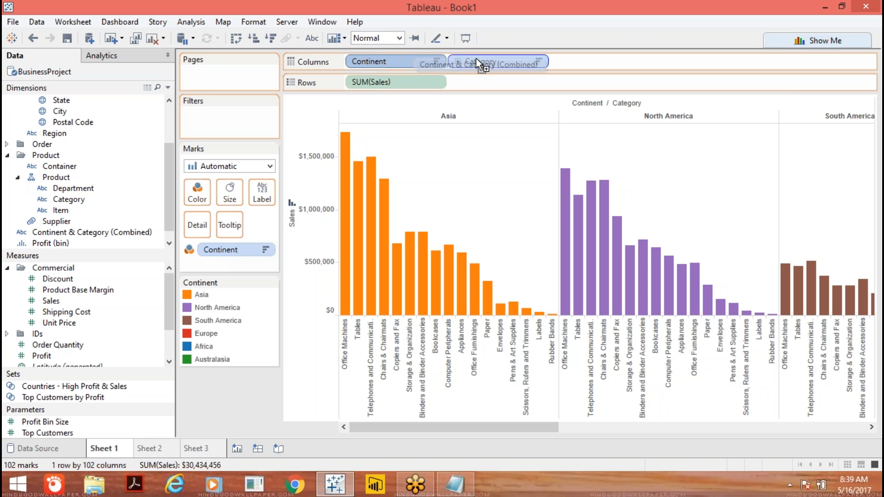
{"action": "mouse_move", "coordinate": [476, 58]}
{"action": "left_mouse_down"}
{"action": "mouse_move", "coordinate": [446, 58]}
{"action": "mouse_move", "coordinate": [446, 81]}
{"action": "mouse_move", "coordinate": [446, 58]}
{"action": "left_mouse_up"}
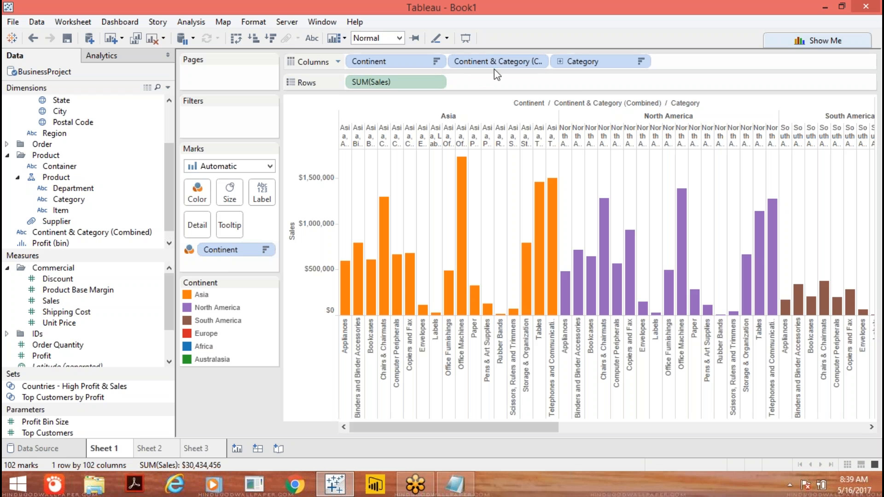
Sort the Continent & Category combined field in ascending order by the Sales field with Sum aggregation.
{"action": "left_click", "coordinate": [539, 62]}
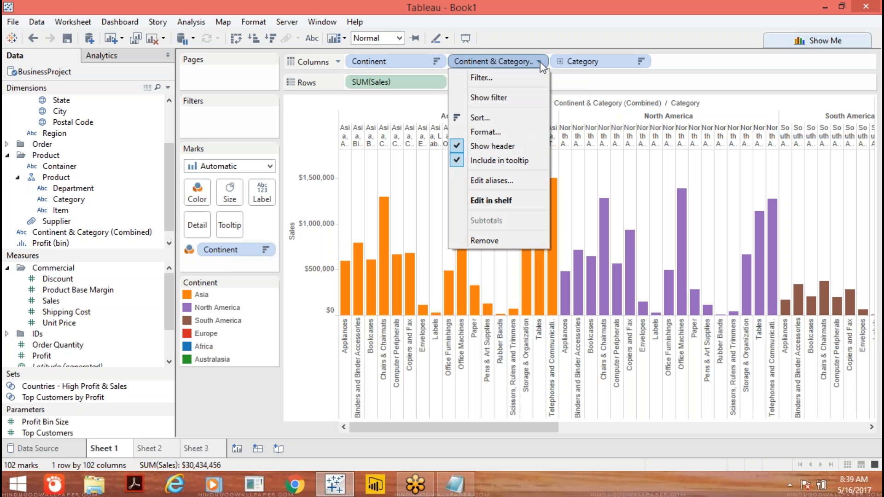
{"action": "left_click", "coordinate": [487, 115]}
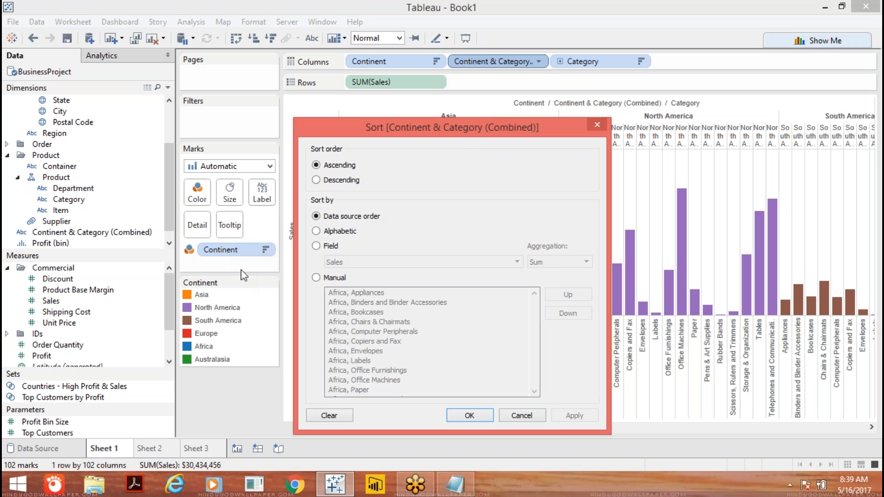
{"action": "left_click", "coordinate": [316, 246]}
{"action": "left_click", "coordinate": [570, 417]}
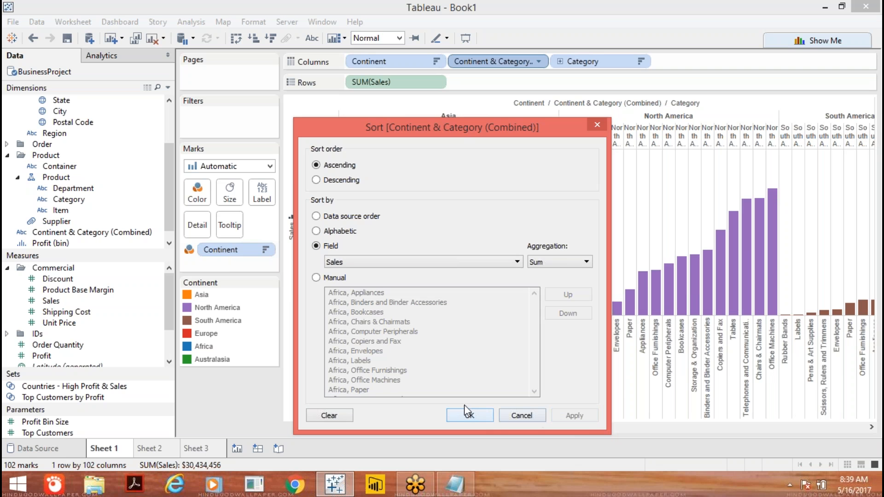
{"action": "left_click", "coordinate": [464, 415]}
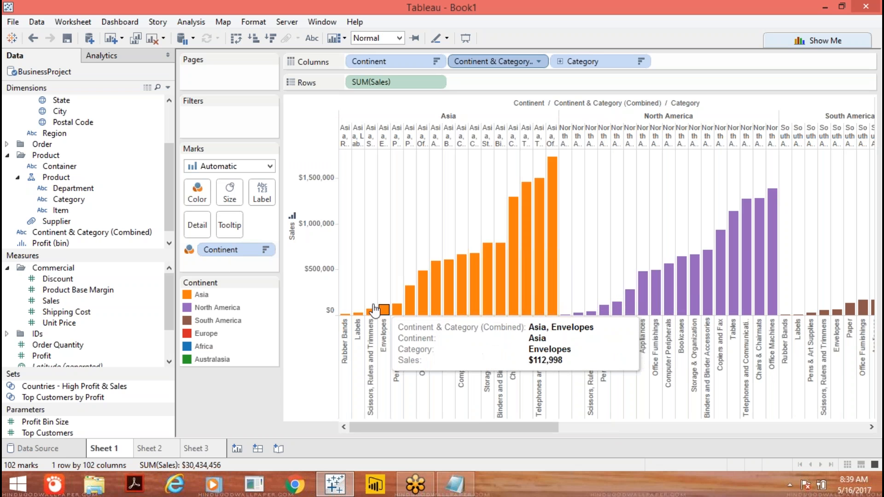
Hide the header of the Continent & Category combined field in the Sheet 1 chart.
{"action": "mouse_move", "coordinate": [470, 278]}
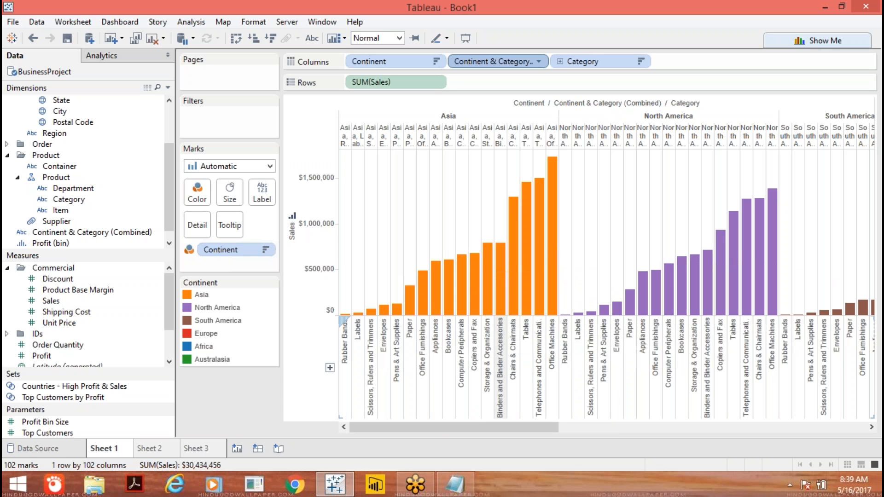
{"action": "left_click_drag", "start_coordinate": [441, 429], "coordinate": [339, 411]}
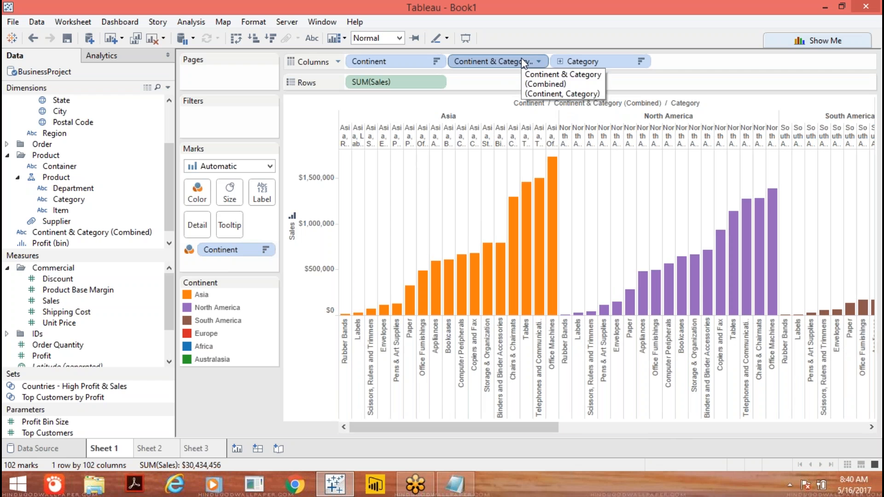
{"action": "left_click", "coordinate": [537, 60]}
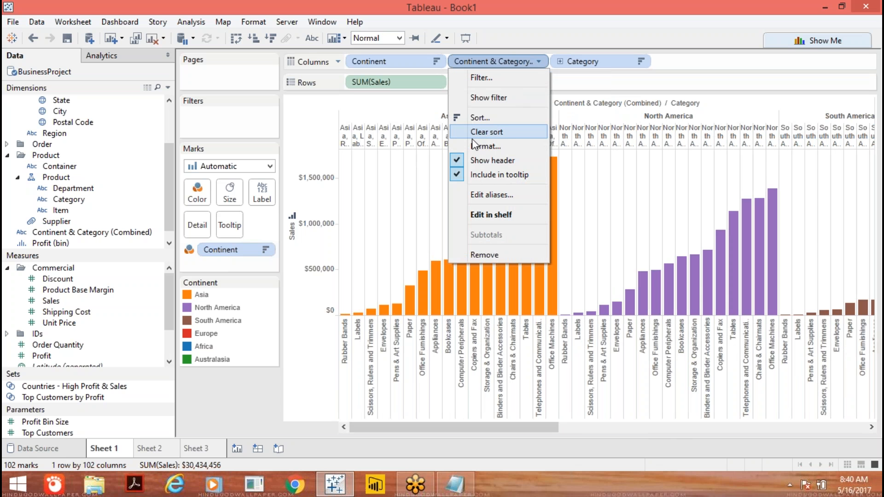
{"action": "left_click", "coordinate": [458, 158]}
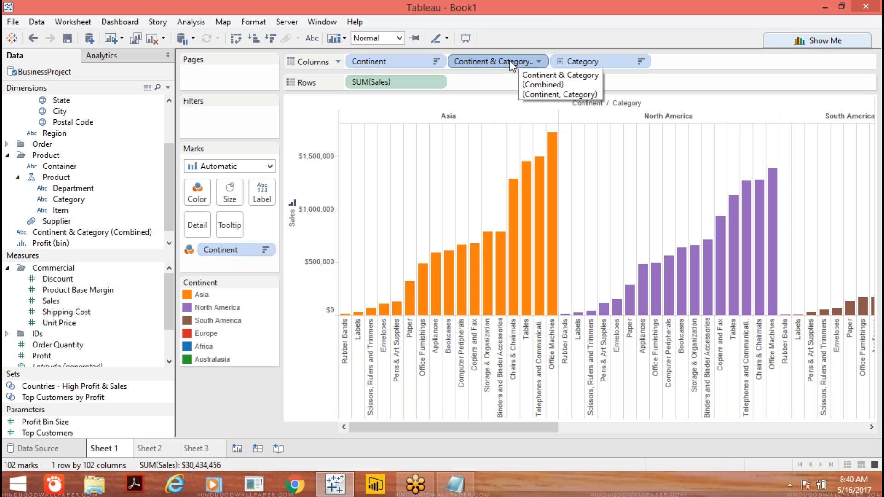
Create a new worksheet and place Continent, Department and Category on its columns in that order.
{"action": "left_click", "coordinate": [238, 450]}
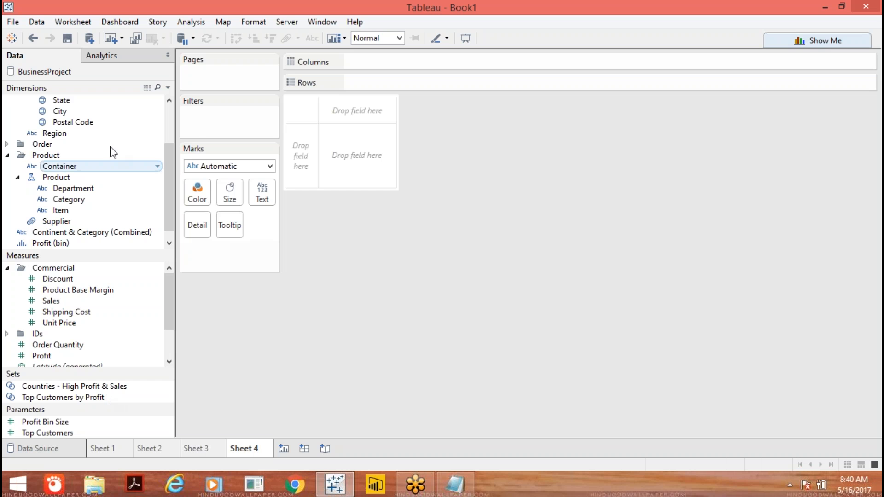
{"action": "left_click_drag", "start_coordinate": [167, 169], "coordinate": [167, 132]}
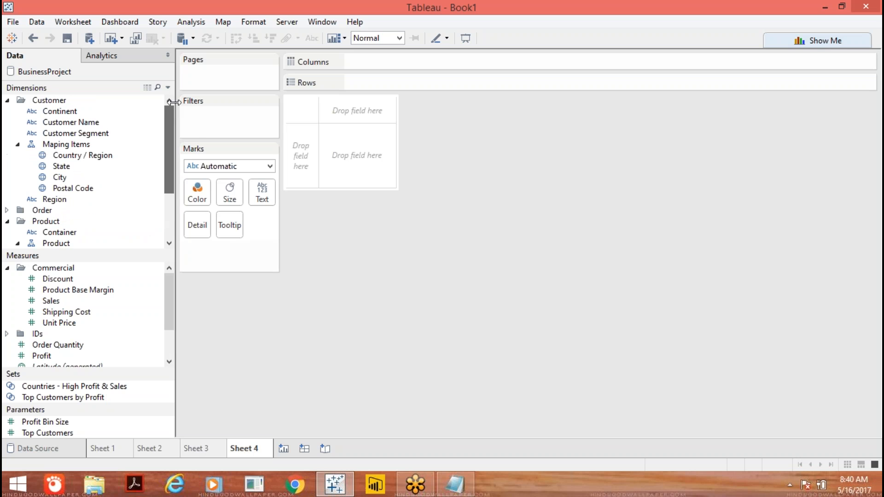
{"action": "left_click_drag", "start_coordinate": [76, 113], "coordinate": [400, 63]}
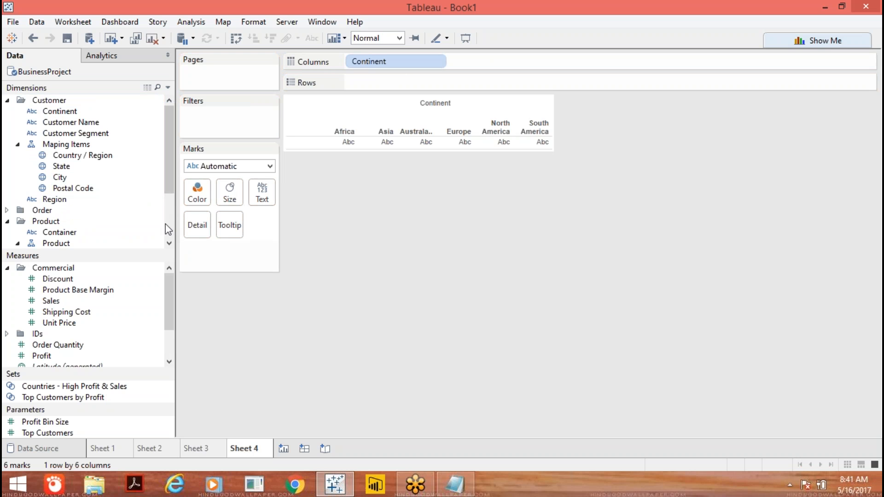
{"action": "left_click", "coordinate": [169, 243]}
{"action": "left_click_drag", "start_coordinate": [72, 213], "coordinate": [483, 63]}
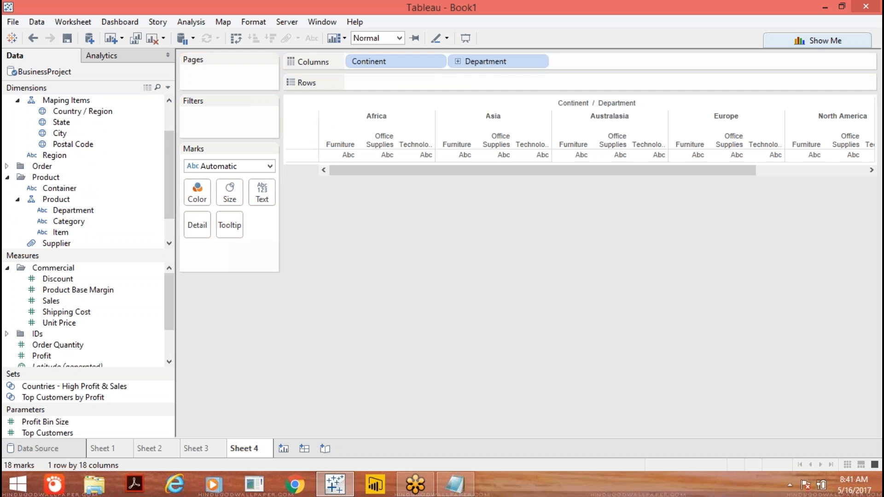
{"action": "mouse_move", "coordinate": [65, 221]}
{"action": "left_mouse_down"}
{"action": "mouse_move", "coordinate": [556, 52]}
{"action": "mouse_move", "coordinate": [575, 63]}
{"action": "left_mouse_up"}
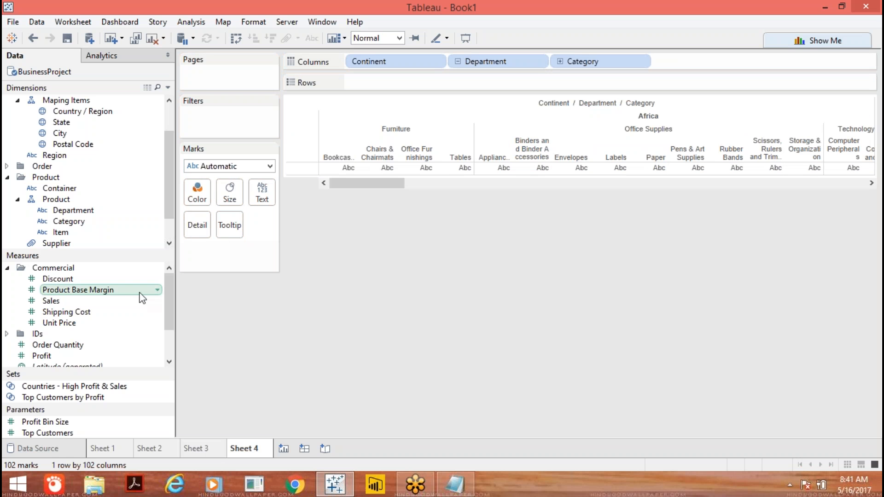
Add Sales to the rows of Sheet 4 and color the bars by Department.
{"action": "scroll", "coordinate": [167, 358], "scroll_direction": "down", "scroll_amount": 1}
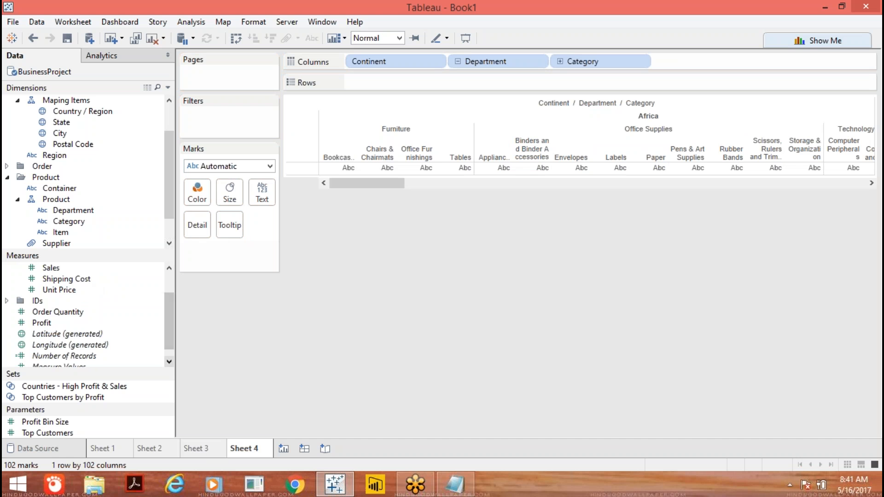
{"action": "left_click_drag", "start_coordinate": [65, 273], "coordinate": [382, 87]}
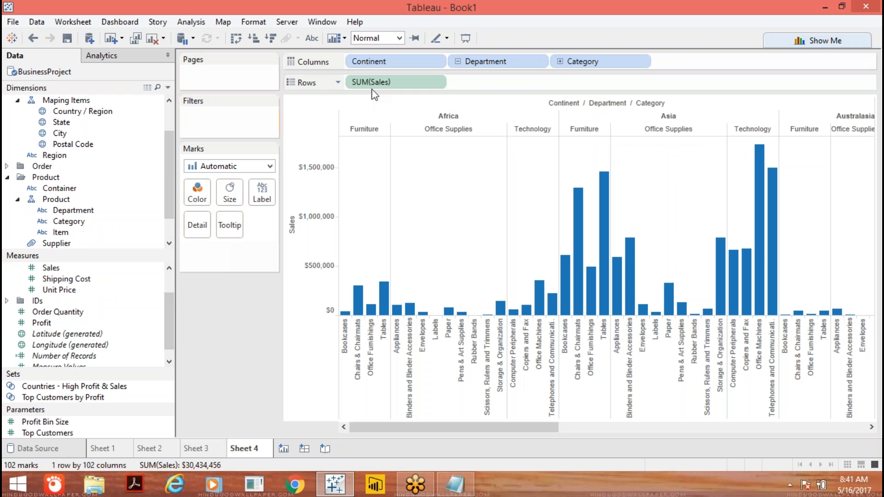
{"action": "mouse_move", "coordinate": [168, 166]}
{"action": "left_mouse_down"}
{"action": "mouse_move", "coordinate": [167, 147]}
{"action": "mouse_move", "coordinate": [168, 166]}
{"action": "left_mouse_up"}
{"action": "left_click_drag", "start_coordinate": [78, 213], "coordinate": [197, 191]}
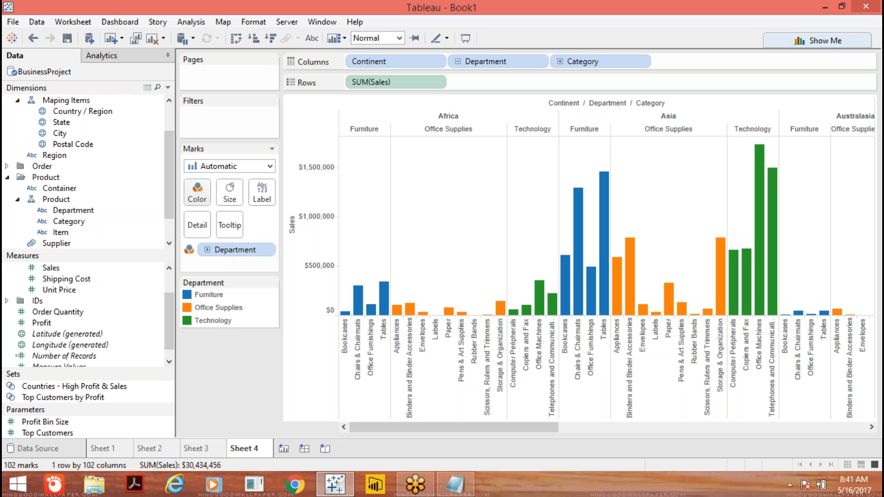
Sort Category ascending by Sales, then select Asia's Office Furnishings and Bookcases bars and clear the selection.
{"action": "left_click", "coordinate": [254, 40]}
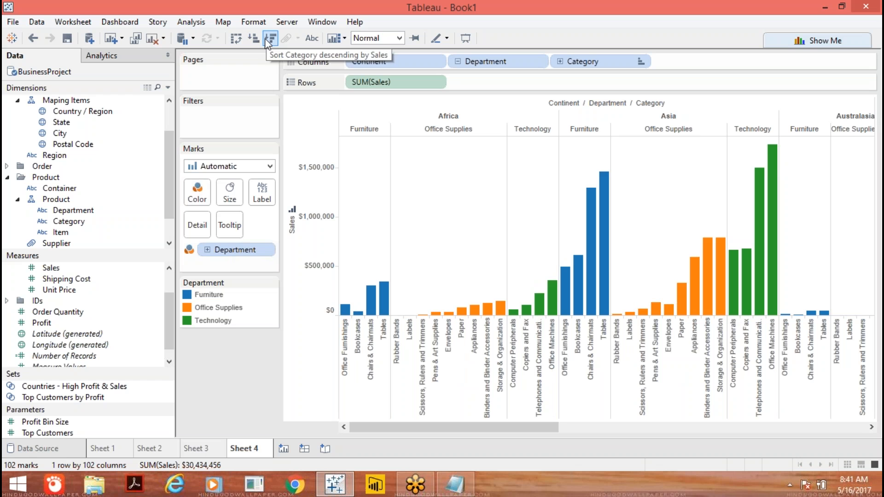
{"action": "left_click_drag", "start_coordinate": [584, 229], "coordinate": [564, 292]}
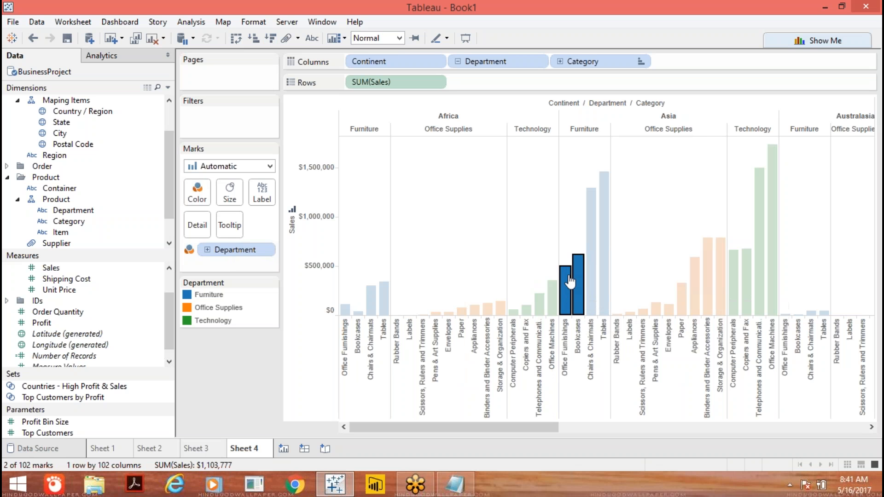
{"action": "left_click", "coordinate": [556, 264]}
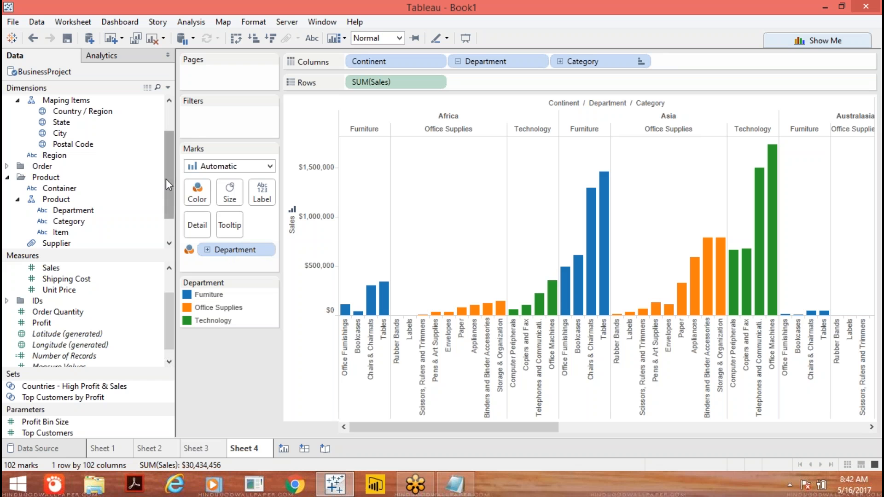
Create a combined field from the Continent, Department and Category dimensions.
{"action": "scroll", "coordinate": [167, 173], "scroll_direction": "up", "scroll_amount": 2}
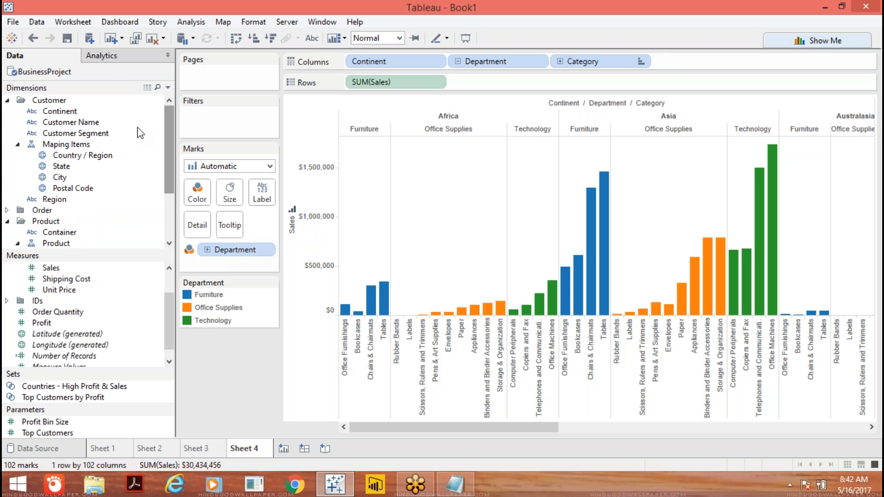
{"action": "left_click", "coordinate": [85, 112]}
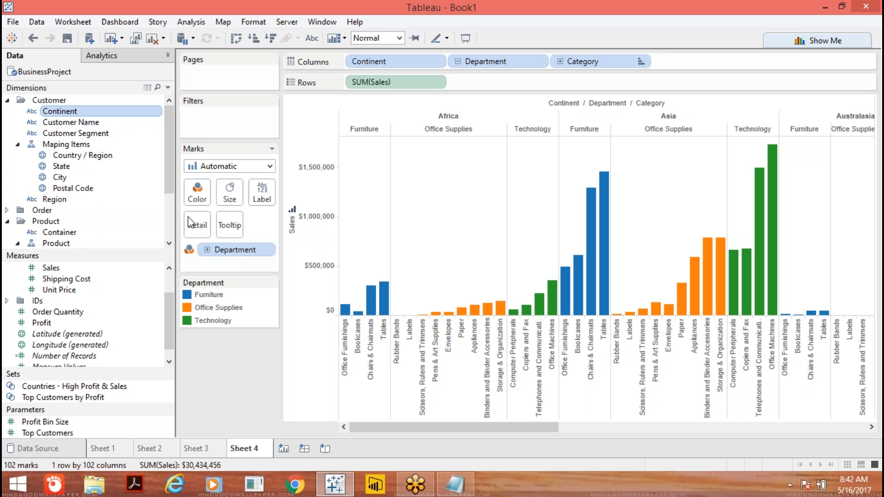
{"action": "scroll", "coordinate": [170, 244], "scroll_direction": "down", "scroll_amount": 3}
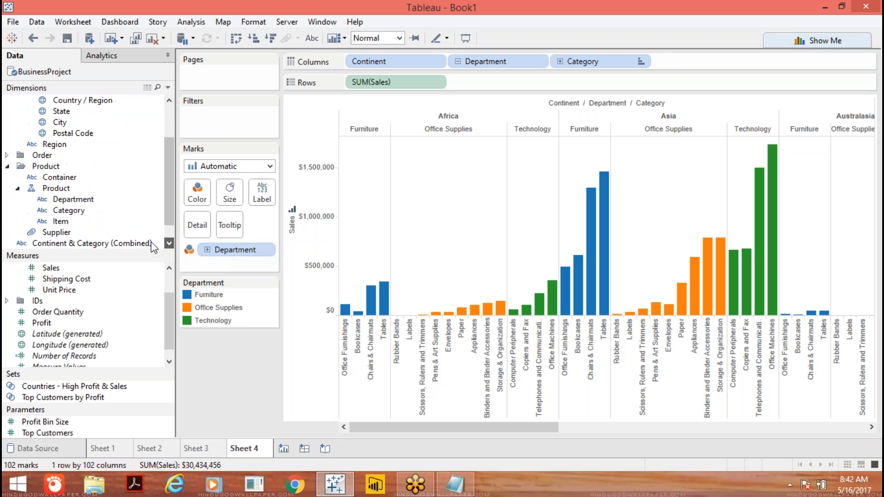
{"action": "left_click", "coordinate": [86, 199]}
{"action": "left_click", "coordinate": [85, 211], "text": "ctrl"}
{"action": "right_click", "coordinate": [85, 210]}
{"action": "mouse_move", "coordinate": [133, 270]}
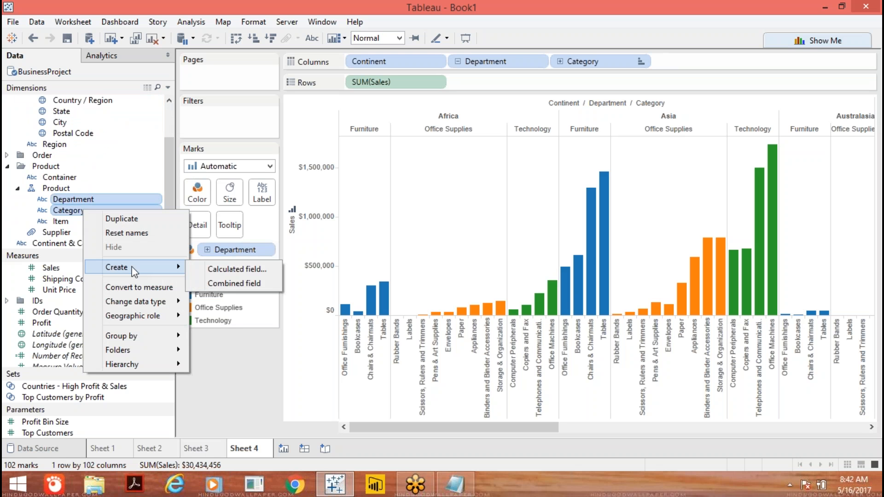
{"action": "left_click", "coordinate": [234, 283]}
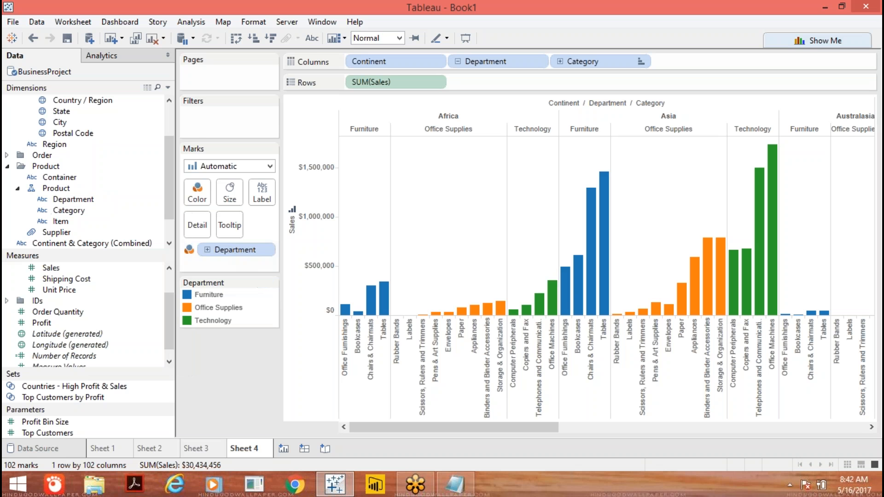
Add the Continent, Category, Department (Combined) field to the columns between Department and Category.
{"action": "scroll", "coordinate": [167, 200], "scroll_direction": "up", "scroll_amount": 2}
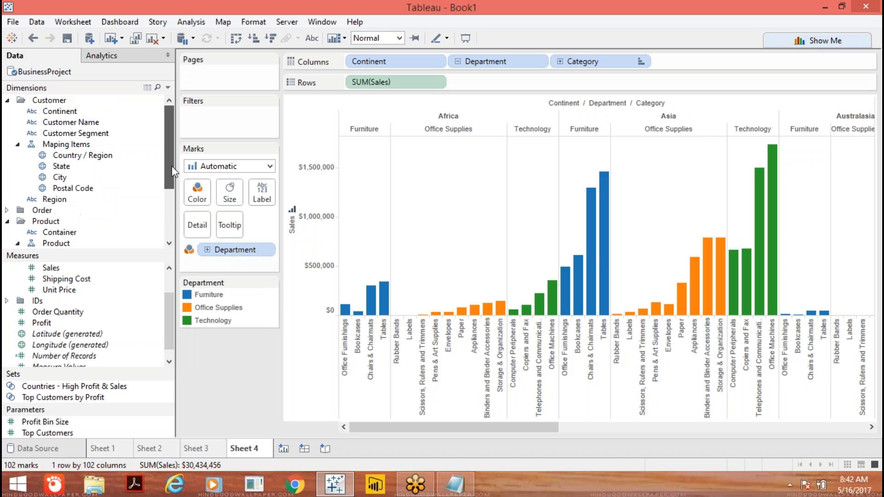
{"action": "scroll", "coordinate": [172, 214], "scroll_direction": "down", "scroll_amount": 1}
{"action": "scroll", "coordinate": [172, 214], "scroll_direction": "down", "scroll_amount": 2}
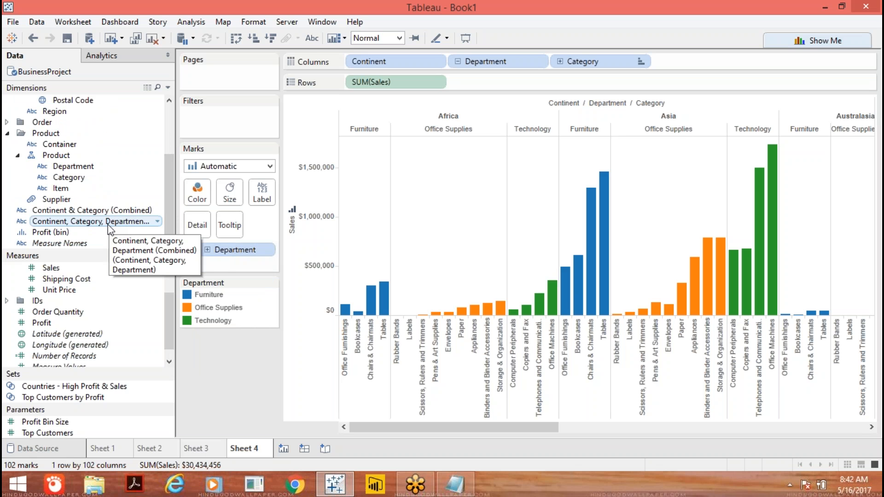
{"action": "mouse_move", "coordinate": [110, 226]}
{"action": "left_mouse_down"}
{"action": "mouse_move", "coordinate": [227, 217]}
{"action": "mouse_move", "coordinate": [405, 98]}
{"action": "mouse_move", "coordinate": [454, 80]}
{"action": "mouse_move", "coordinate": [455, 67]}
{"action": "mouse_move", "coordinate": [717, 59]}
{"action": "mouse_move", "coordinate": [746, 74]}
{"action": "mouse_move", "coordinate": [723, 67]}
{"action": "mouse_move", "coordinate": [778, 69]}
{"action": "mouse_move", "coordinate": [728, 59]}
{"action": "mouse_move", "coordinate": [594, 60]}
{"action": "mouse_move", "coordinate": [585, 74]}
{"action": "mouse_move", "coordinate": [571, 65]}
{"action": "left_mouse_up"}
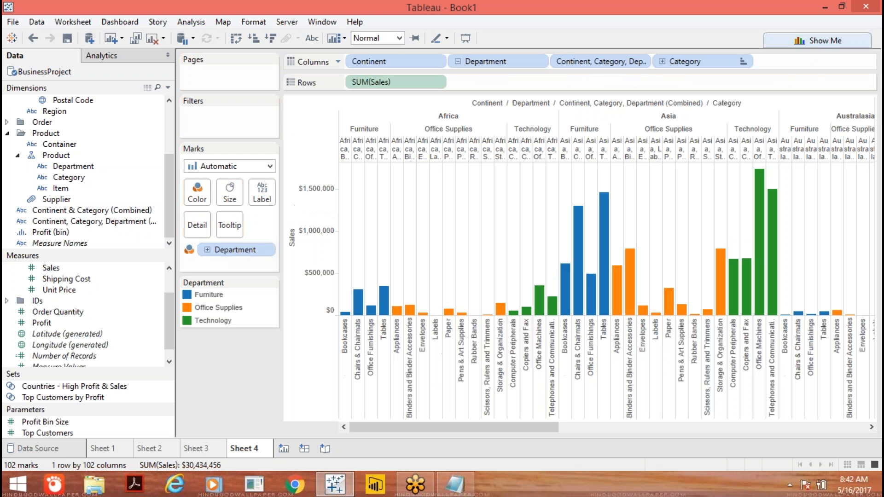
Sort the Continent, Category, Department (Combined) field in the columns ascending by the sum of Sales.
{"action": "left_click", "coordinate": [641, 61]}
{"action": "left_click", "coordinate": [585, 119]}
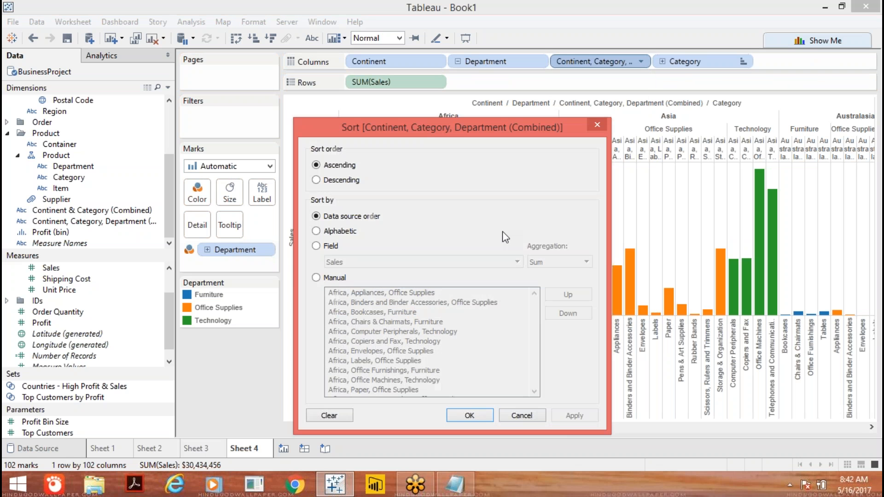
{"action": "left_click", "coordinate": [316, 250]}
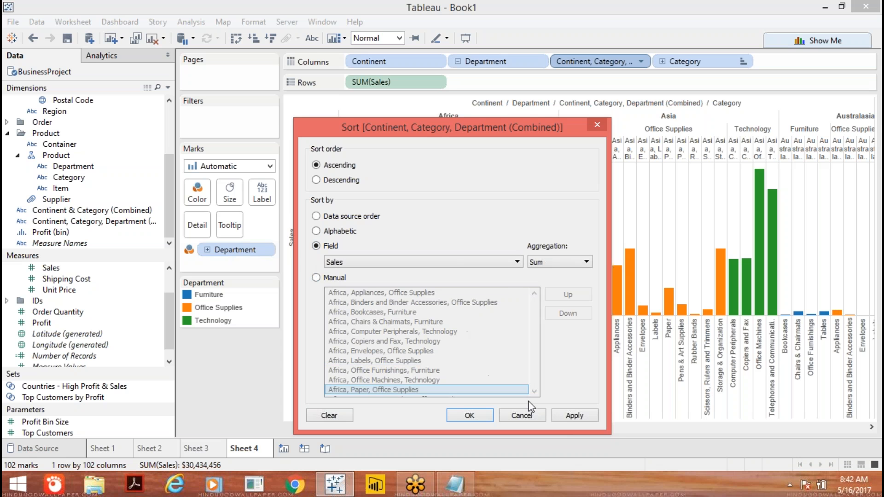
{"action": "left_click", "coordinate": [563, 410]}
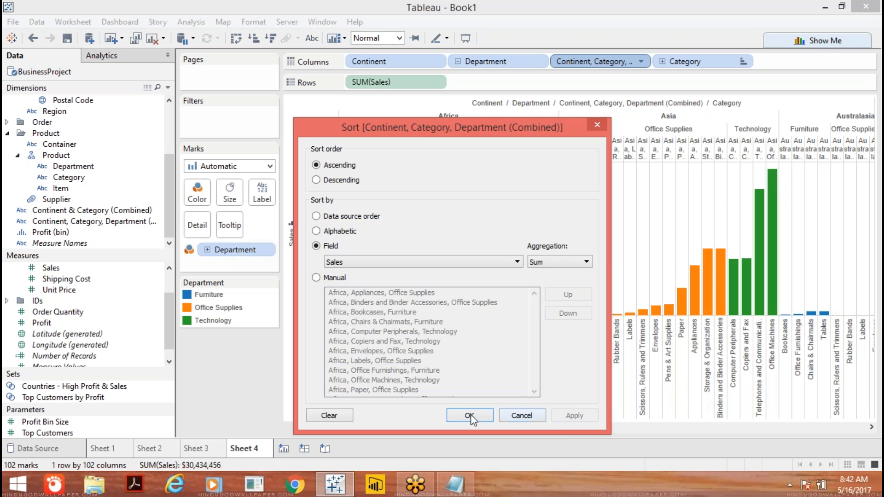
{"action": "left_click", "coordinate": [469, 416]}
Hide the header of the Continent, Category, Department (Combined) field in the Sheet 4 chart.
{"action": "mouse_move", "coordinate": [386, 320]}
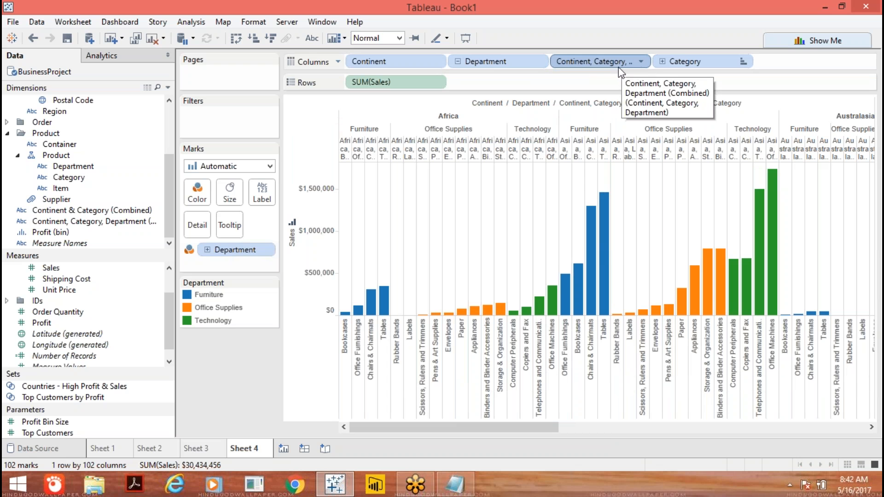
{"action": "left_click", "coordinate": [641, 62]}
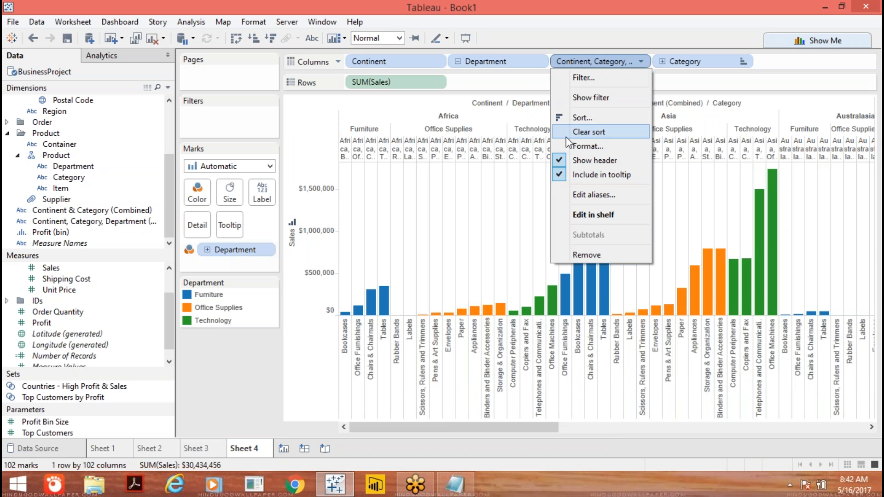
{"action": "left_click", "coordinate": [557, 159]}
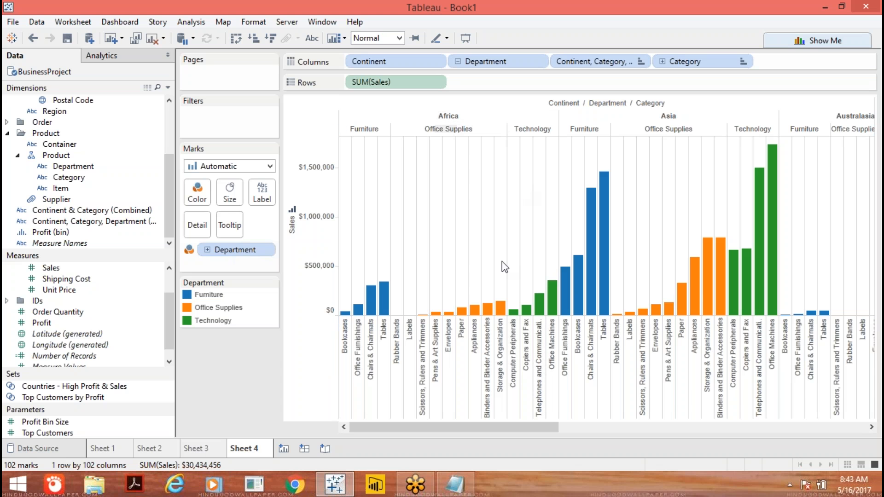
{"action": "left_click_drag", "start_coordinate": [431, 429], "coordinate": [798, 443]}
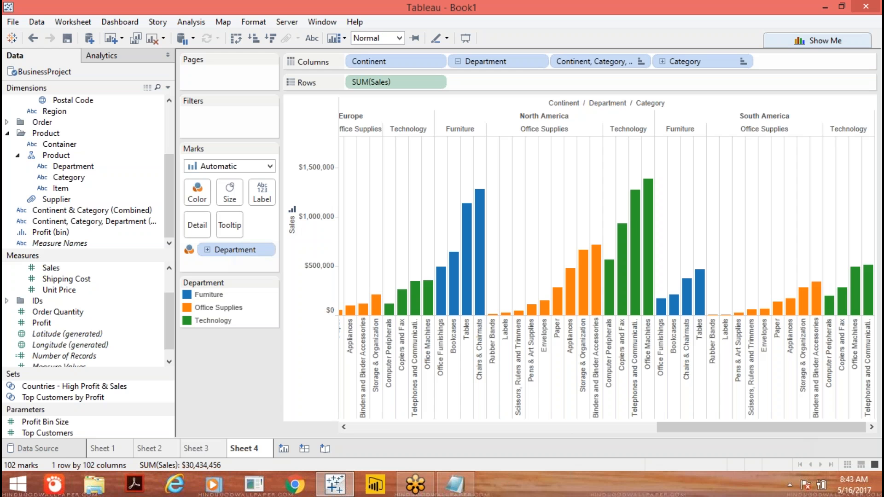
Switch to the 8 AM notes in Notepad, remove the colons after Combined Field and add a full-width line of equals signs beneath it.
{"action": "left_click", "coordinate": [457, 488]}
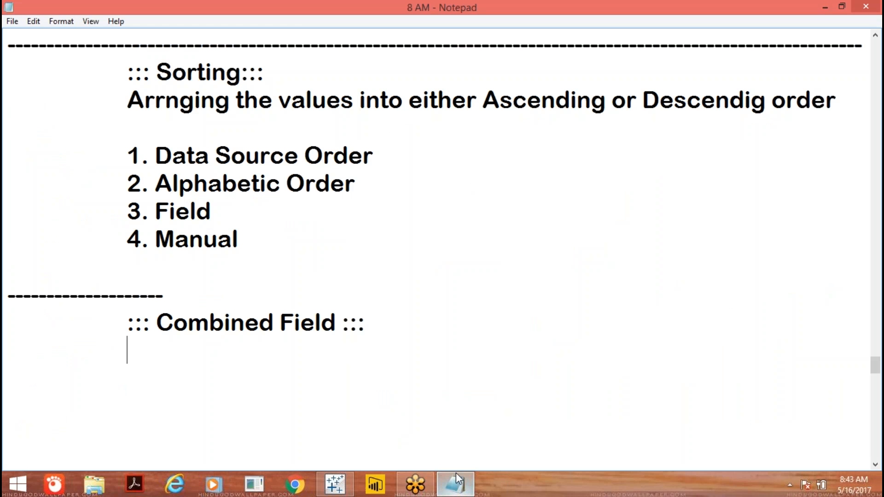
{"action": "left_click", "coordinate": [383, 326]}
{"action": "key", "text": "BackSpace"}
{"action": "key", "text": "BackSpace"}
{"action": "key", "text": "BackSpace"}
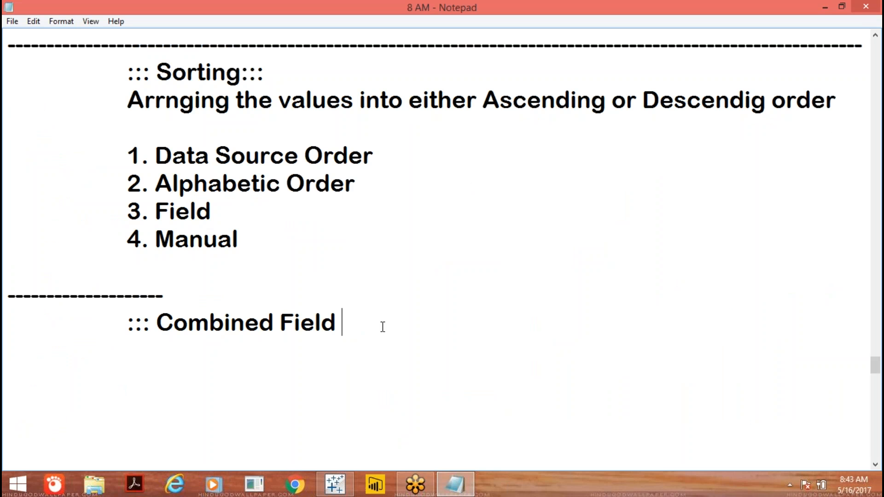
{"action": "key", "text": "Return"}
{"action": "type", "text": "========"}
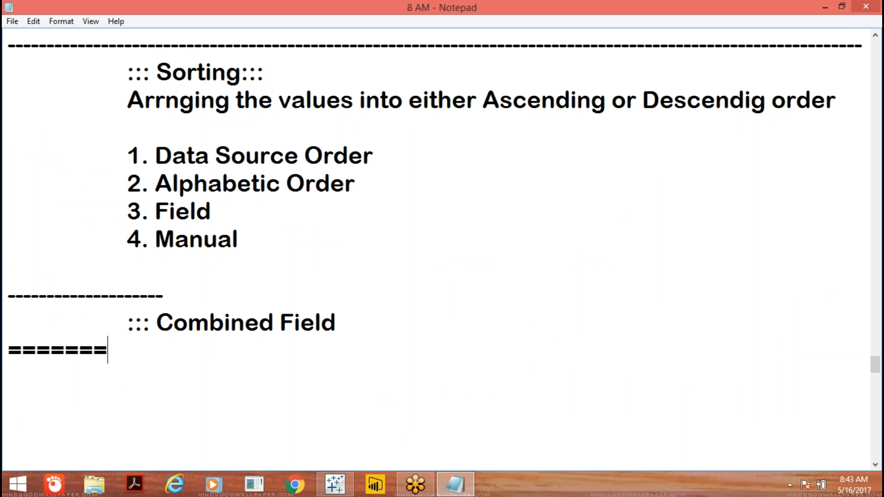
{"action": "type", "text": "====================================================="}
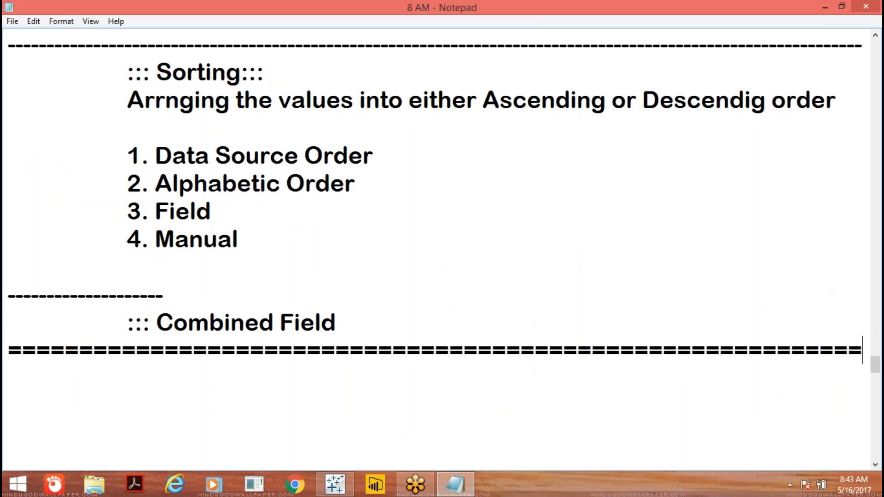
{"action": "key", "text": "BackSpace"}
{"action": "left_click", "coordinate": [532, 15]}
{"action": "left_click", "coordinate": [536, 19]}
{"action": "scroll", "coordinate": [719, 319], "scroll_direction": "up", "scroll_amount": 1}
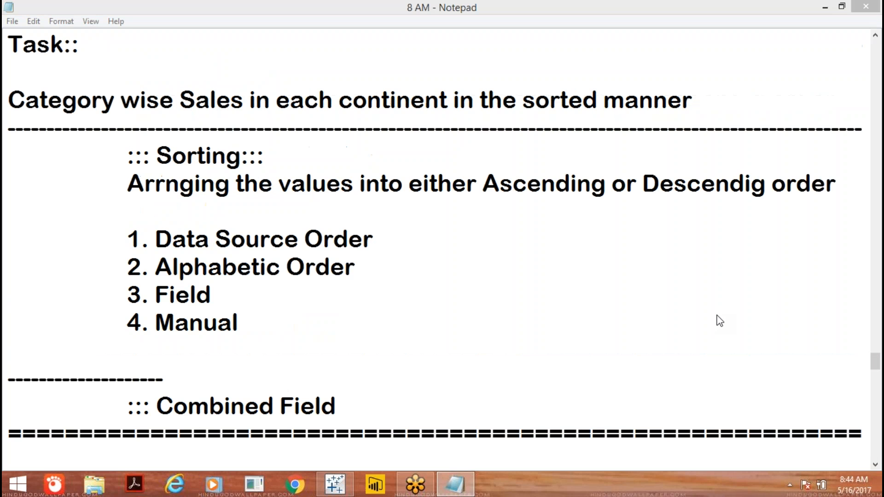
{"action": "left_click", "coordinate": [844, 405]}
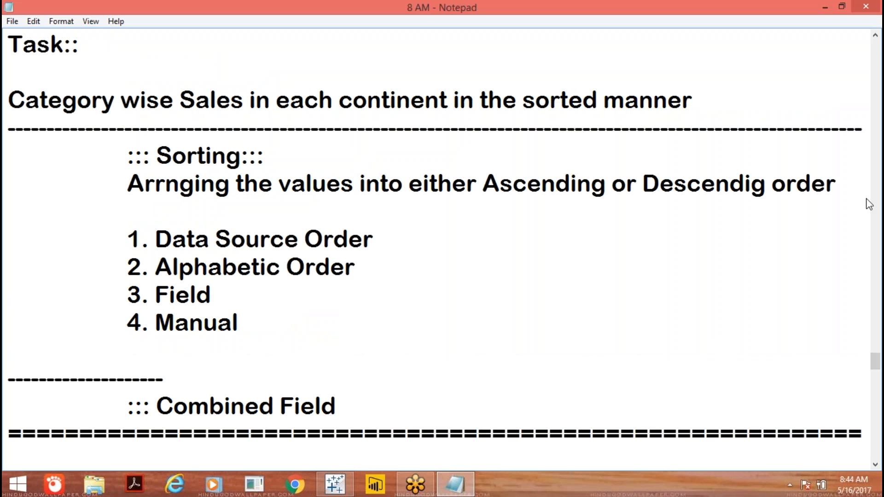
{"action": "left_click", "coordinate": [860, 28]}
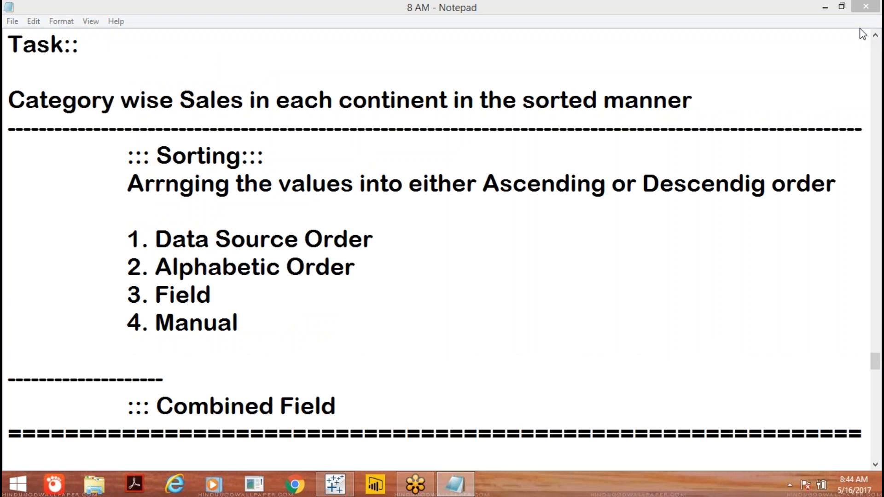
Add the indented heading "::: Image Processing :::" below the line of equals signs, followed by new lines.
{"action": "left_click_drag", "start_coordinate": [875, 358], "coordinate": [878, 376]}
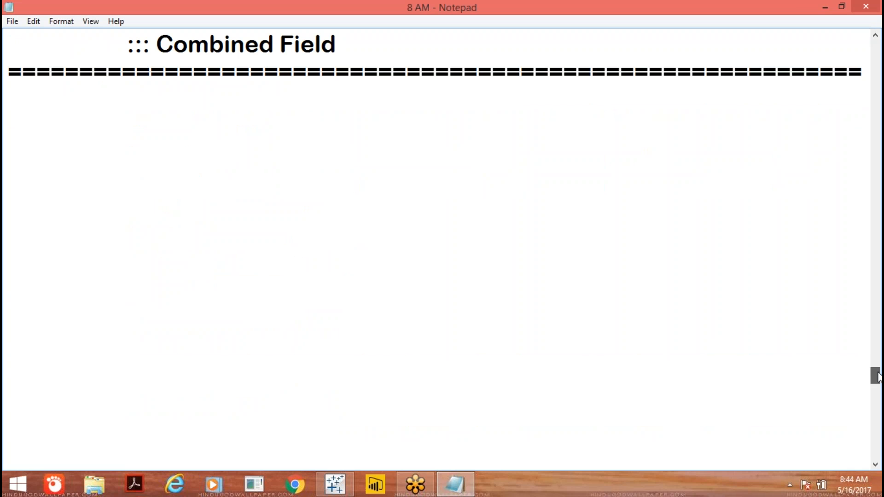
{"action": "mouse_move", "coordinate": [876, 471]}
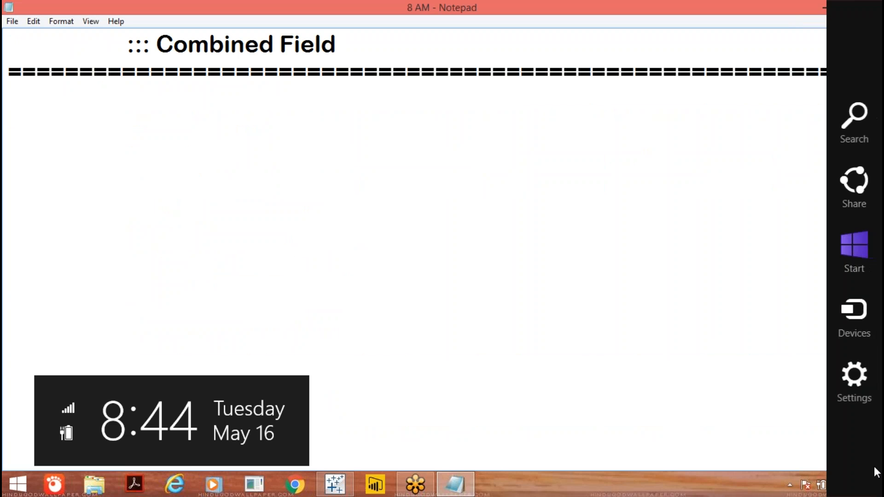
{"action": "left_click", "coordinate": [875, 465]}
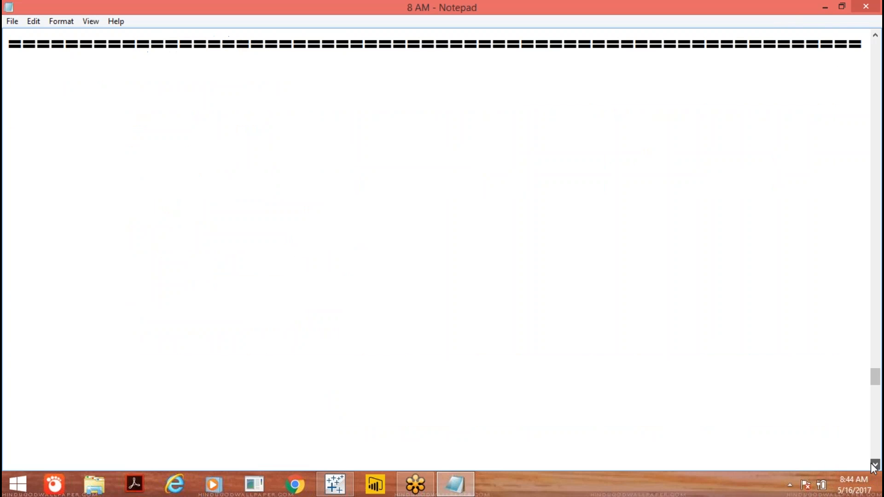
{"action": "left_click", "coordinate": [25, 71]}
{"action": "key", "text": "Tab"}
{"action": "type", "text": "::: "}
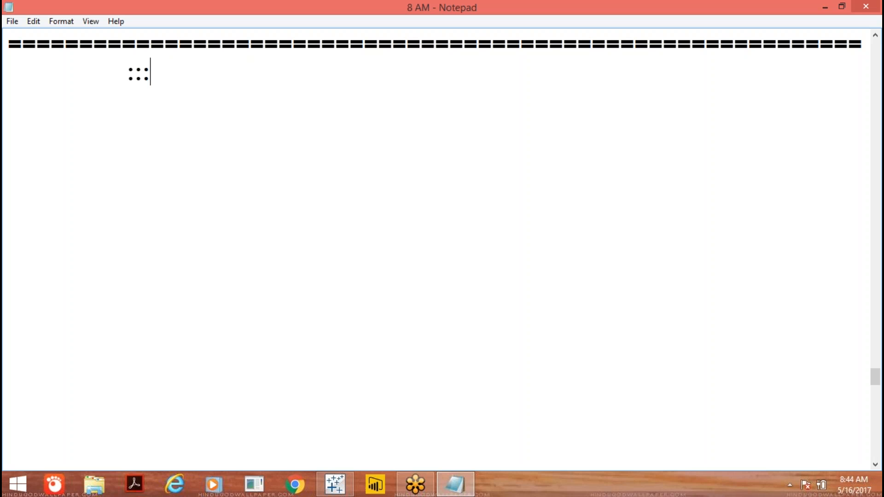
{"action": "type", "text": "lage"}
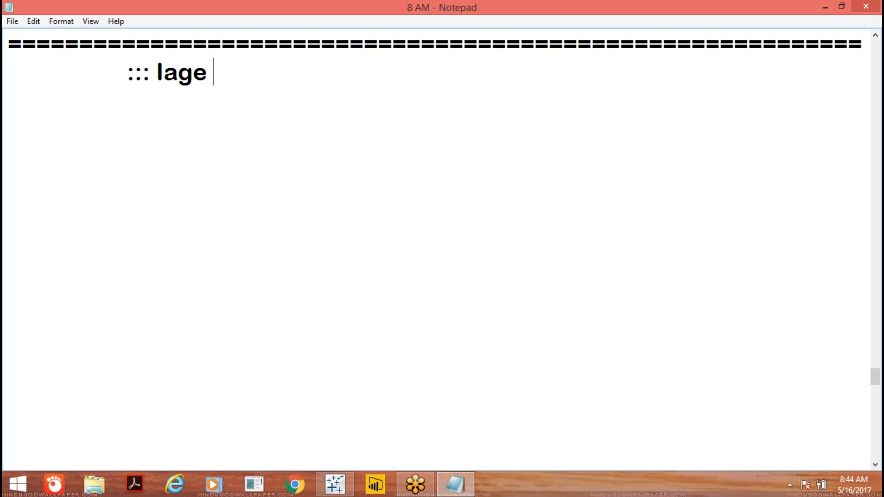
{"action": "key", "text": "BackSpace"}
{"action": "key", "text": "BackSpace"}
{"action": "key", "text": "BackSpace"}
{"action": "key", "text": "BackSpace"}
{"action": "key", "text": "BackSpace"}
{"action": "type", "text": "Image P"}
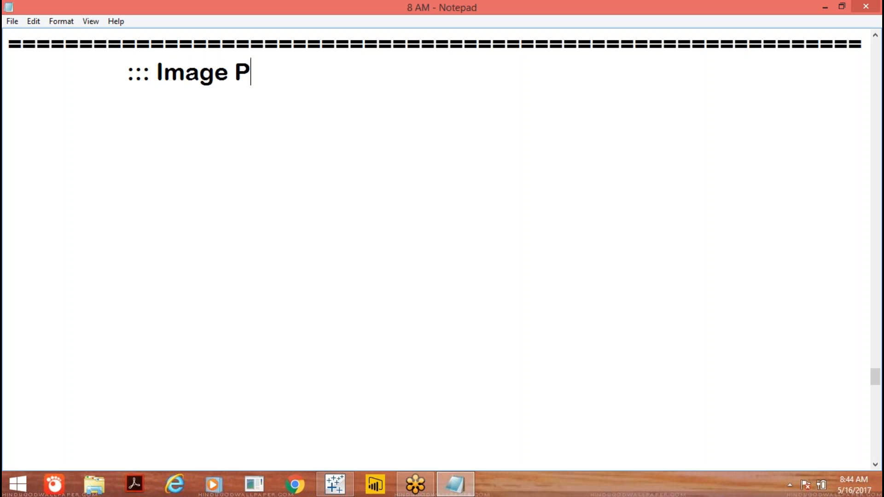
{"action": "type", "text": "roce"}
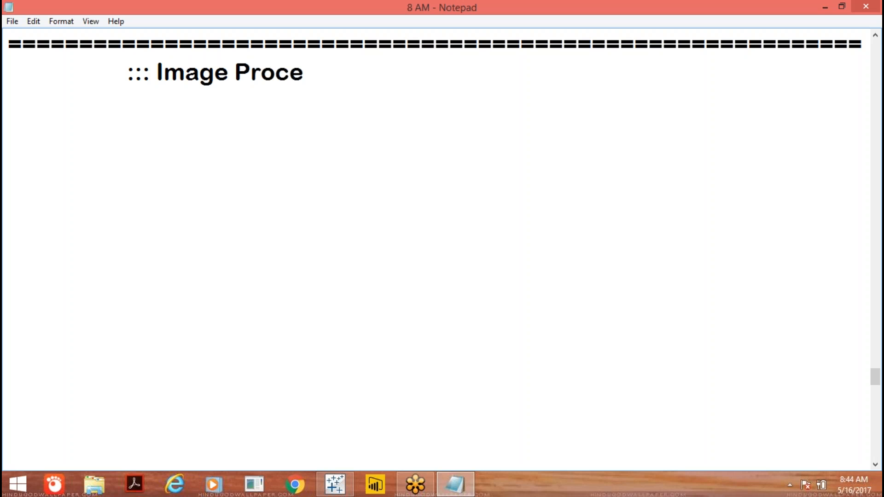
{"action": "type", "text": "ssing "}
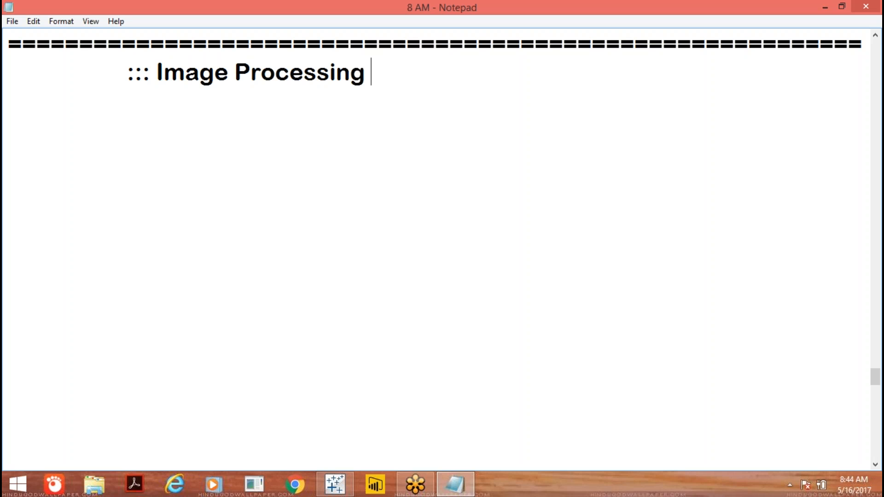
{"action": "type", "text": ":::"}
{"action": "key", "text": "Return"}
{"action": "key", "text": "Return"}
Minimize the open windows and open the Products folder under Documents, My Tableau Repository, Shapes in File Explorer.
{"action": "left_click", "coordinate": [828, 8]}
{"action": "left_click", "coordinate": [825, 7]}
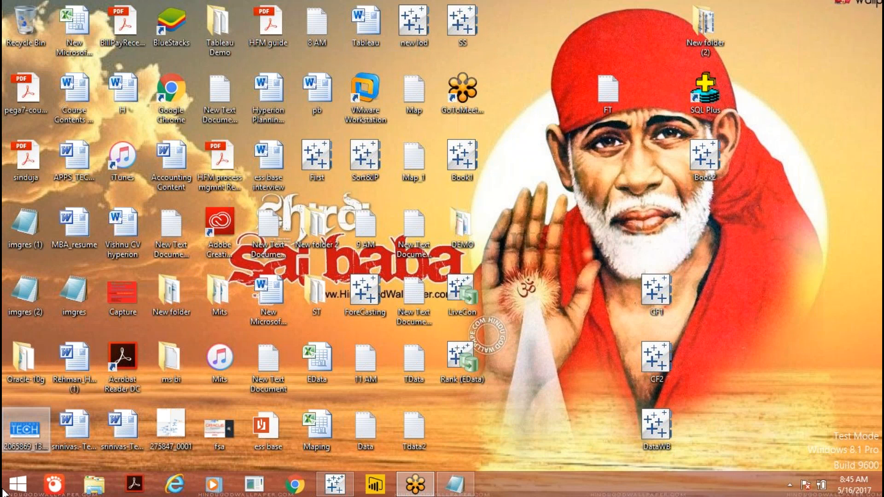
{"action": "left_click", "coordinate": [95, 485]}
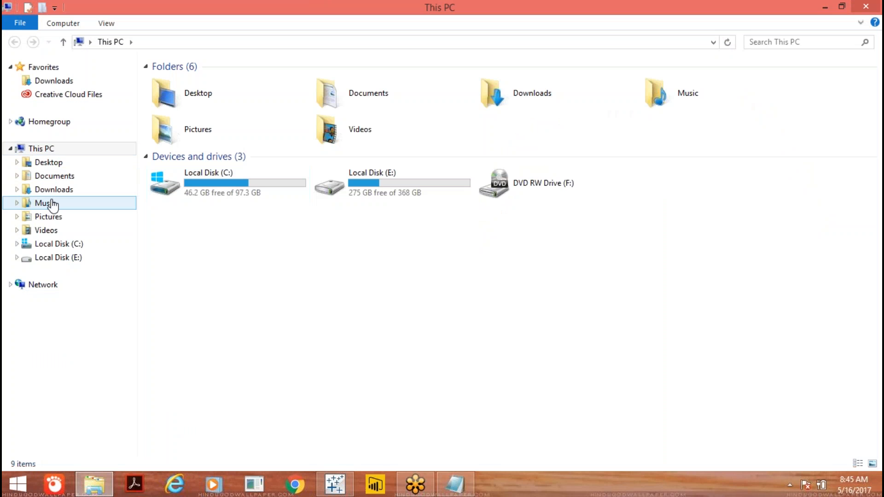
{"action": "left_click", "coordinate": [68, 178]}
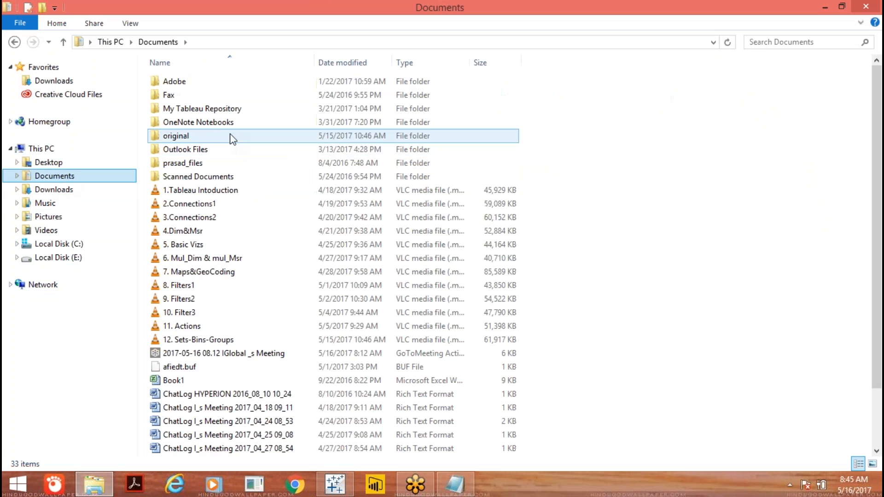
{"action": "left_click", "coordinate": [218, 108]}
{"action": "double_click", "coordinate": [218, 109]}
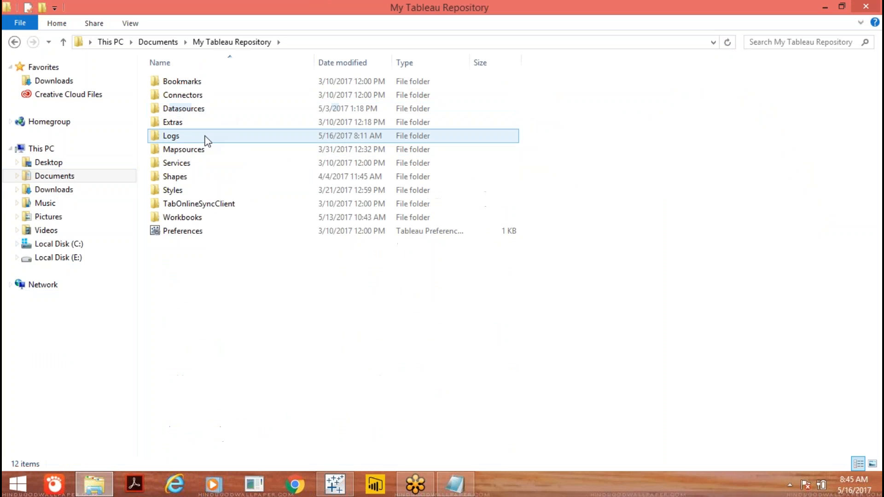
{"action": "double_click", "coordinate": [184, 179]}
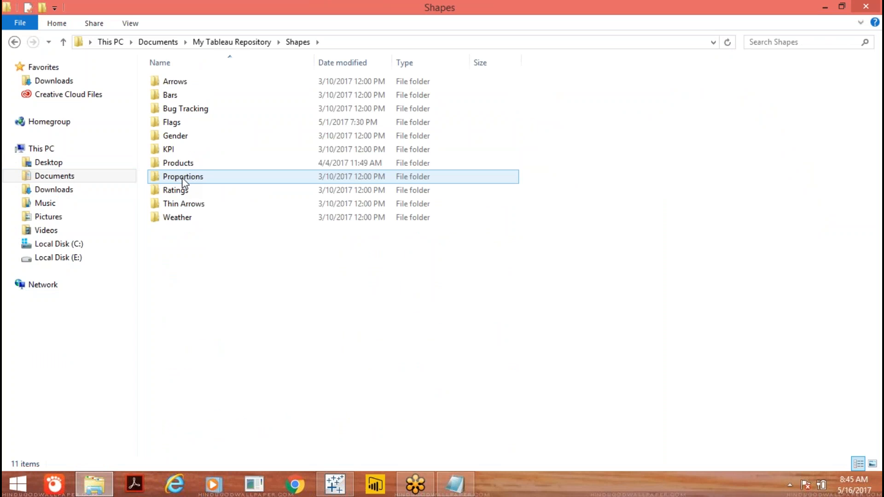
{"action": "double_click", "coordinate": [211, 167]}
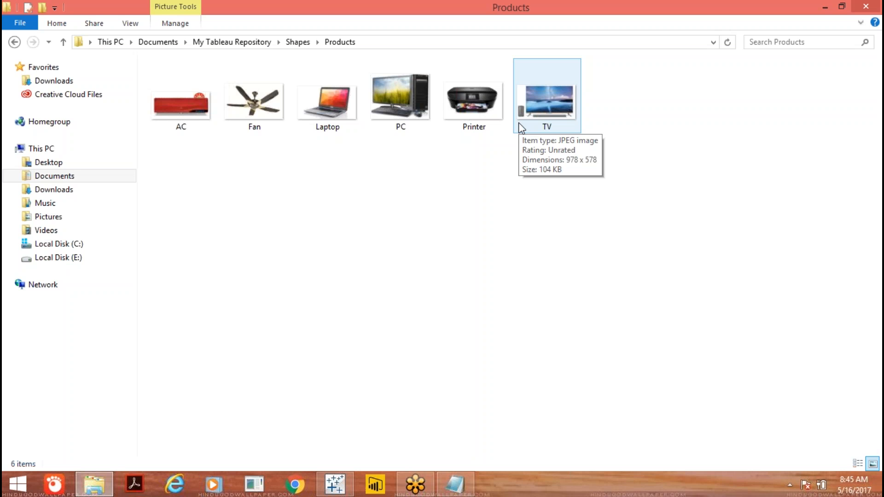
Return to the Notepad notes and write "Download required images" under the Image Processing heading.
{"action": "left_click", "coordinate": [455, 484]}
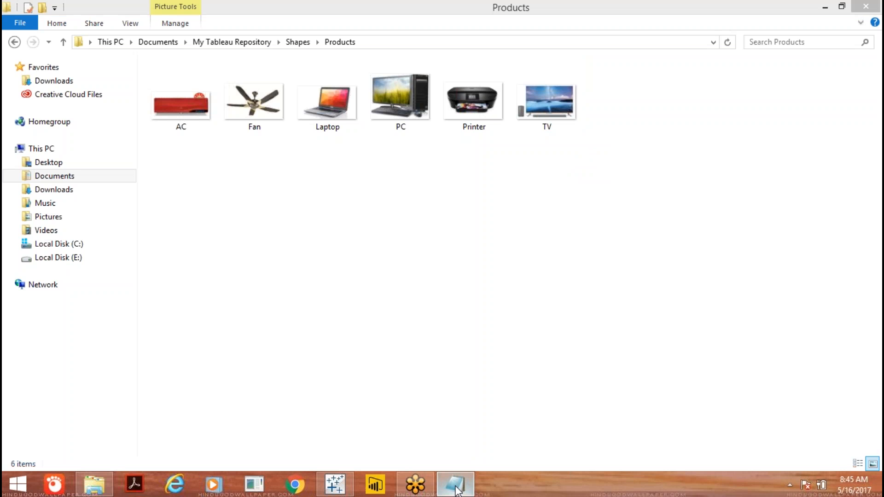
{"action": "left_click", "coordinate": [107, 111]}
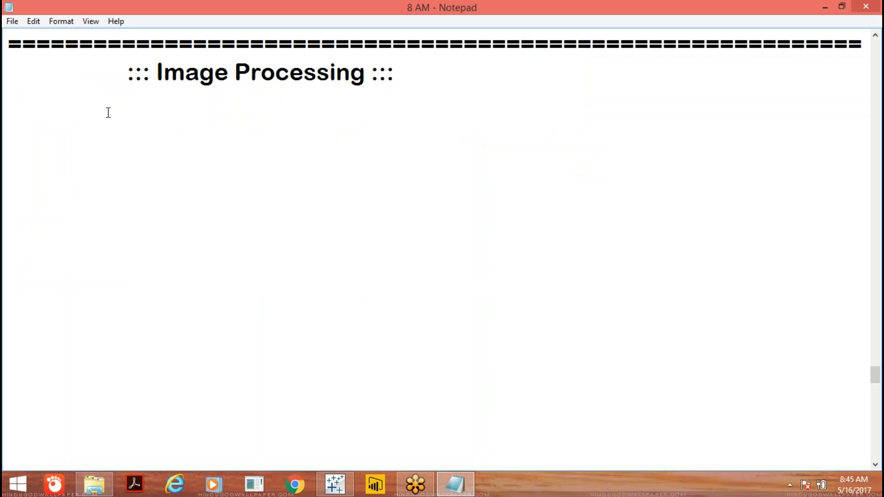
{"action": "type", "text": "Dowl"}
{"action": "key", "text": "BackSpace"}
{"action": "type", "text": "nload"}
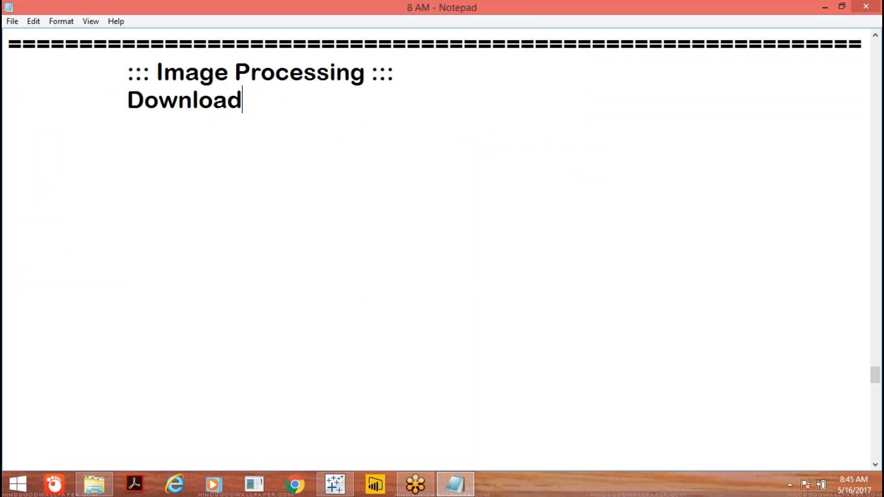
{"action": "type", "text": " required ima"}
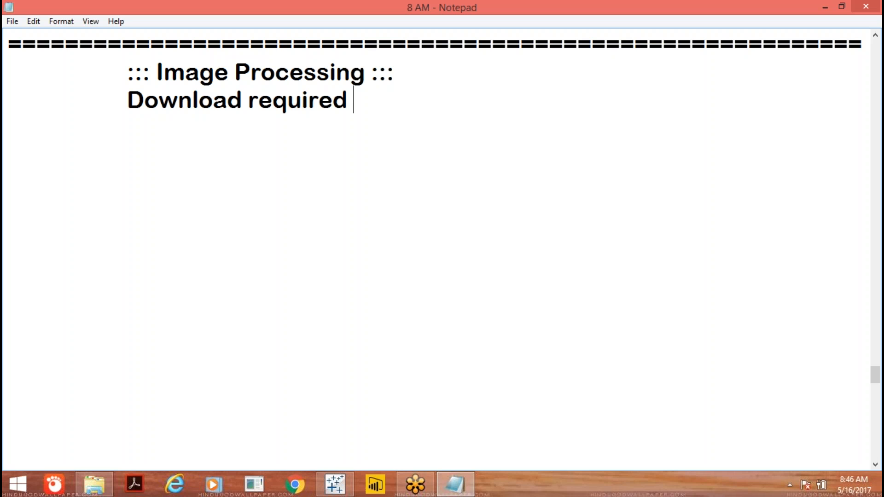
{"action": "type", "text": "ges"}
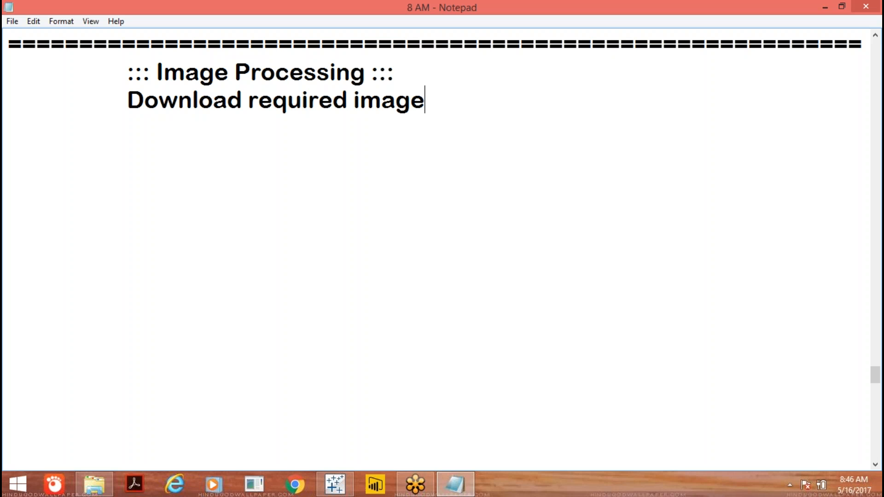
Add the line "Save them in a folder" beneath "Download required images" in the notes.
{"action": "key", "text": "Return"}
{"action": "key", "text": "Tab"}
{"action": "type", "text": "Mae"}
{"action": "key", "text": "BackSpace"}
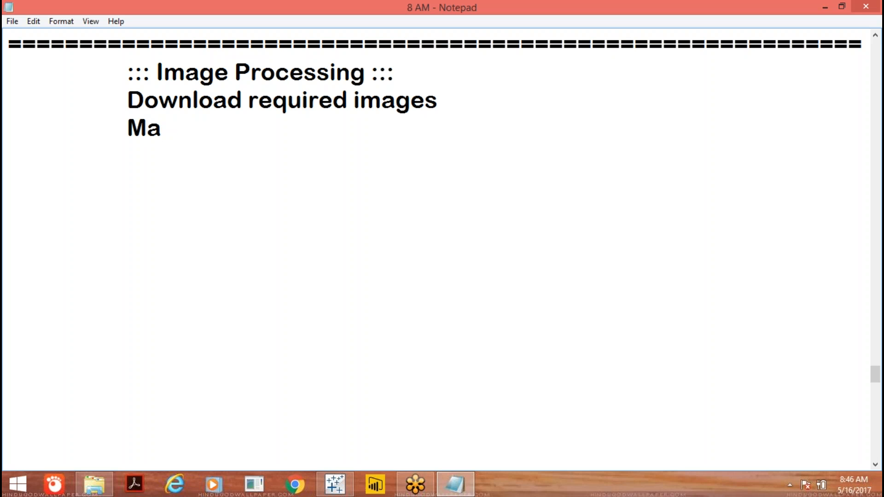
{"action": "key", "text": "BackSpace"}
{"action": "key", "text": "BackSpace"}
{"action": "type", "text": "Save th"}
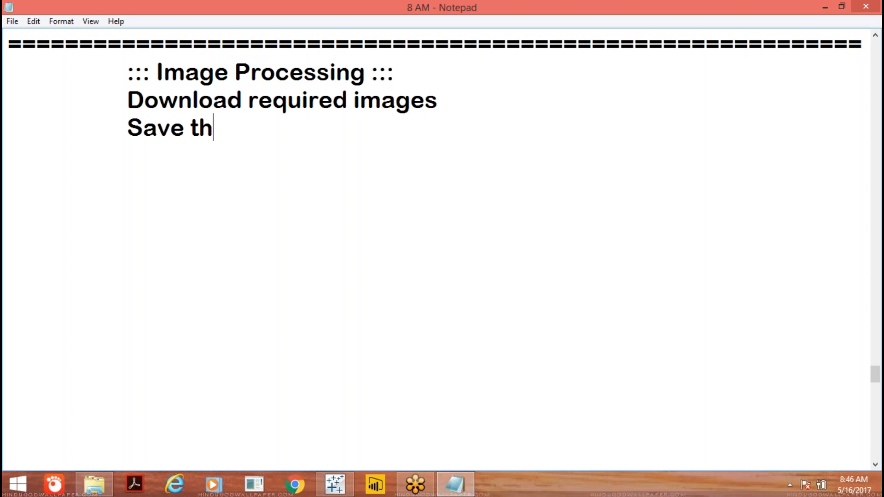
{"action": "type", "text": "em i  "}
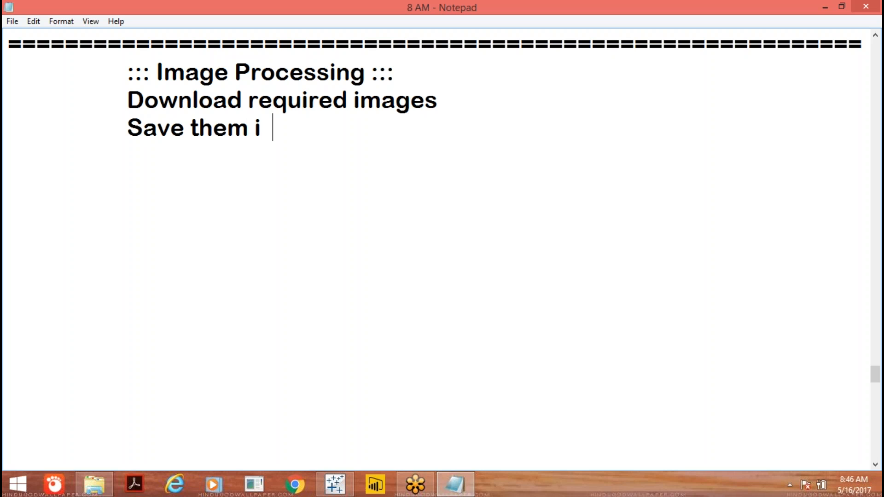
{"action": "type", "text": "a="}
{"action": "key", "text": "BackSpace"}
{"action": "key", "text": "BackSpace"}
{"action": "key", "text": "BackSpace"}
{"action": "type", "text": "n a folder"}
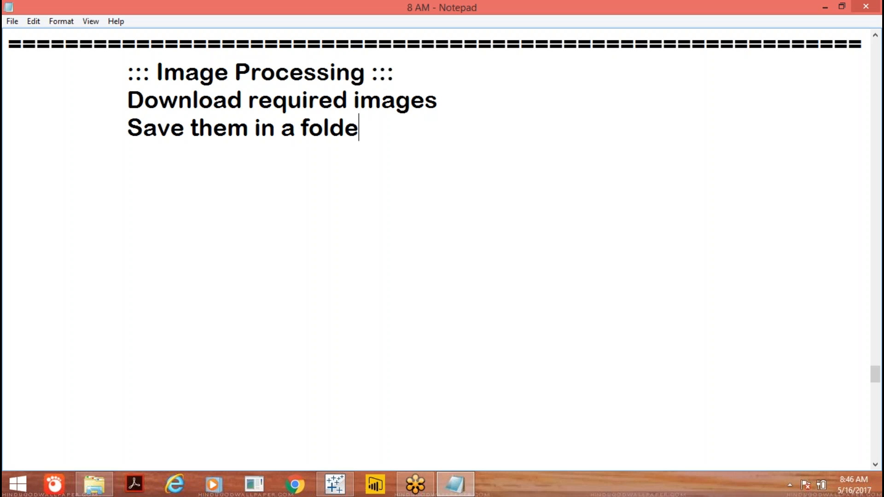
Add the line "Save that folder in Shapes folder of Mytableaurepository." under the previous note.
{"action": "key", "text": "Return"}
{"action": "type", "text": "Save t"}
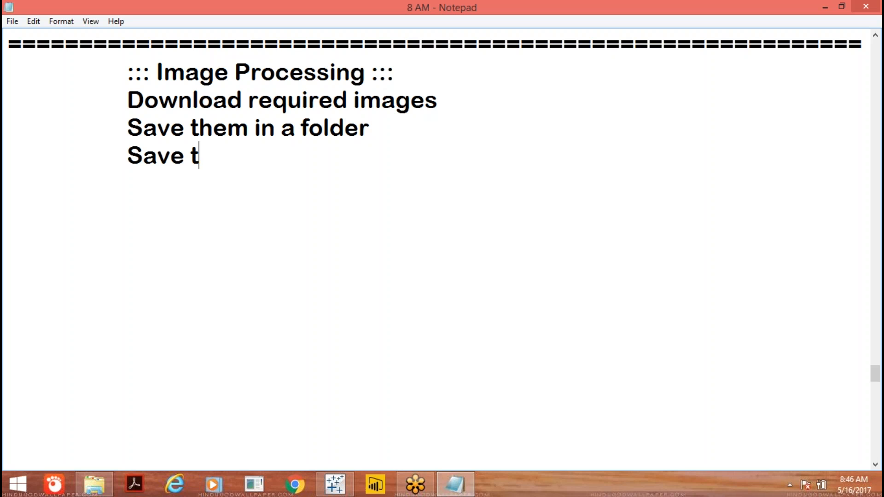
{"action": "type", "text": "hat folder"}
{"action": "key", "text": "BackSpace"}
{"action": "type", "text": "r in "}
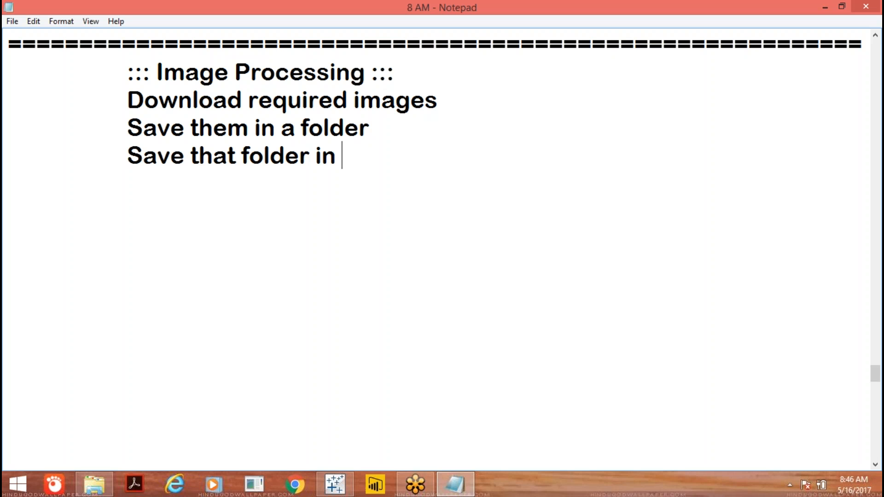
{"action": "type", "text": "Sh"}
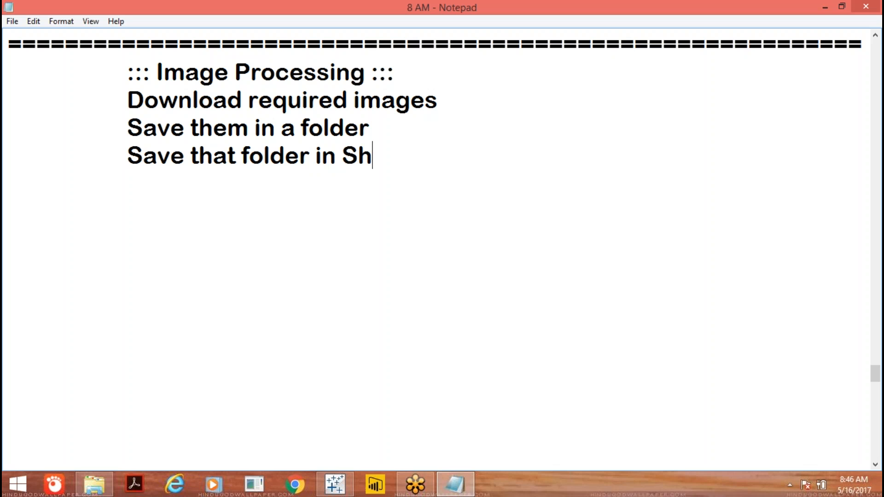
{"action": "type", "text": "apes"}
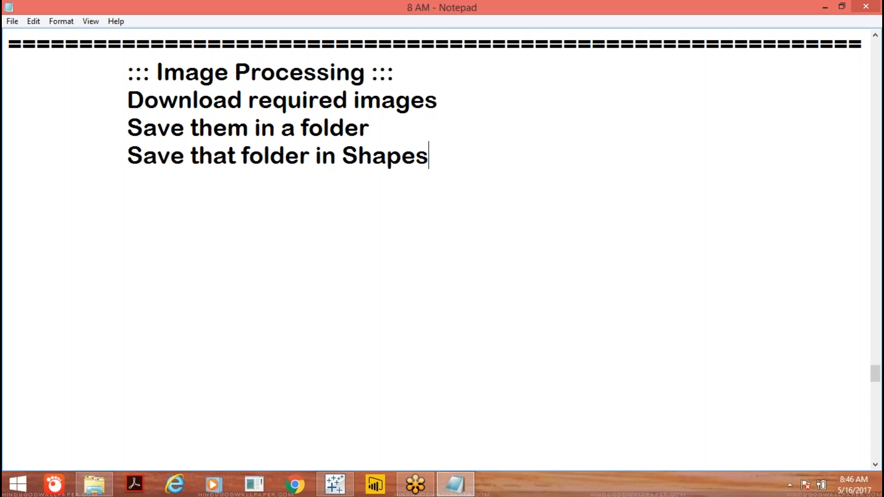
{"action": "type", "text": " folder "}
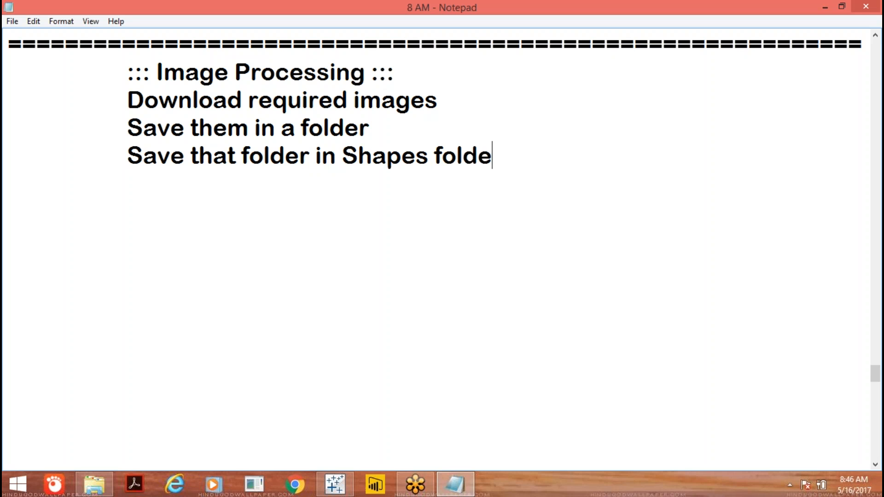
{"action": "type", "text": "of My"}
{"action": "key", "text": "BackSpace"}
{"action": "type", "text": "tableau"}
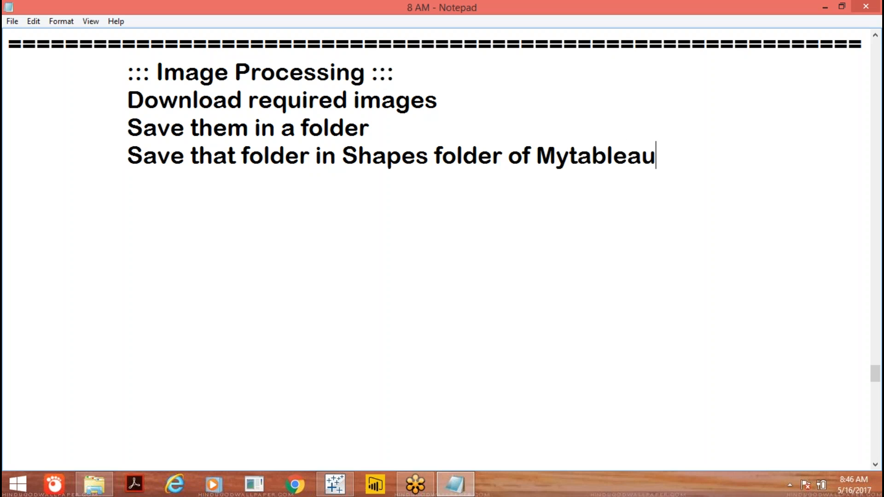
{"action": "type", "text": "repository"}
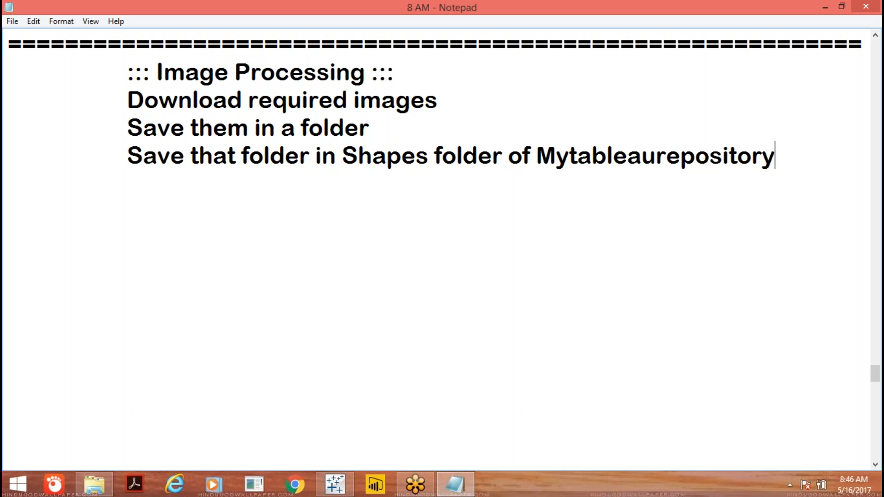
{"action": "type", "text": "."}
Switch to File Explorer, go up to the Shapes folder to view the Products folder's details, and minimize the windows to the desktop.
{"action": "left_click", "coordinate": [101, 488]}
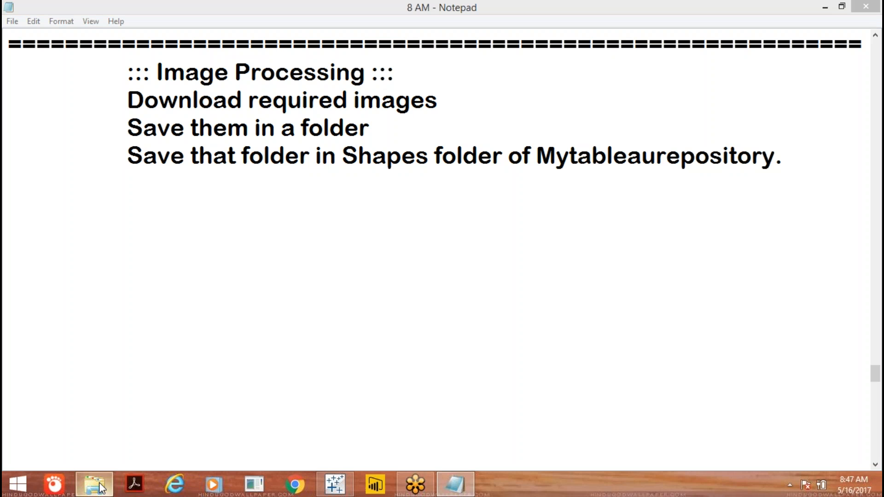
{"action": "left_click", "coordinate": [14, 42]}
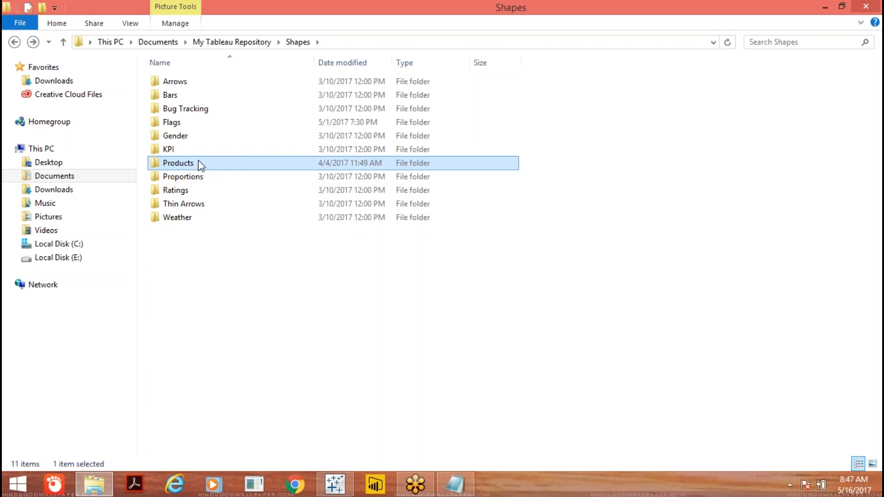
{"action": "mouse_move", "coordinate": [202, 166]}
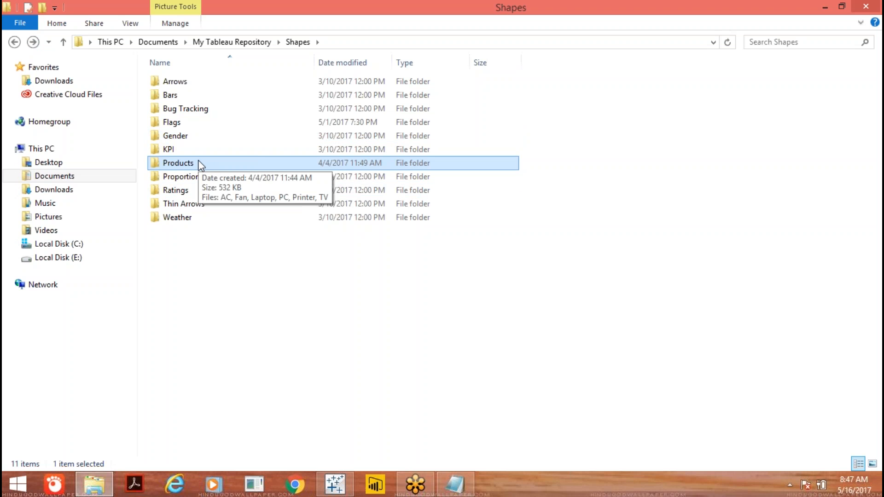
{"action": "left_click", "coordinate": [825, 9]}
{"action": "left_click", "coordinate": [824, 7]}
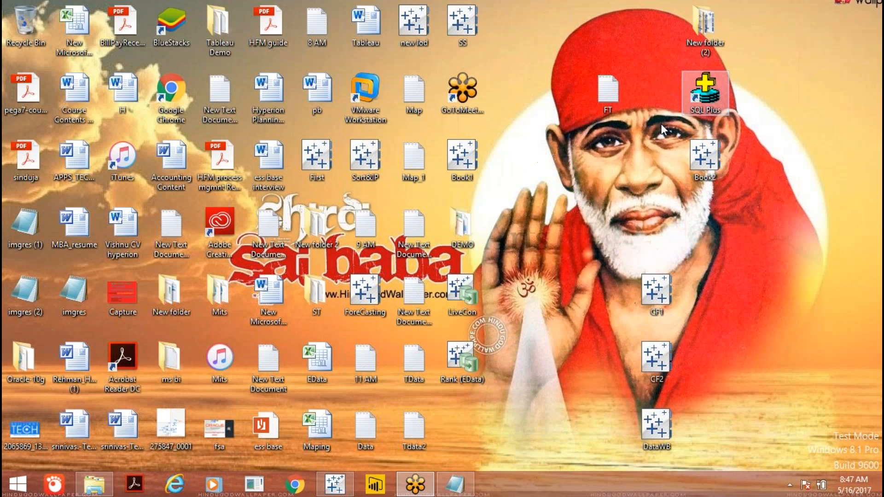
Open the EData workbook from the desktop in Excel, maximize it and go to Sheet1 with the product sales list.
{"action": "double_click", "coordinate": [313, 364]}
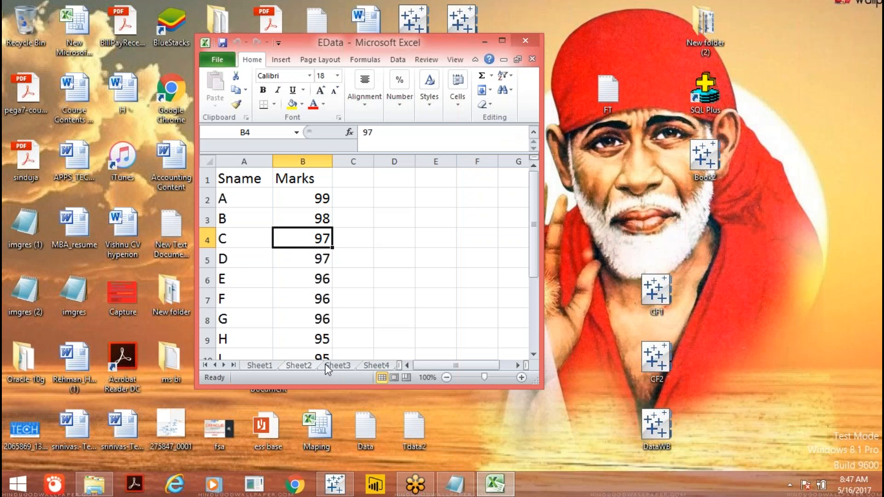
{"action": "left_click", "coordinate": [500, 42]}
{"action": "left_click", "coordinate": [261, 453]}
{"action": "left_click", "coordinate": [223, 453]}
{"action": "left_click", "coordinate": [192, 452]}
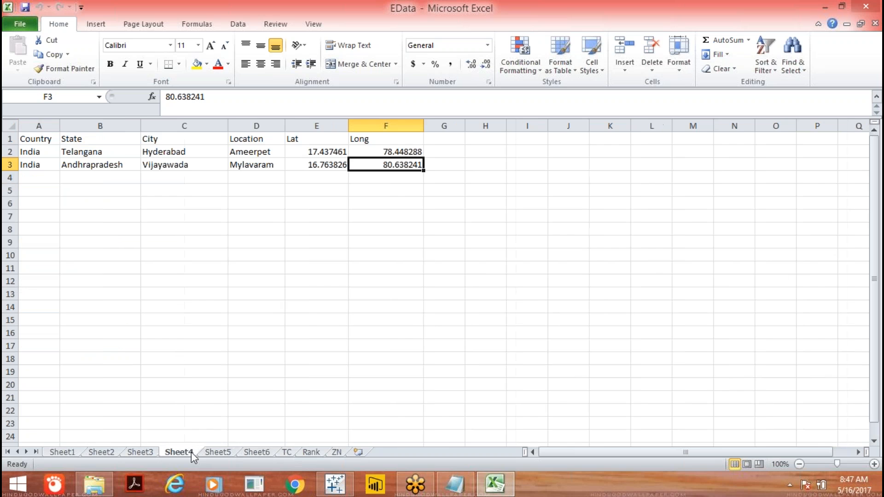
{"action": "left_click", "coordinate": [146, 453]}
{"action": "left_click", "coordinate": [109, 453]}
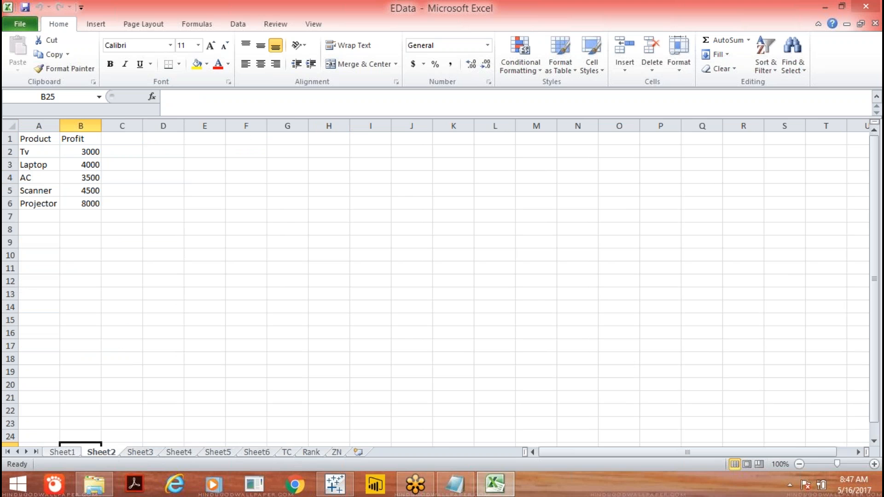
{"action": "left_click", "coordinate": [62, 455]}
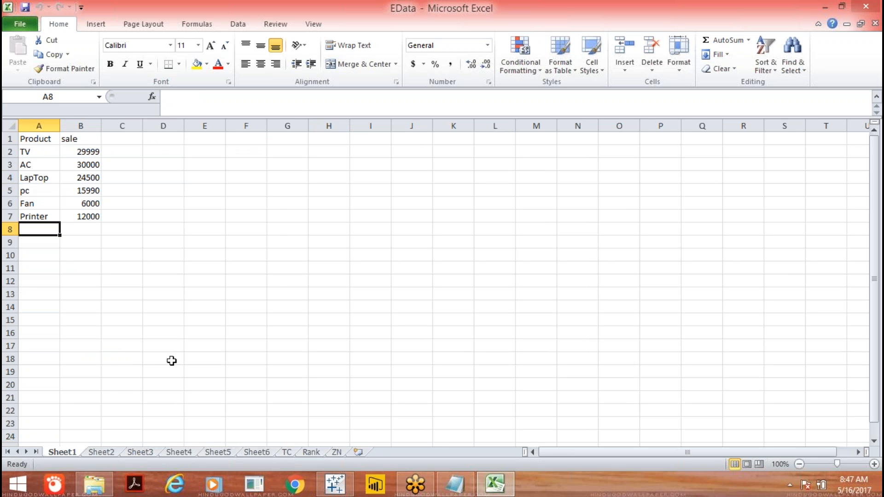
Open the Products image folder in File Explorer, compare its image names with the product list in Sheet1, and close the folder.
{"action": "left_click", "coordinate": [93, 484]}
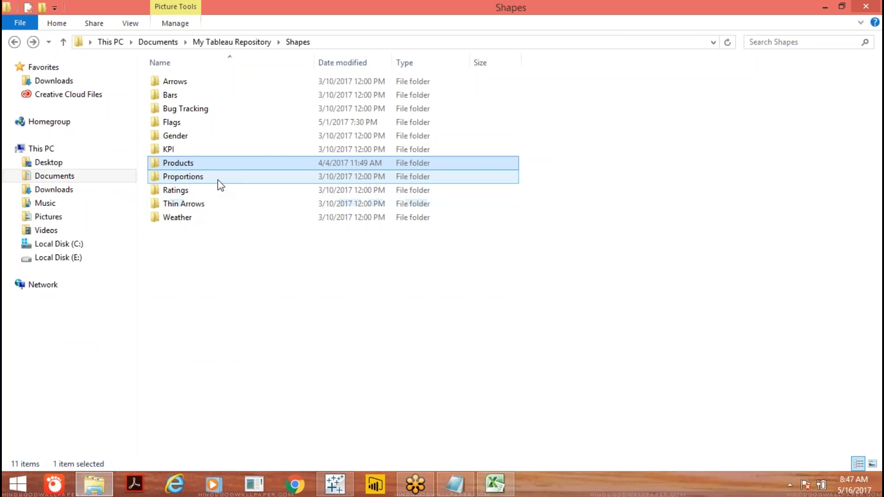
{"action": "double_click", "coordinate": [256, 165]}
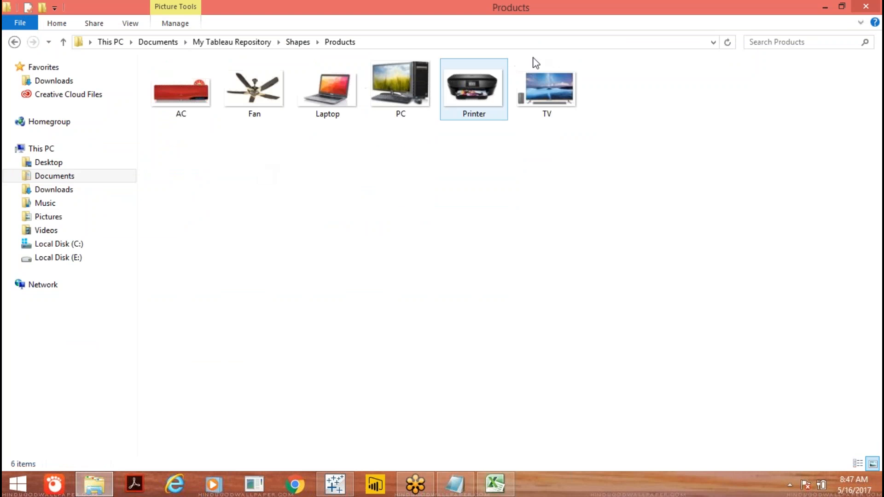
{"action": "left_click", "coordinate": [843, 7]}
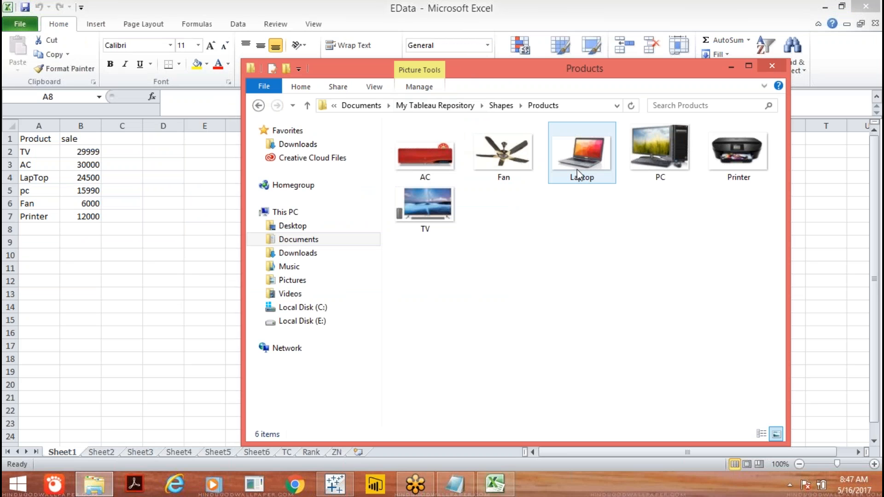
{"action": "left_click_drag", "start_coordinate": [400, 210], "coordinate": [427, 165]}
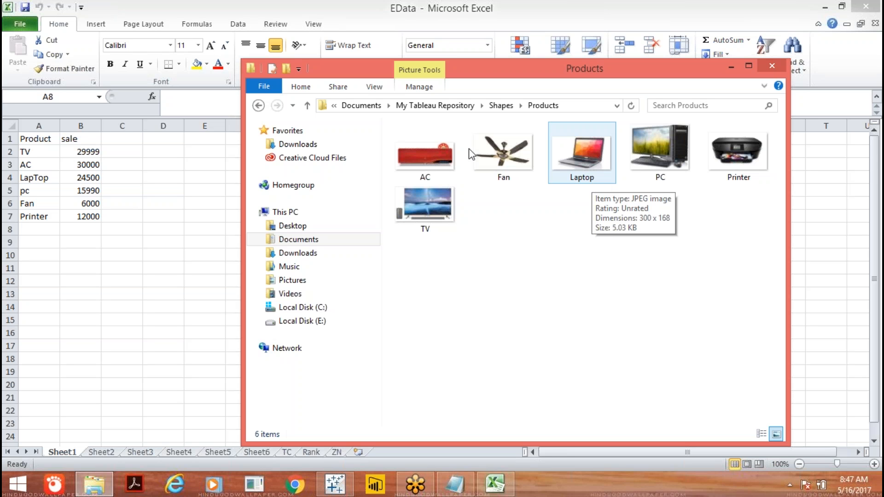
{"action": "left_click", "coordinate": [772, 65]}
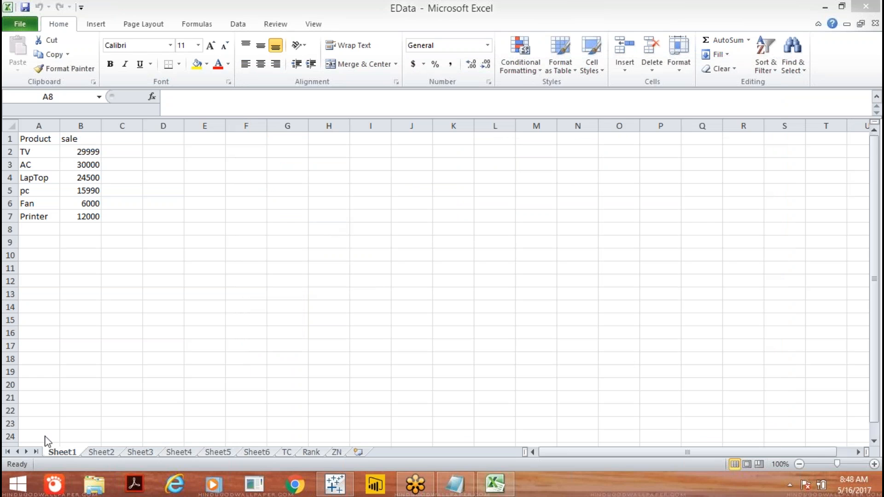
Rename Sheet1 as IP, change the product name in cell A5 to PC, and save and close the workbook.
{"action": "double_click", "coordinate": [61, 452]}
{"action": "type", "text": "IP"}
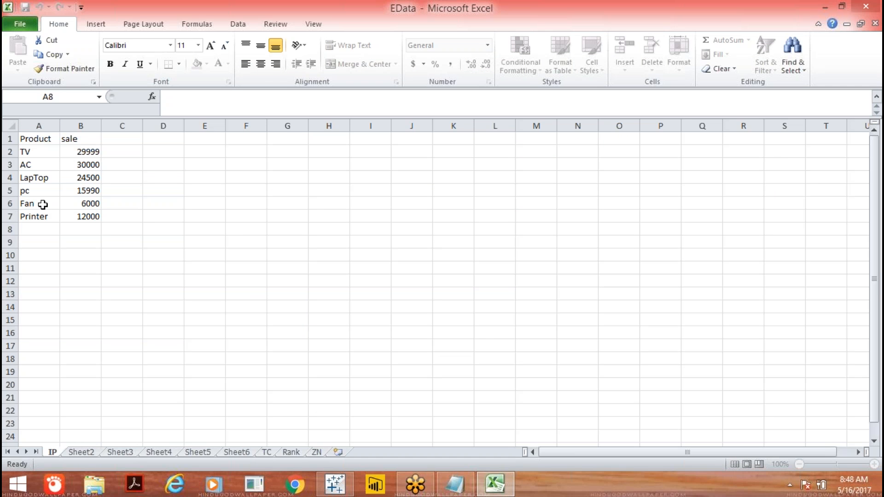
{"action": "left_click", "coordinate": [43, 194]}
{"action": "type", "text": "PC"}
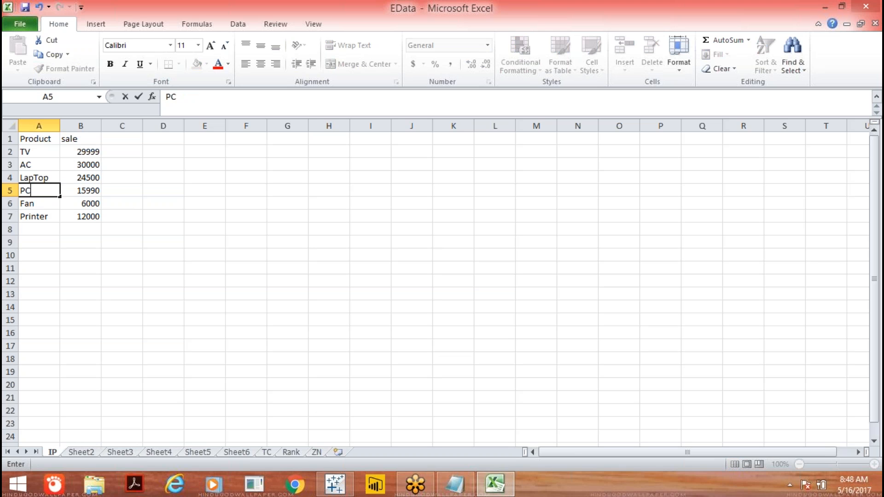
{"action": "left_click", "coordinate": [37, 232]}
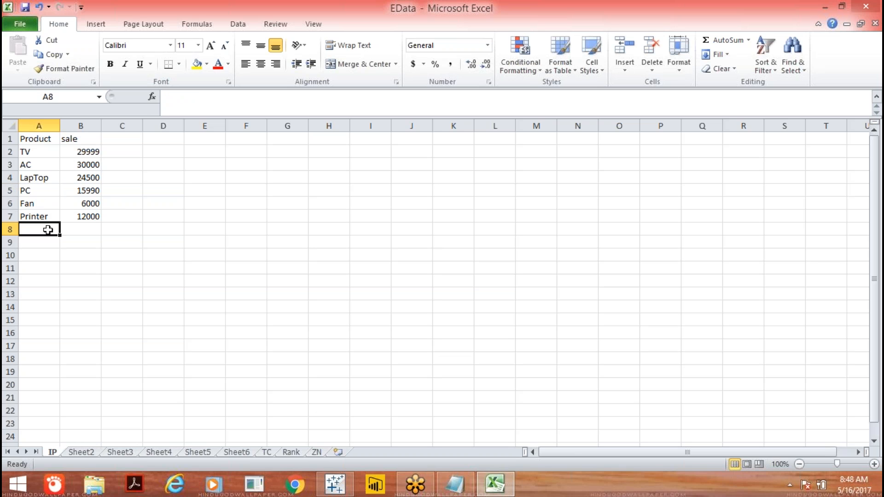
{"action": "left_click", "coordinate": [27, 8]}
{"action": "mouse_move", "coordinate": [864, 6]}
Switch to Tableau, add a new worksheet, and connect to EData.xlsx with its IP sheet as the data source table.
{"action": "left_click", "coordinate": [335, 484]}
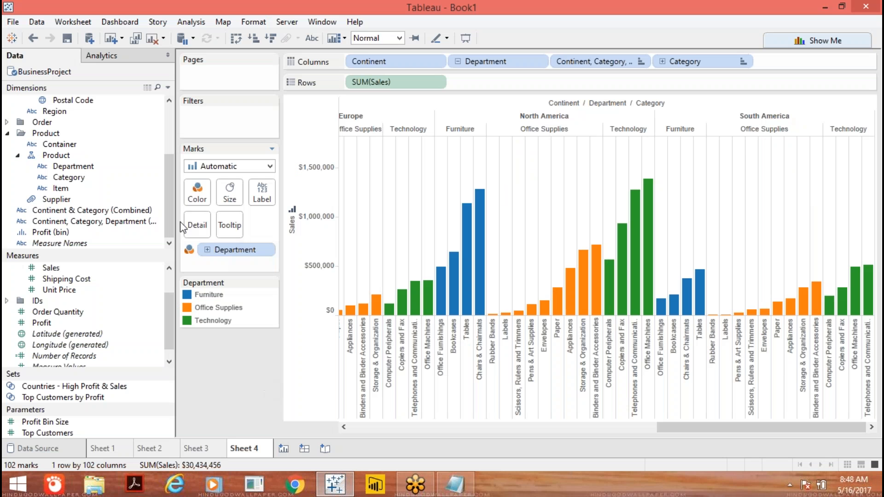
{"action": "left_click", "coordinate": [284, 447]}
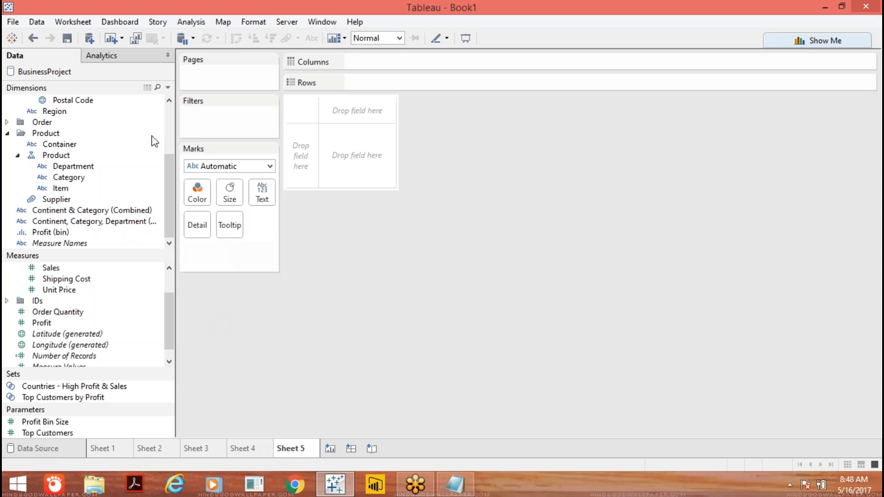
{"action": "left_click", "coordinate": [89, 43]}
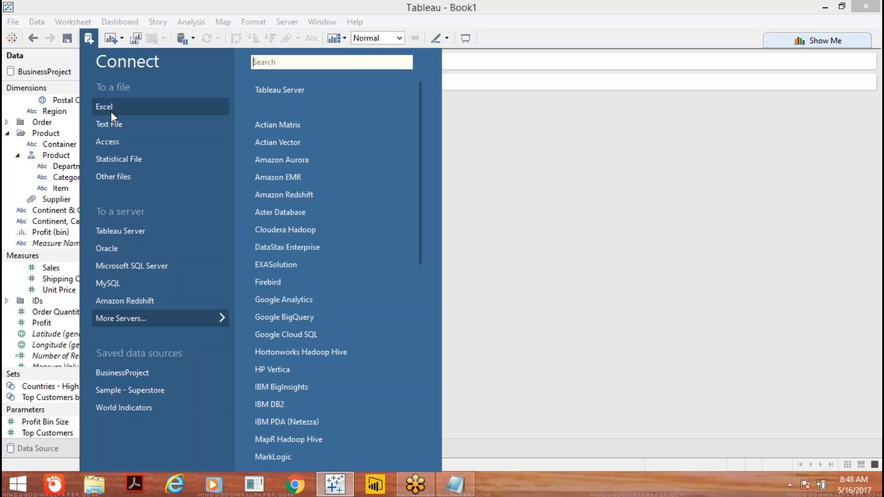
{"action": "left_click", "coordinate": [117, 112]}
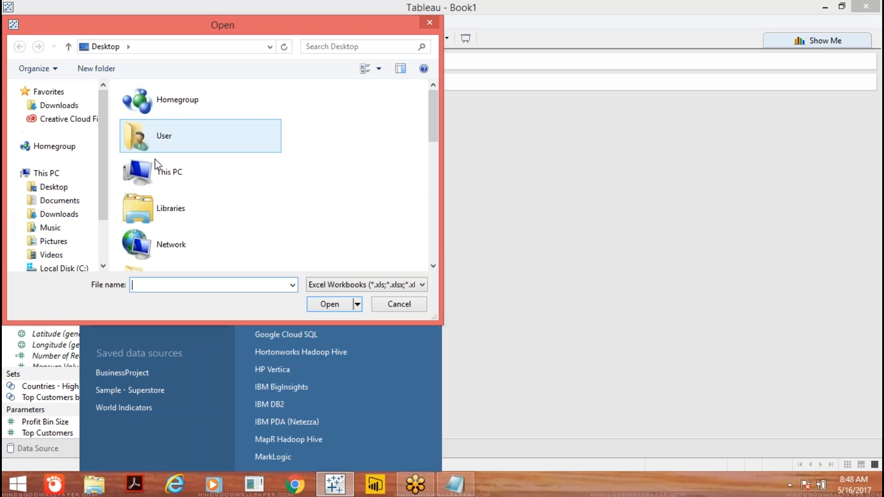
{"action": "type", "text": "ed"}
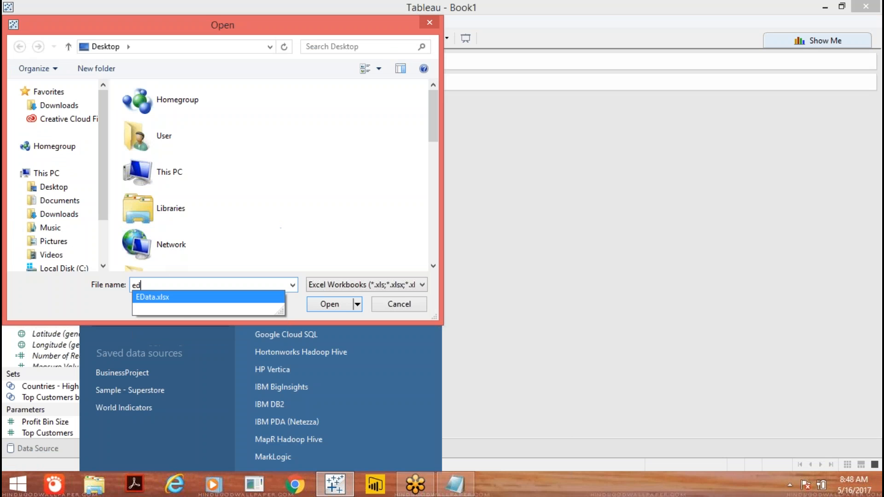
{"action": "left_click", "coordinate": [167, 302]}
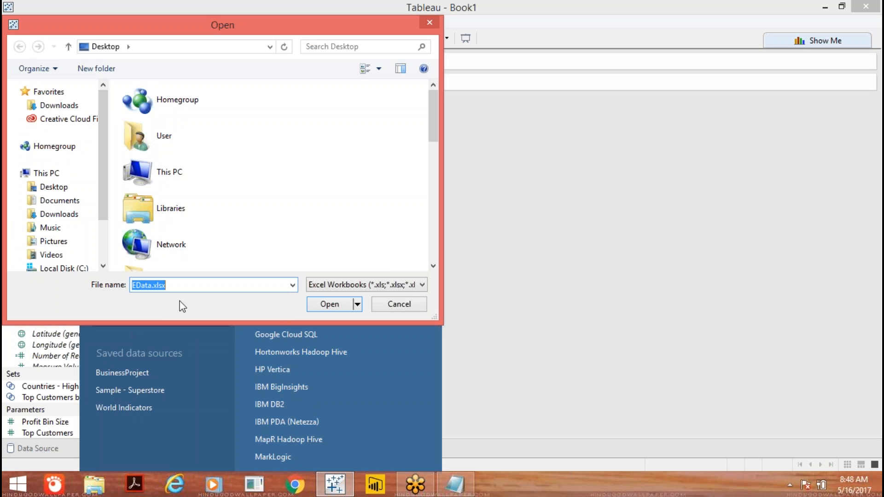
{"action": "left_click", "coordinate": [335, 308]}
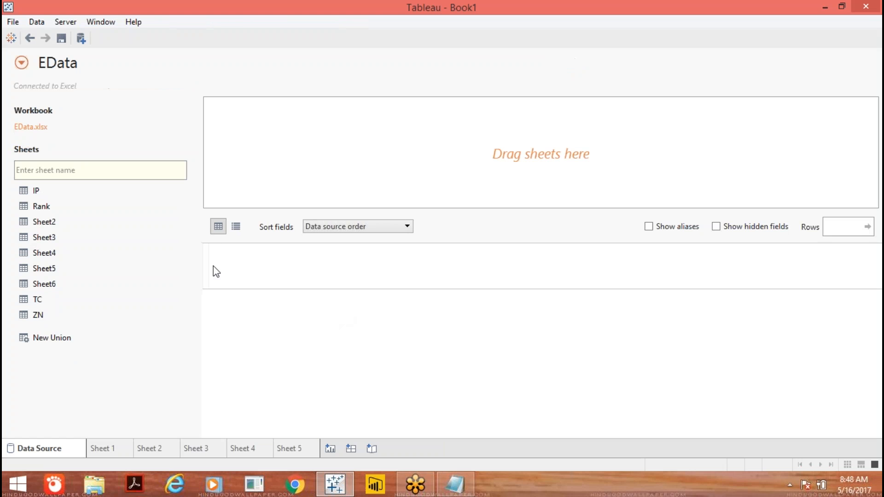
{"action": "left_click_drag", "start_coordinate": [55, 191], "coordinate": [287, 133]}
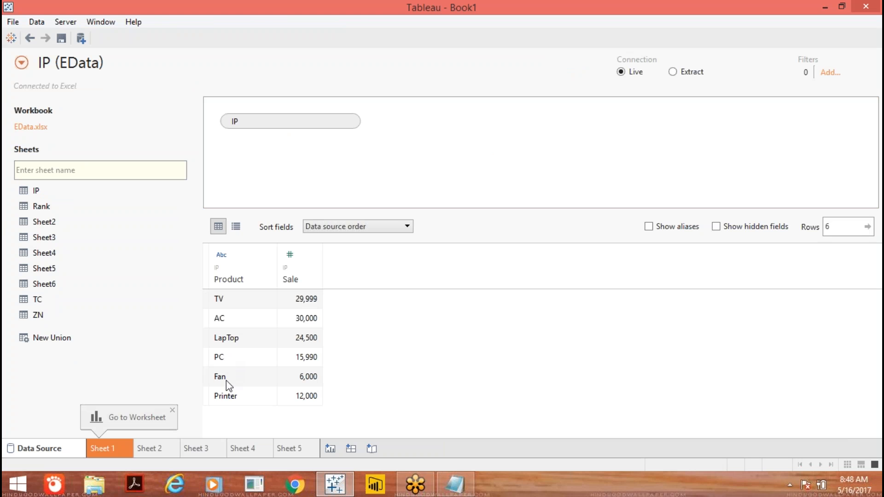
On Sheet 5, list the Product values as rows and show Sale as text for each product.
{"action": "left_click", "coordinate": [298, 450]}
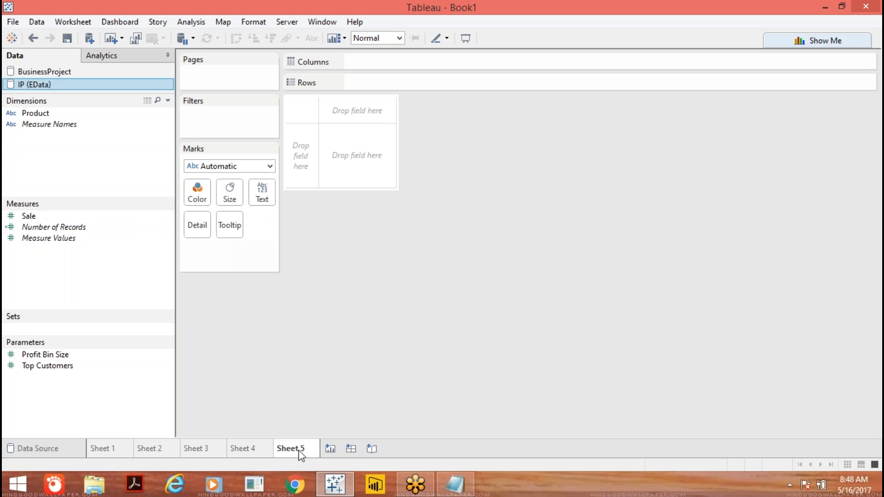
{"action": "left_click_drag", "start_coordinate": [42, 114], "coordinate": [374, 76]}
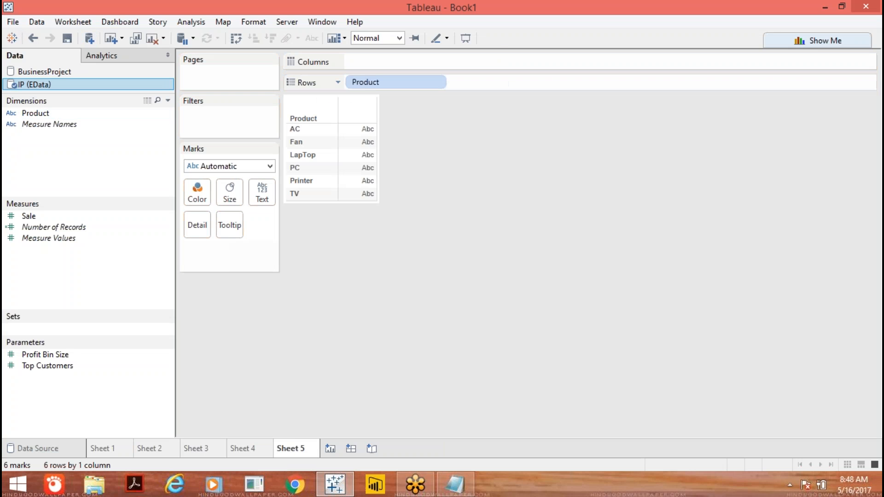
{"action": "left_click_drag", "start_coordinate": [60, 217], "coordinate": [357, 152]}
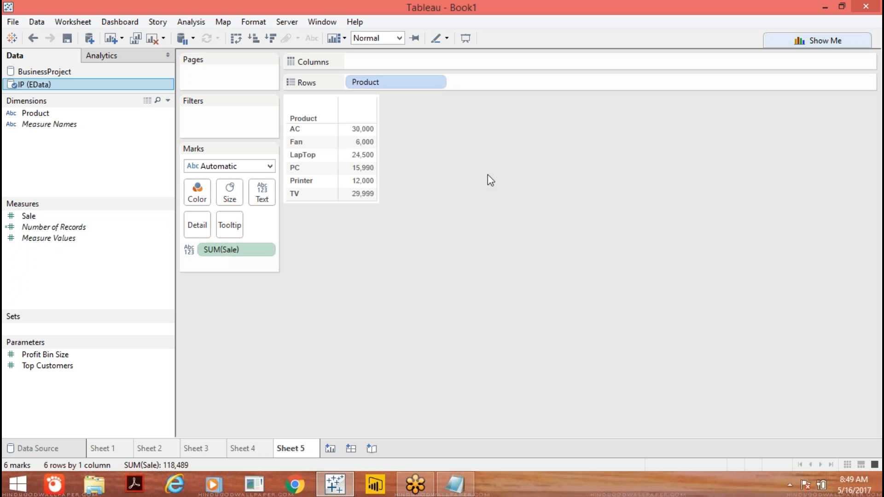
Remove Sale from the view and set the mark type to Shape.
{"action": "left_click_drag", "start_coordinate": [287, 124], "coordinate": [293, 136]}
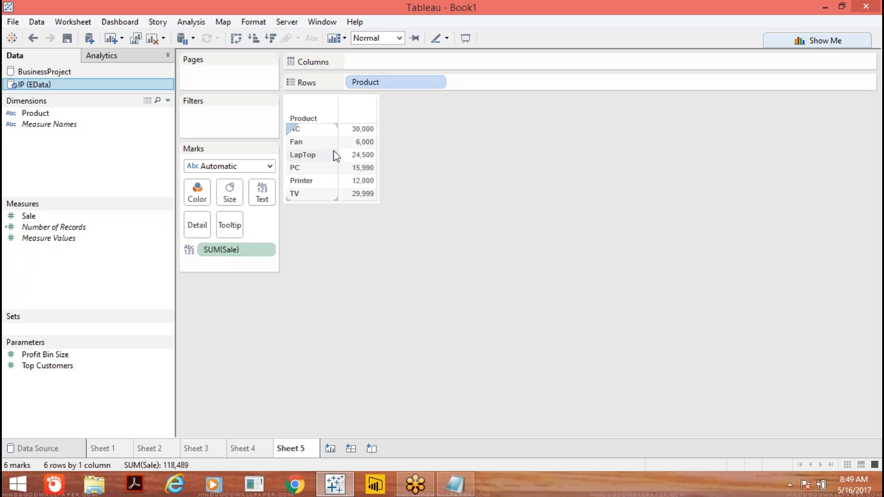
{"action": "left_click_drag", "start_coordinate": [237, 249], "coordinate": [364, 272]}
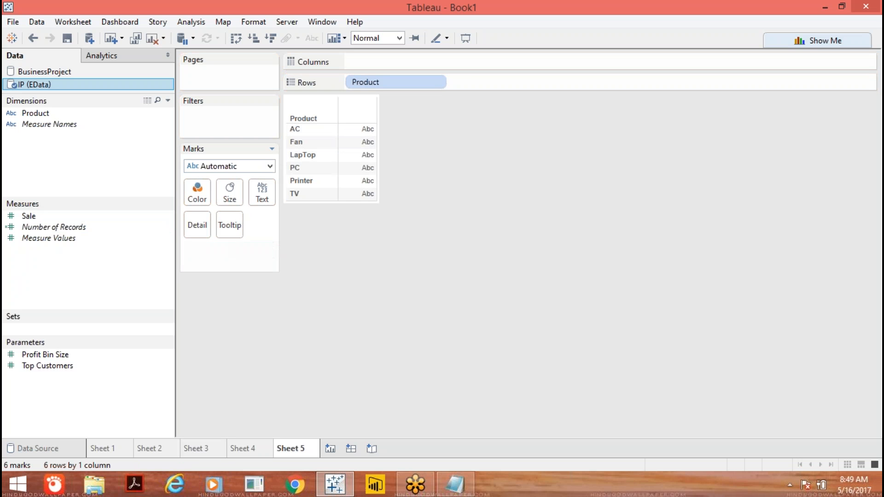
{"action": "left_click", "coordinate": [270, 166]}
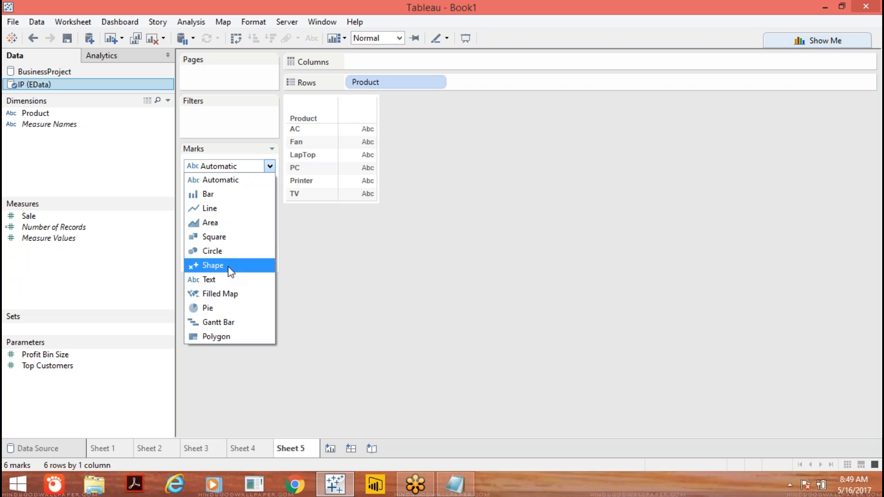
{"action": "left_click", "coordinate": [372, 260]}
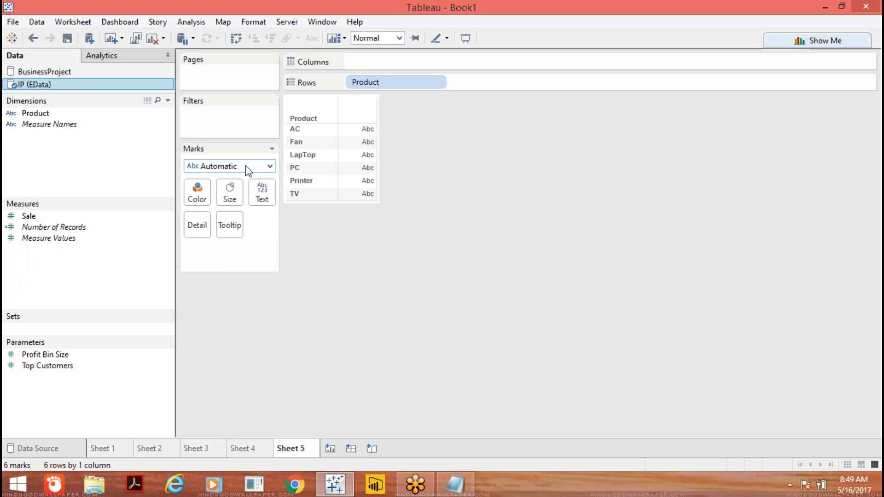
{"action": "left_click", "coordinate": [271, 167]}
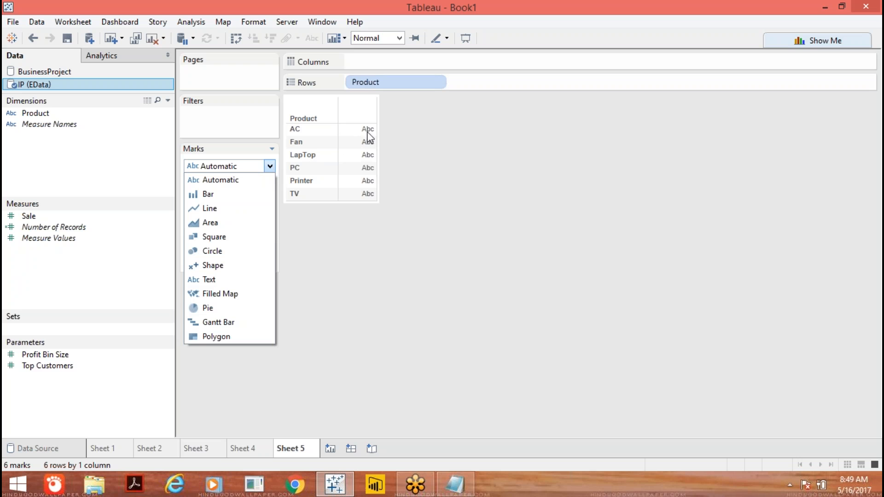
{"action": "left_click", "coordinate": [217, 266]}
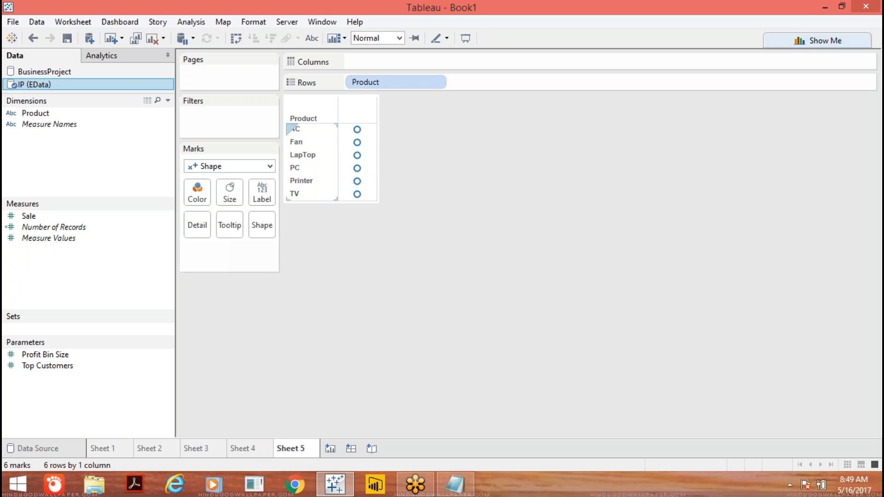
Assign Product to the mark shapes and select the Products palette for editing its shapes.
{"action": "mouse_move", "coordinate": [362, 137]}
{"action": "mouse_move", "coordinate": [362, 188]}
{"action": "left_click_drag", "start_coordinate": [34, 112], "coordinate": [251, 217]}
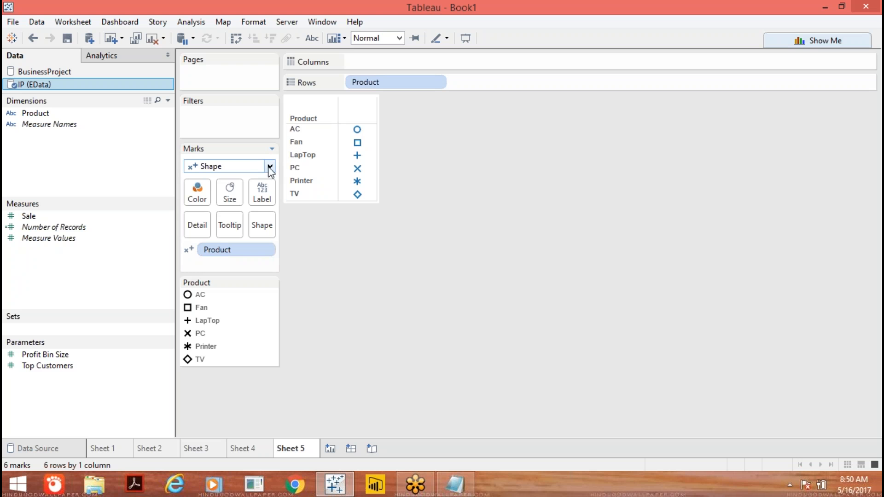
{"action": "left_click", "coordinate": [263, 227]}
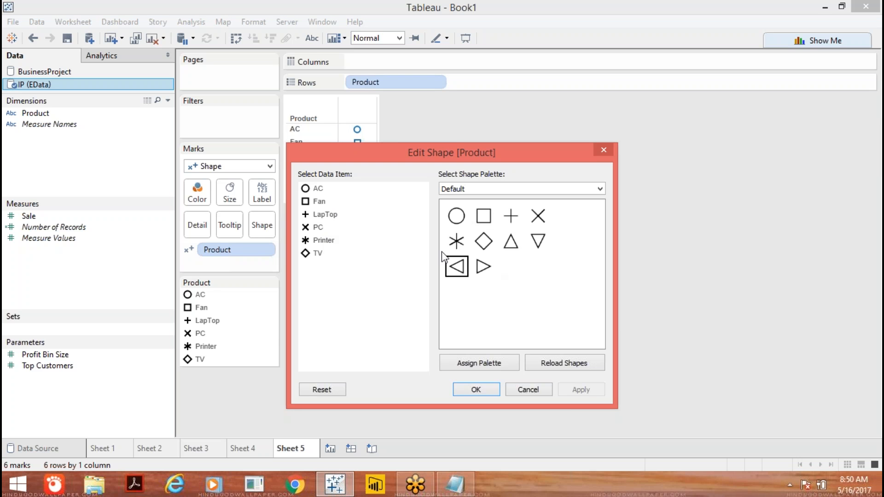
{"action": "left_click", "coordinate": [599, 191]}
{"action": "left_click", "coordinate": [597, 192]}
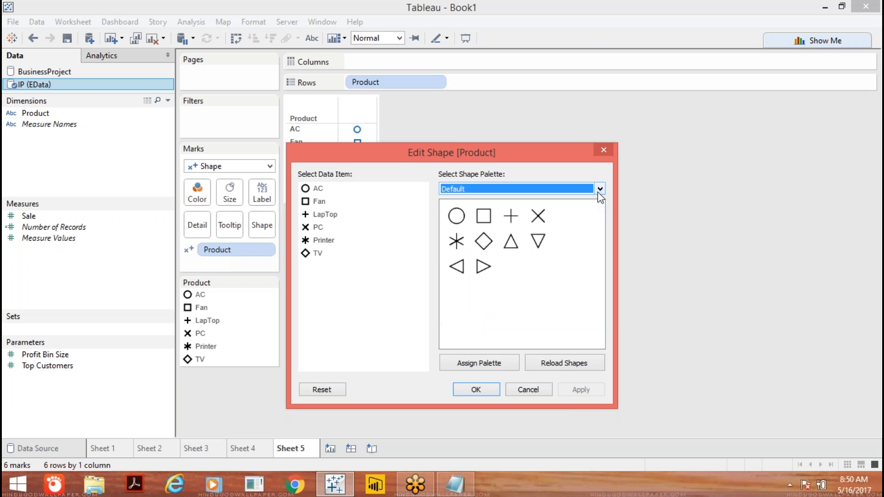
{"action": "left_click", "coordinate": [597, 192]}
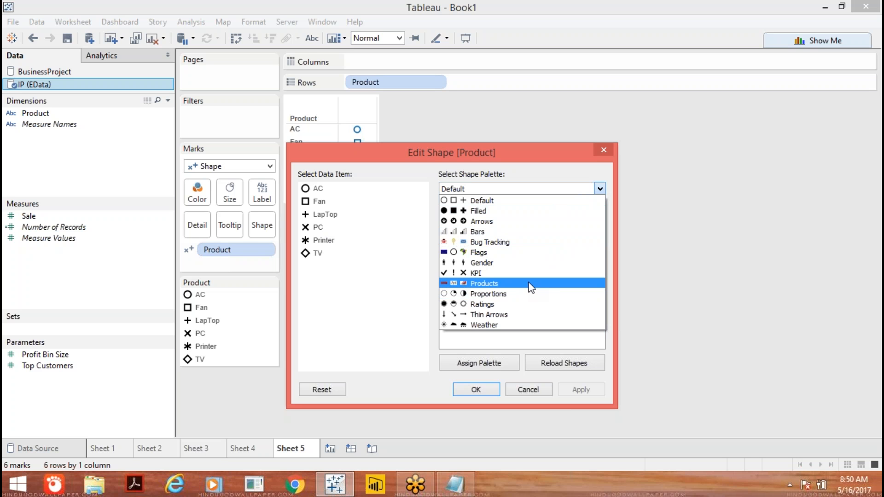
{"action": "left_click", "coordinate": [530, 284]}
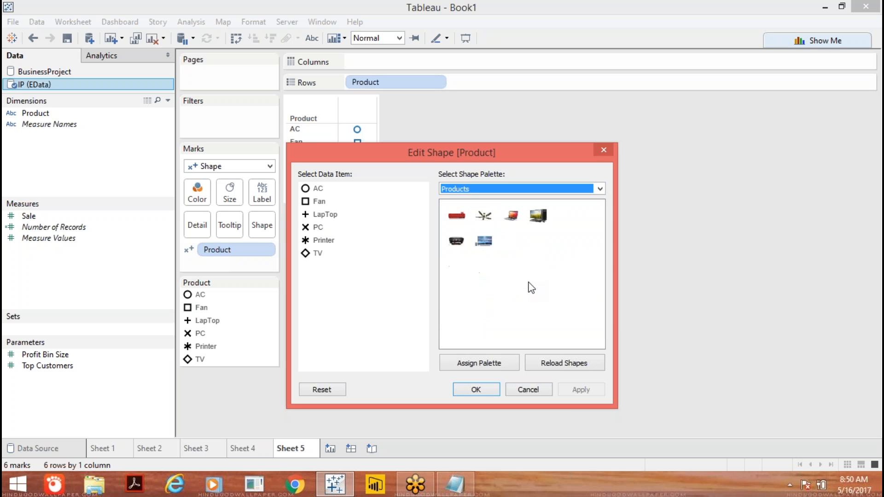
Assign the matching images from the Products palette to AC, Fan and LapTop.
{"action": "left_click_drag", "start_coordinate": [481, 156], "coordinate": [578, 112]}
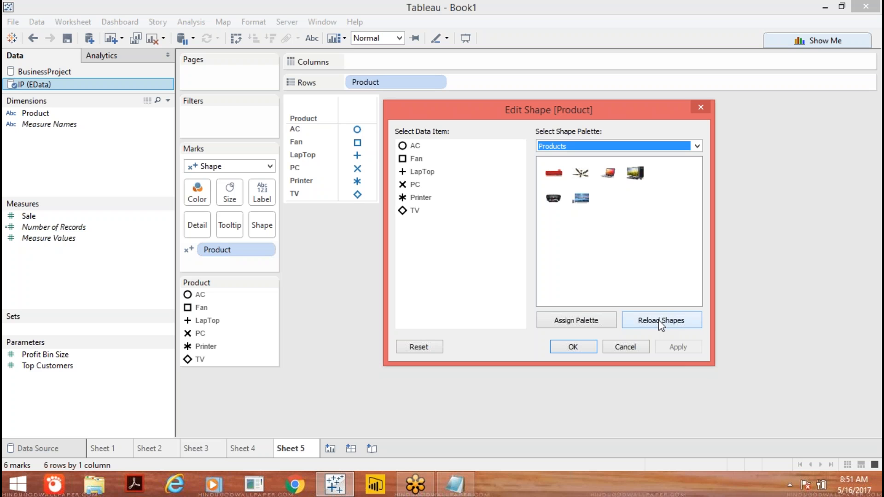
{"action": "left_click", "coordinate": [415, 146]}
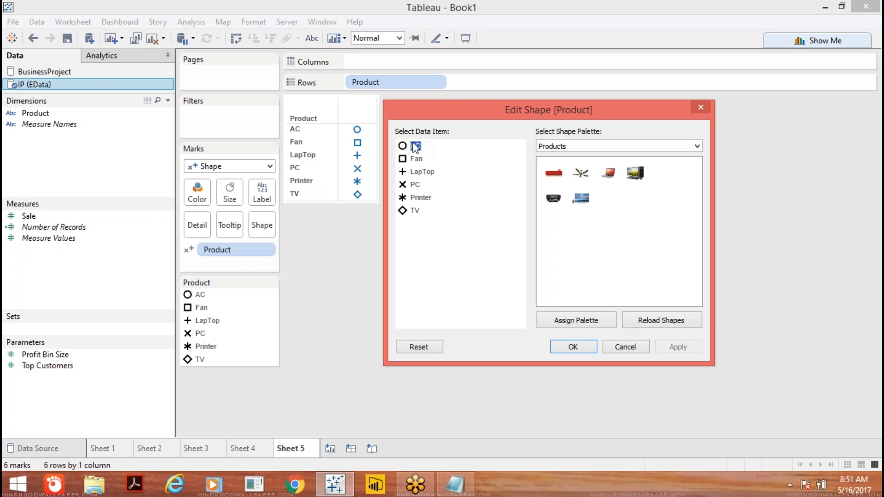
{"action": "left_click", "coordinate": [553, 173]}
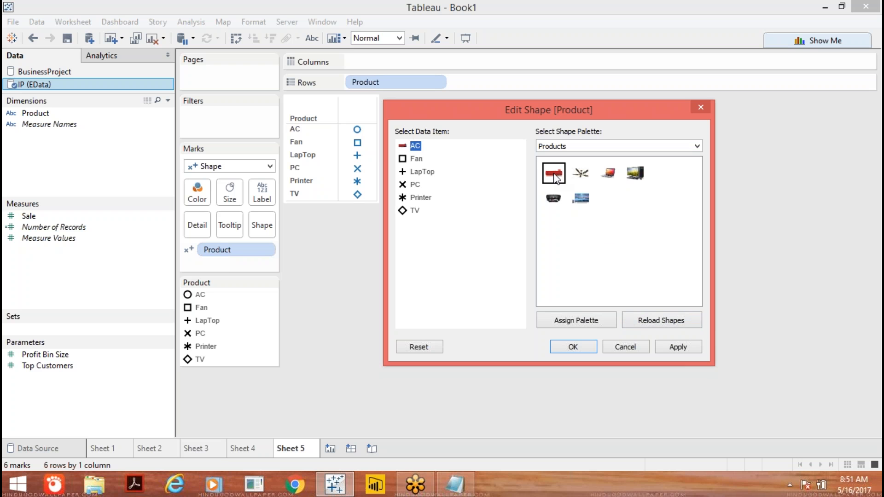
{"action": "left_click", "coordinate": [417, 159]}
{"action": "left_click", "coordinate": [580, 179]}
{"action": "left_click", "coordinate": [423, 176]}
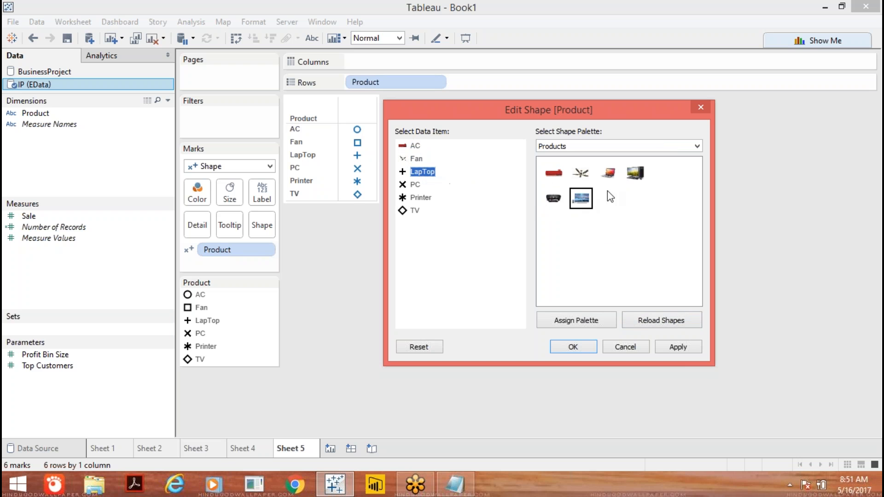
{"action": "left_click", "coordinate": [607, 174]}
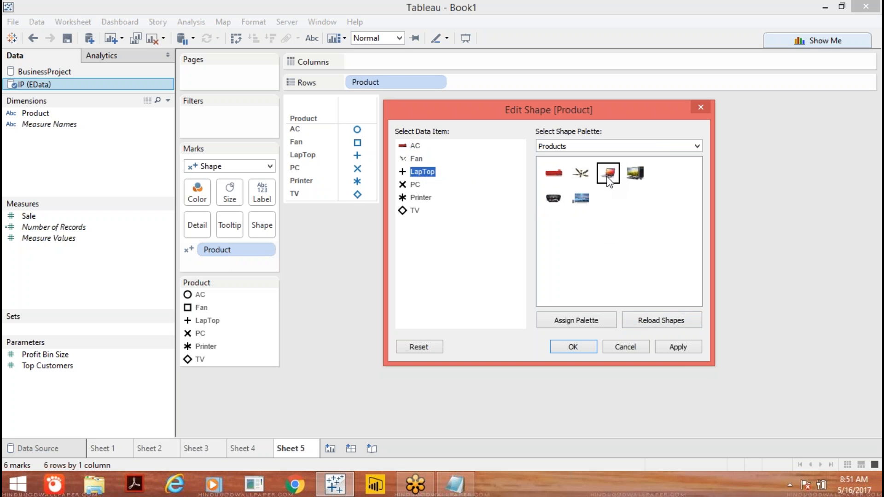
Assign the matching images to PC, Printer and TV, and apply the shape assignments to the view.
{"action": "left_click", "coordinate": [405, 185]}
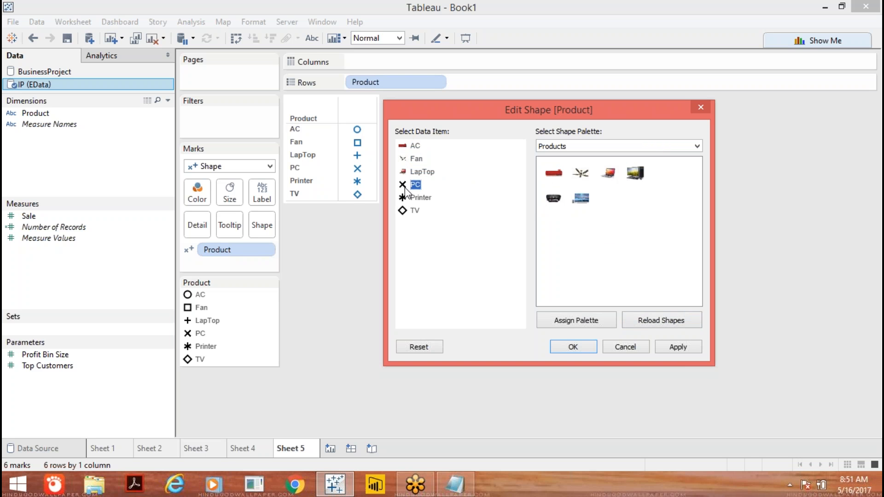
{"action": "left_click", "coordinate": [636, 174]}
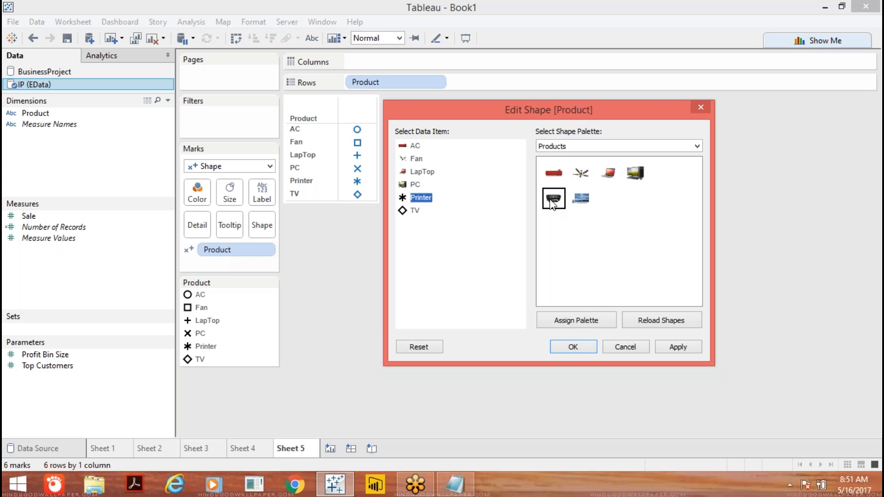
{"action": "left_click", "coordinate": [553, 198]}
{"action": "left_click", "coordinate": [426, 213]}
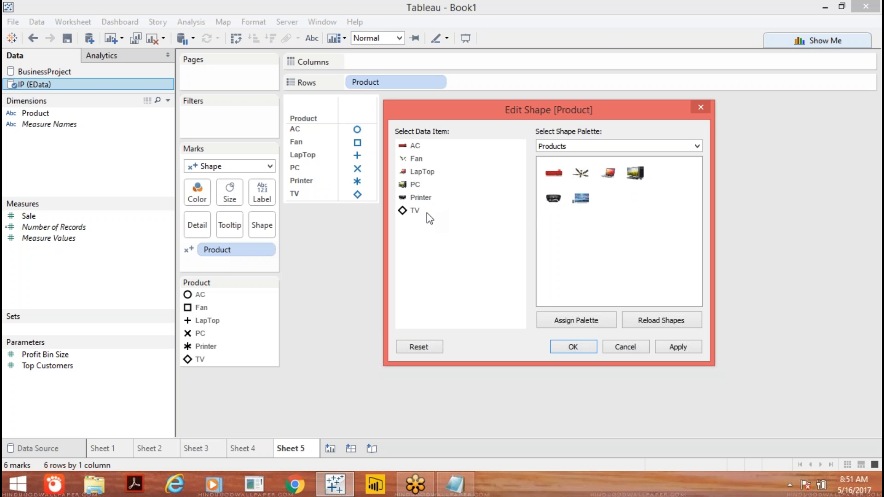
{"action": "left_click", "coordinate": [414, 210]}
{"action": "left_click", "coordinate": [581, 198]}
{"action": "left_click", "coordinate": [676, 347]}
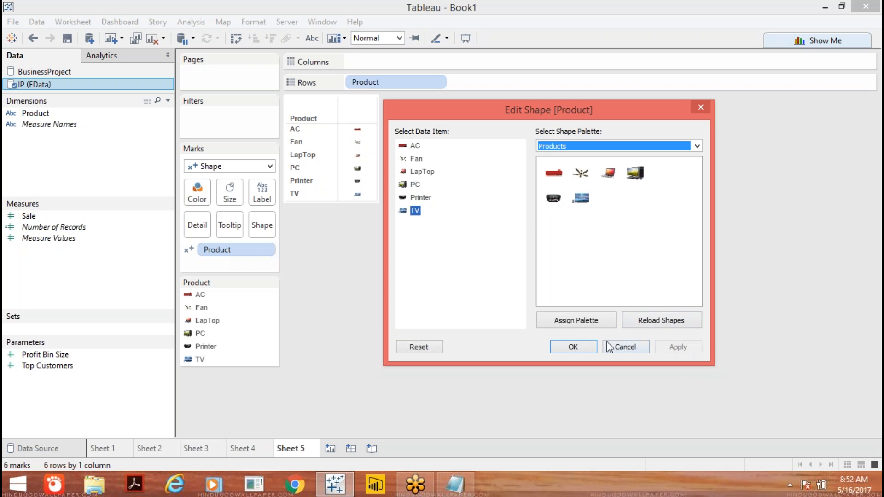
{"action": "left_click", "coordinate": [573, 347]}
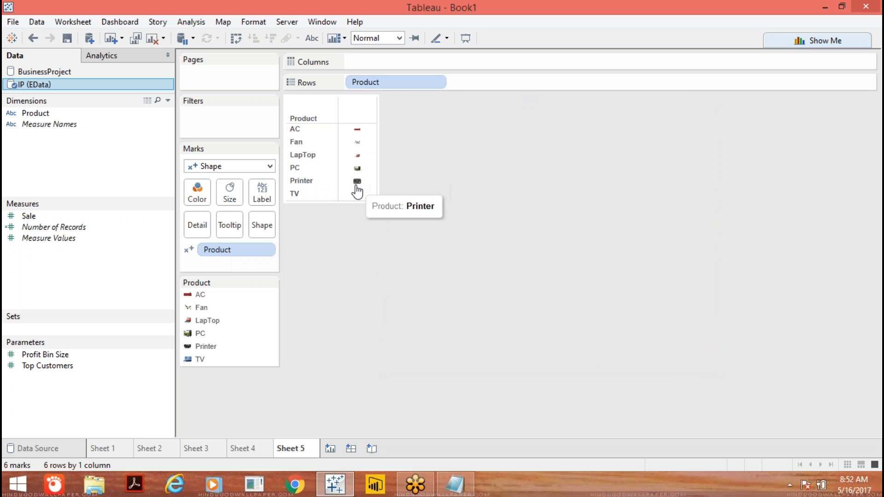
Enlarge the product images by fitting the view to height, widening the image column and increasing the mark size.
{"action": "left_click", "coordinate": [399, 38]}
{"action": "left_click", "coordinate": [391, 73]}
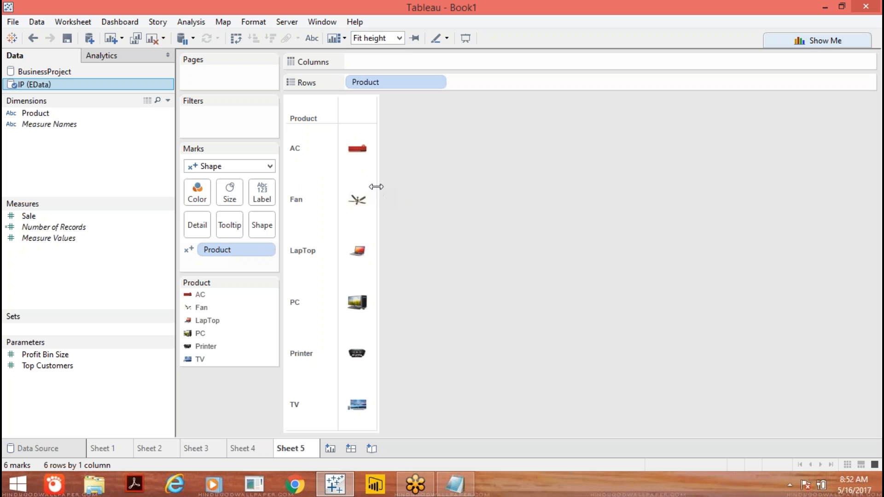
{"action": "left_click_drag", "start_coordinate": [376, 187], "coordinate": [512, 187]}
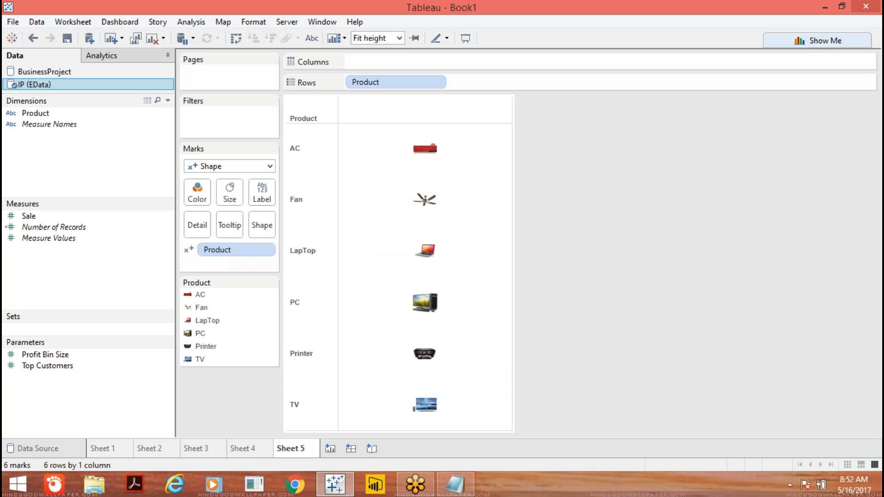
{"action": "left_click", "coordinate": [229, 196]}
{"action": "left_click_drag", "start_coordinate": [277, 222], "coordinate": [282, 222]}
{"action": "left_click", "coordinate": [784, 270]}
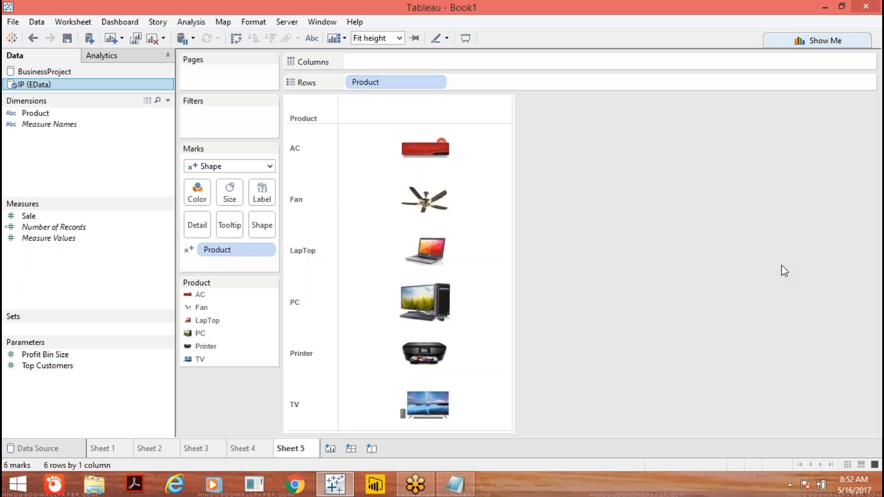
Label the product images with Sale and hide the Product row header.
{"action": "left_click_drag", "start_coordinate": [51, 217], "coordinate": [255, 183]}
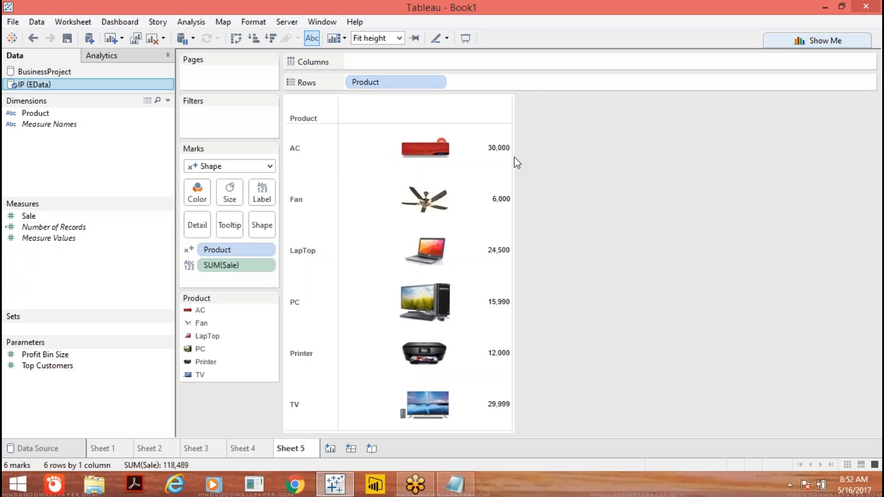
{"action": "mouse_move", "coordinate": [444, 258]}
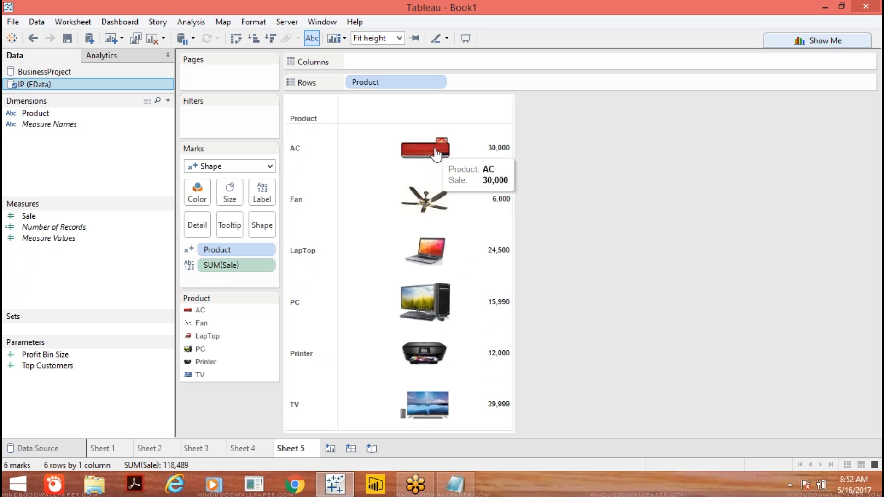
{"action": "mouse_move", "coordinate": [445, 190]}
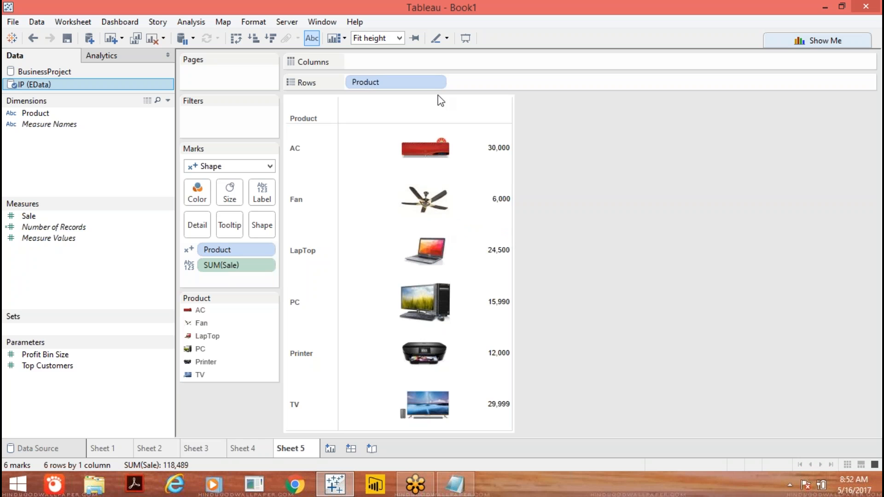
{"action": "left_click", "coordinate": [435, 82]}
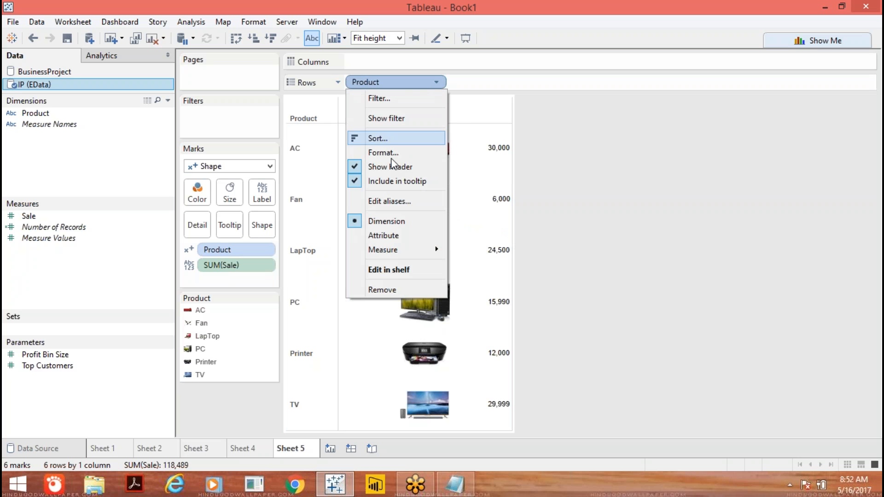
{"action": "left_click", "coordinate": [357, 170]}
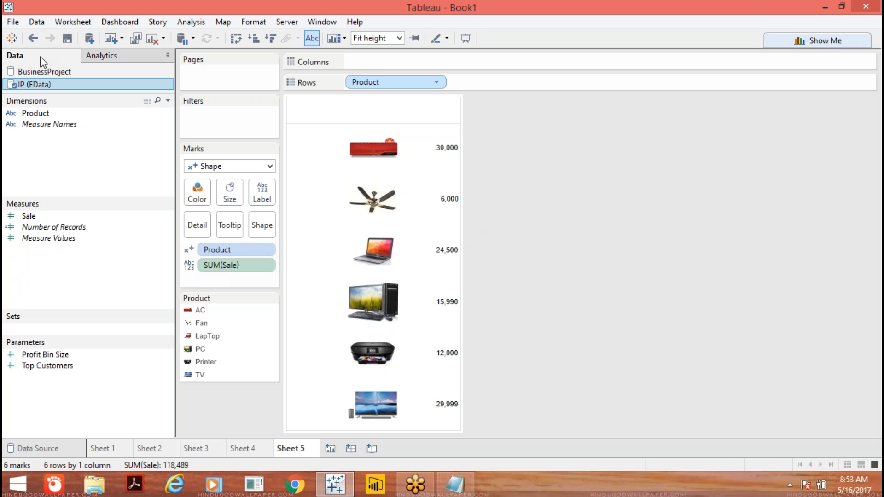
Add a new worksheet using the BusinessProject data source and map the Country / Region field.
{"action": "left_click", "coordinate": [44, 72]}
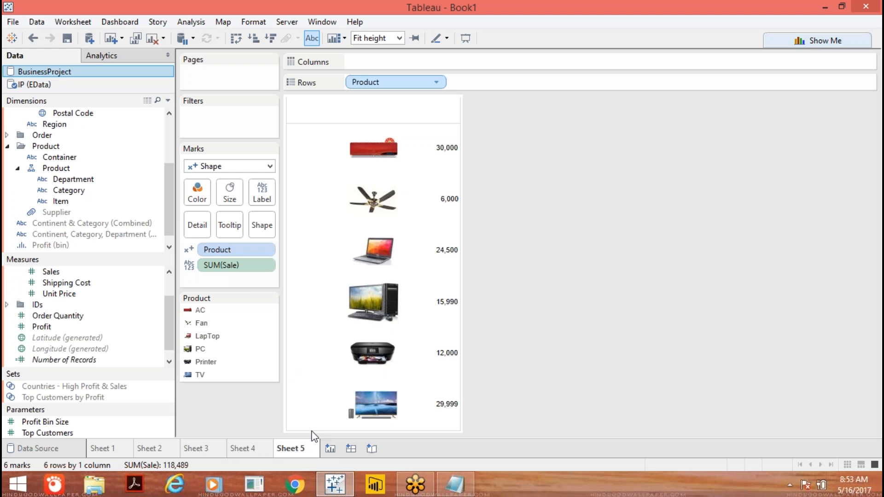
{"action": "left_click", "coordinate": [330, 448]}
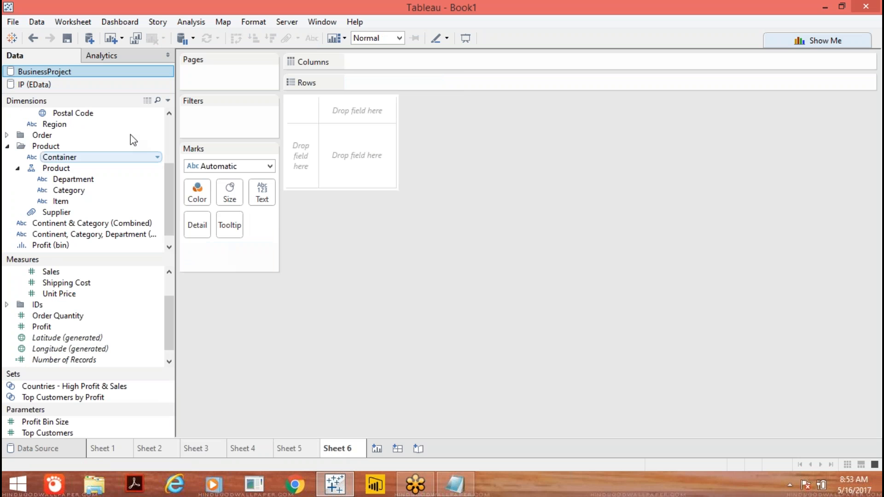
{"action": "left_click", "coordinate": [169, 113]}
{"action": "left_click", "coordinate": [169, 113]}
{"action": "left_click", "coordinate": [169, 113]}
{"action": "left_click", "coordinate": [116, 145]}
{"action": "double_click", "coordinate": [114, 147]}
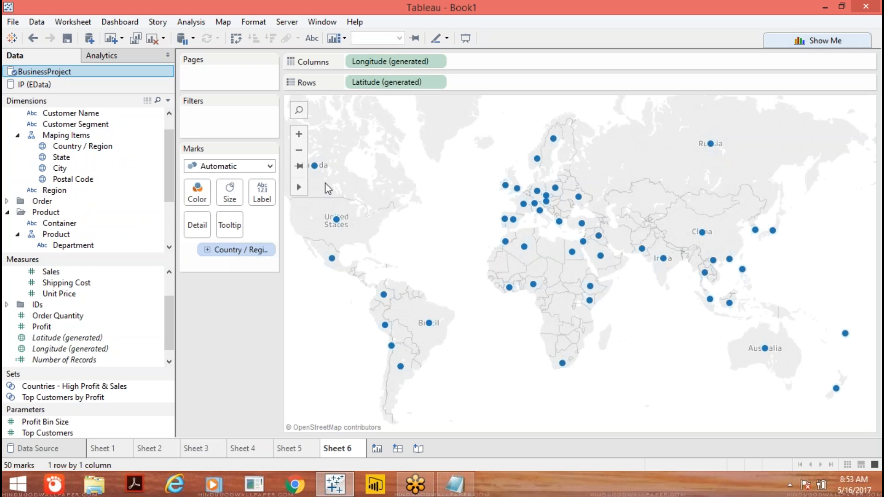
Change the map's mark type to Shape and encode Country / Region by shape.
{"action": "left_click", "coordinate": [270, 169]}
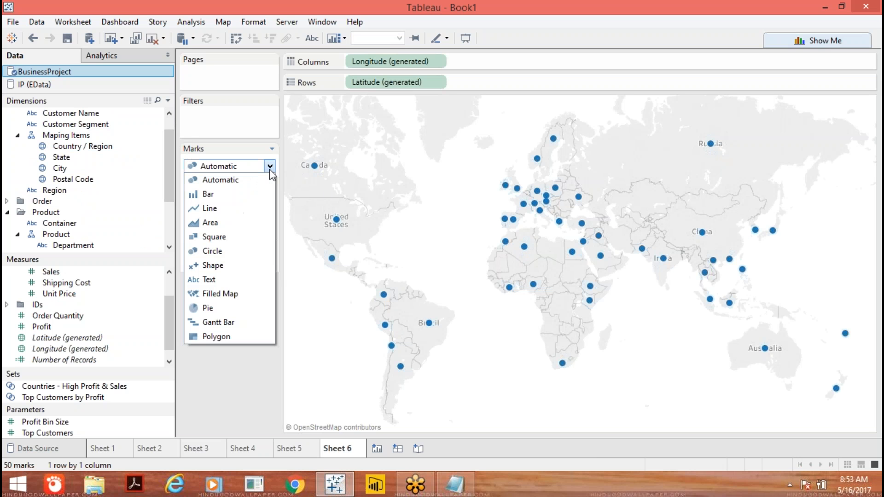
{"action": "left_click", "coordinate": [237, 270]}
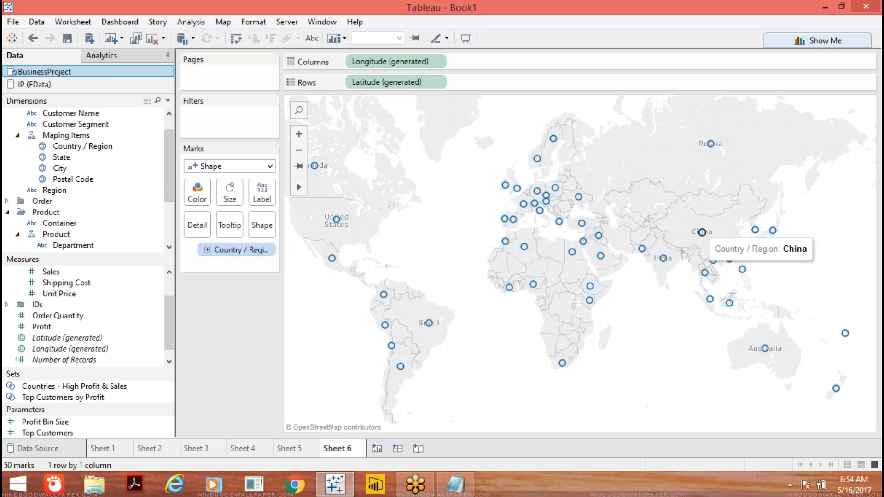
{"action": "mouse_move", "coordinate": [703, 241]}
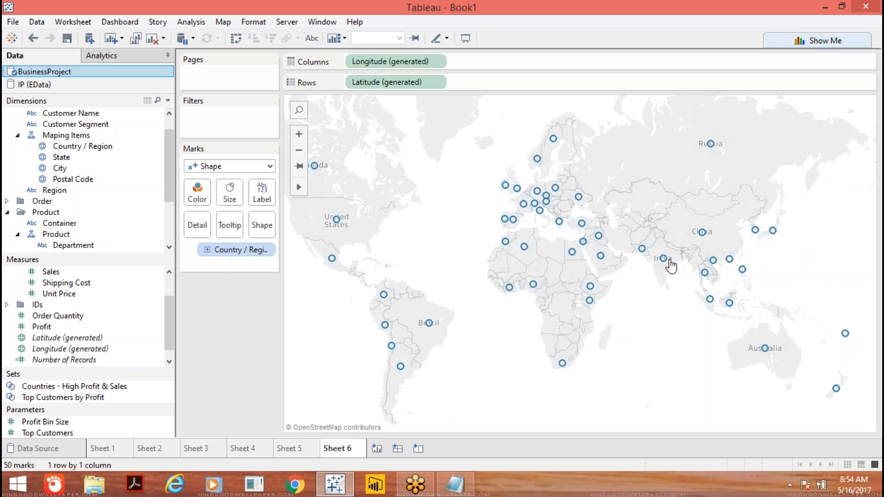
{"action": "mouse_move", "coordinate": [662, 262]}
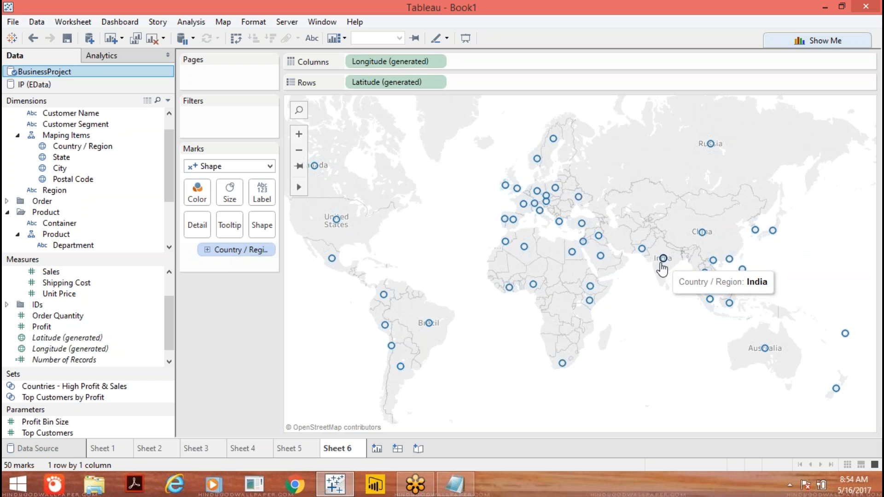
{"action": "left_click_drag", "start_coordinate": [83, 146], "coordinate": [260, 223]}
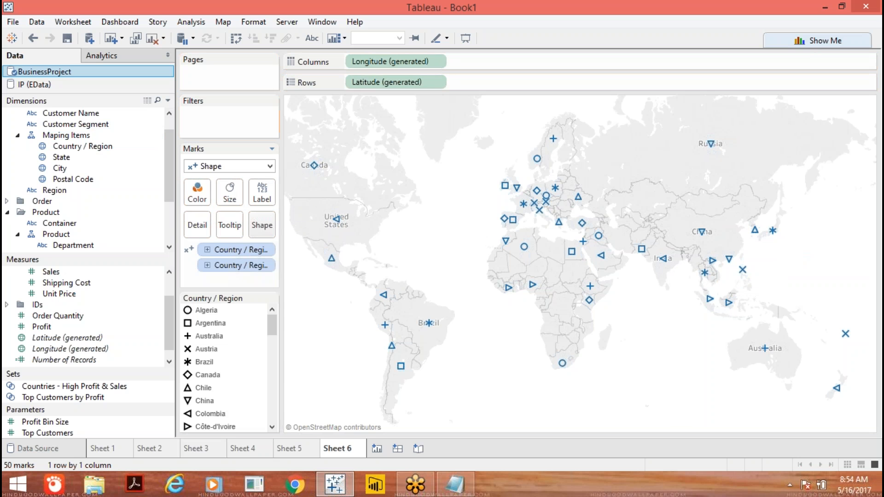
{"action": "mouse_move", "coordinate": [667, 265]}
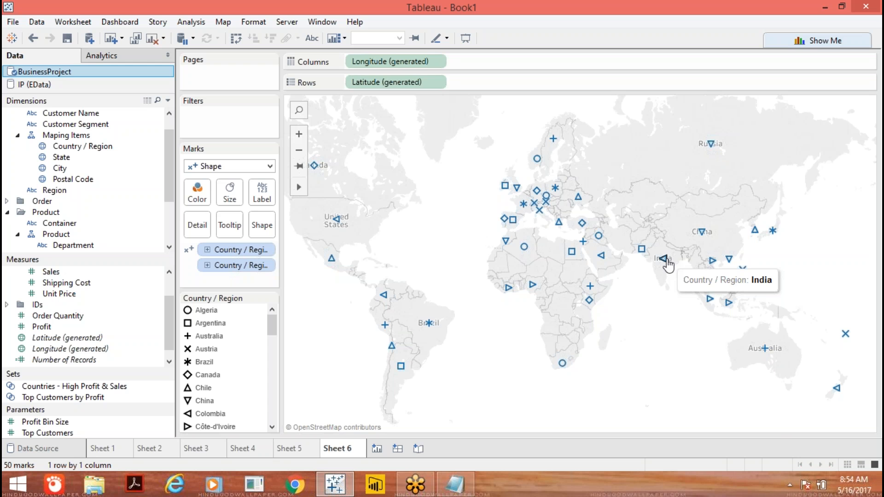
Examine the flag images stored in the Documents\My Tableau Repository\Shapes\Flags folder and close the folder window.
{"action": "left_click", "coordinate": [94, 488]}
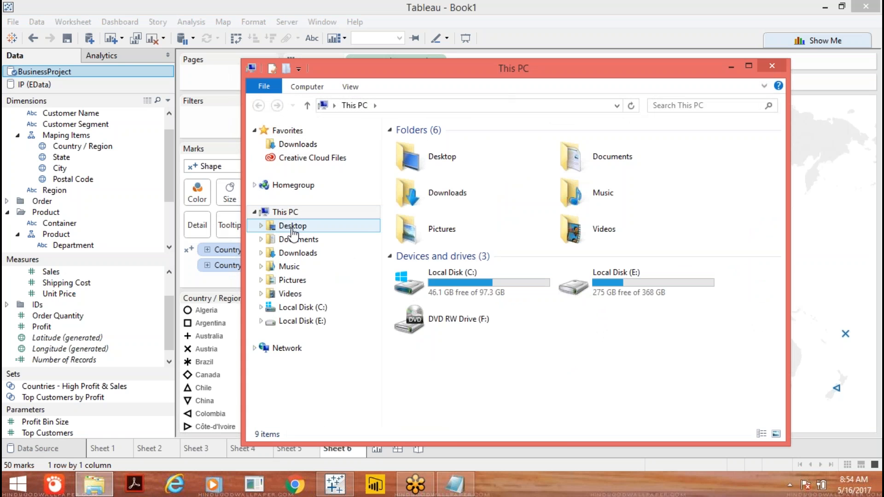
{"action": "left_click", "coordinate": [295, 239]}
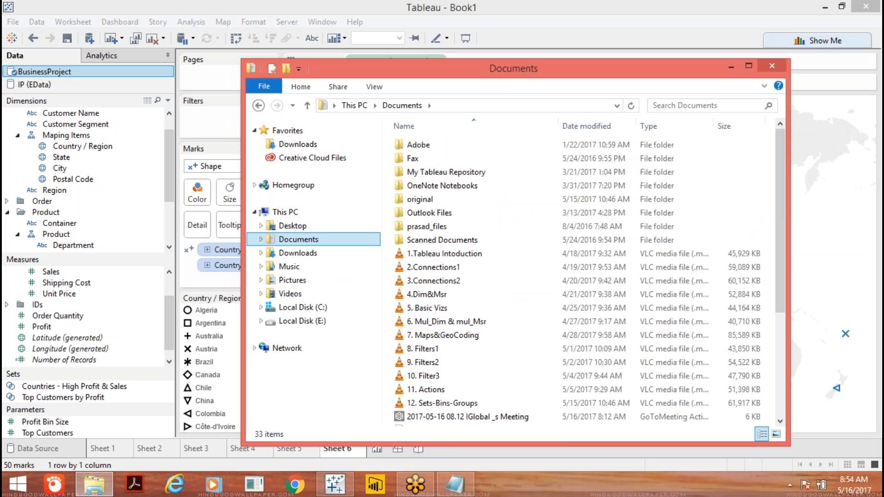
{"action": "double_click", "coordinate": [493, 174]}
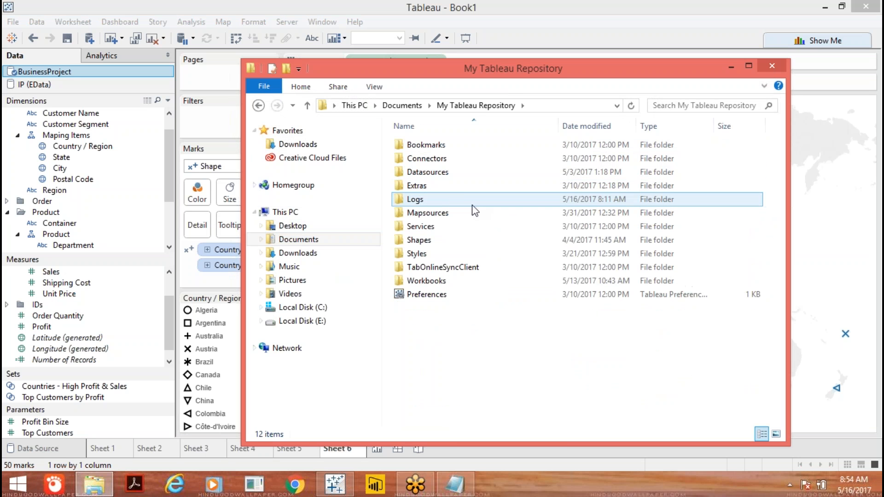
{"action": "double_click", "coordinate": [449, 240]}
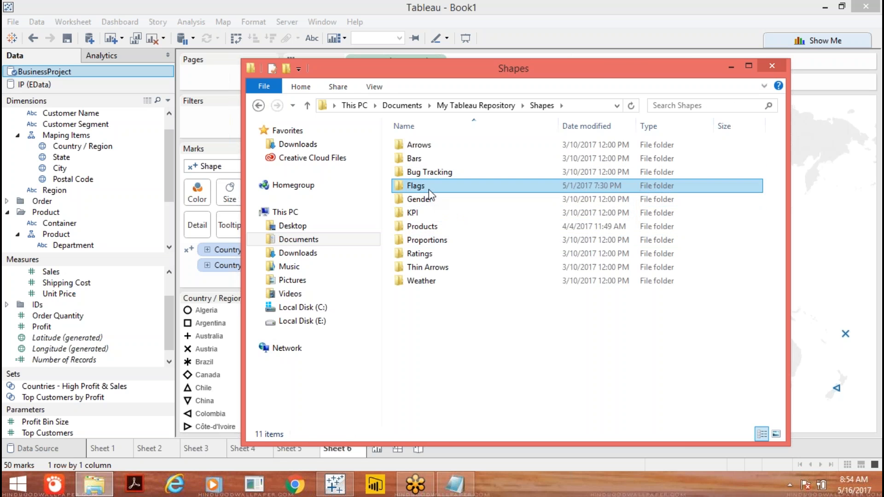
{"action": "double_click", "coordinate": [433, 186]}
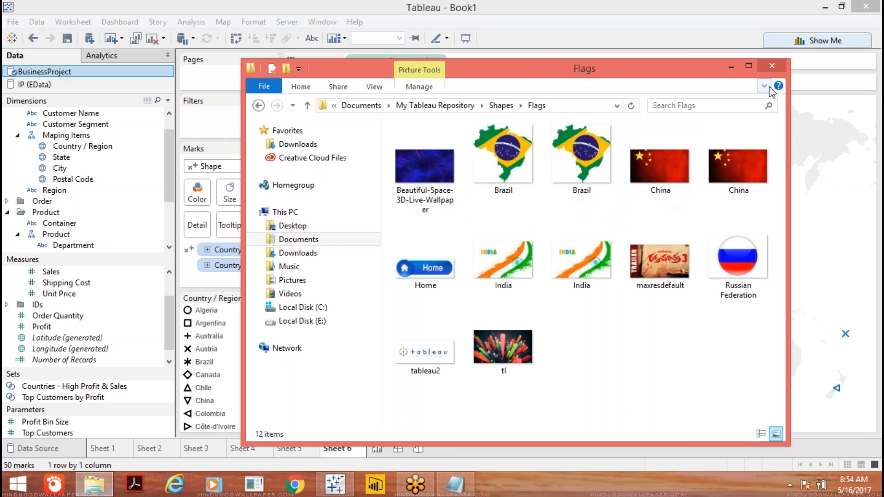
{"action": "left_click", "coordinate": [772, 65]}
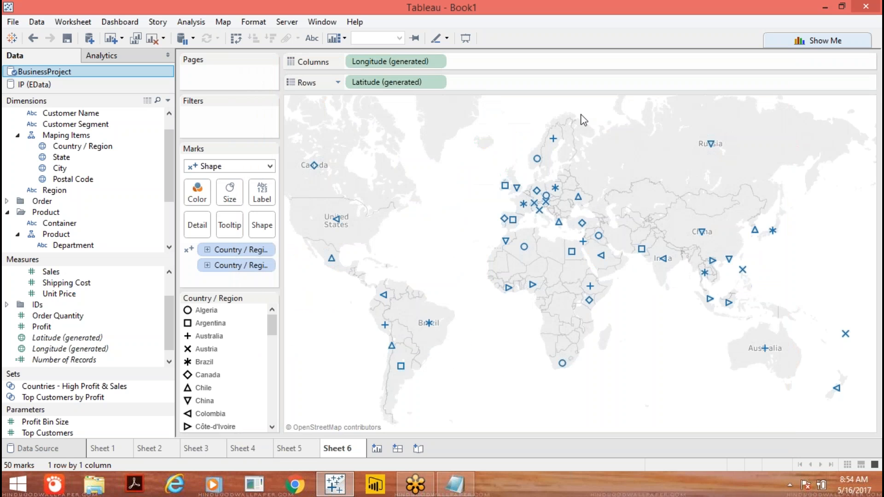
Using the Flags shape palette for Country / Region, assign the matching images to India and Russian Federation.
{"action": "left_click", "coordinate": [261, 225]}
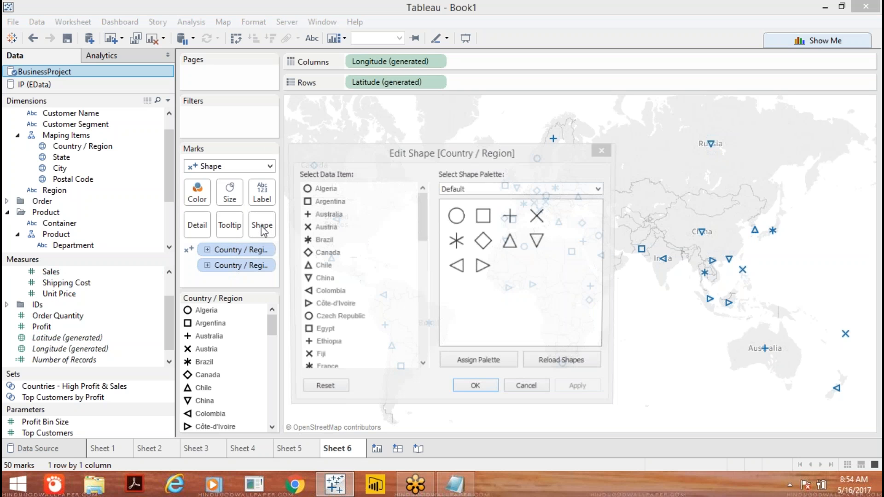
{"action": "left_click", "coordinate": [599, 189]}
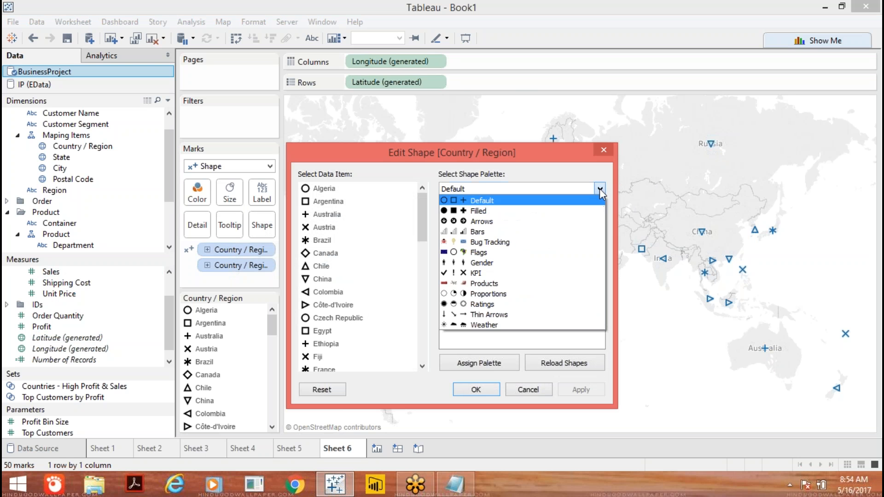
{"action": "left_click", "coordinate": [530, 252]}
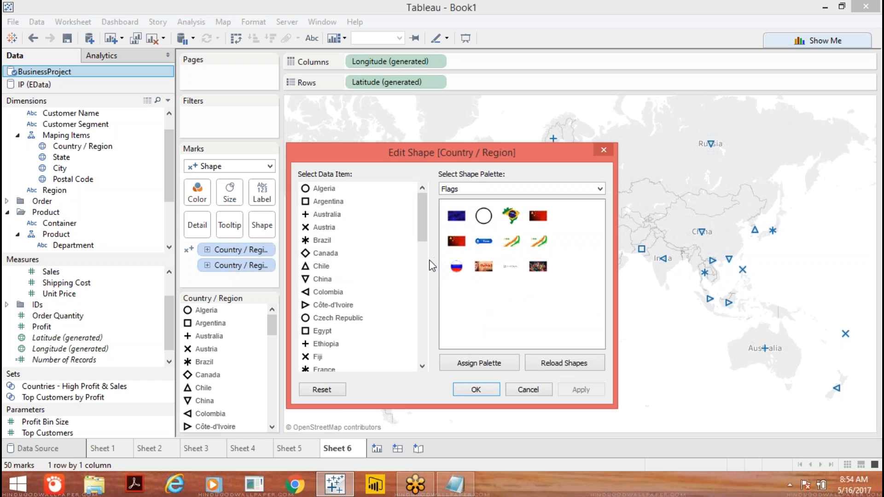
{"action": "left_click_drag", "start_coordinate": [418, 229], "coordinate": [421, 265]}
{"action": "left_click", "coordinate": [321, 283]}
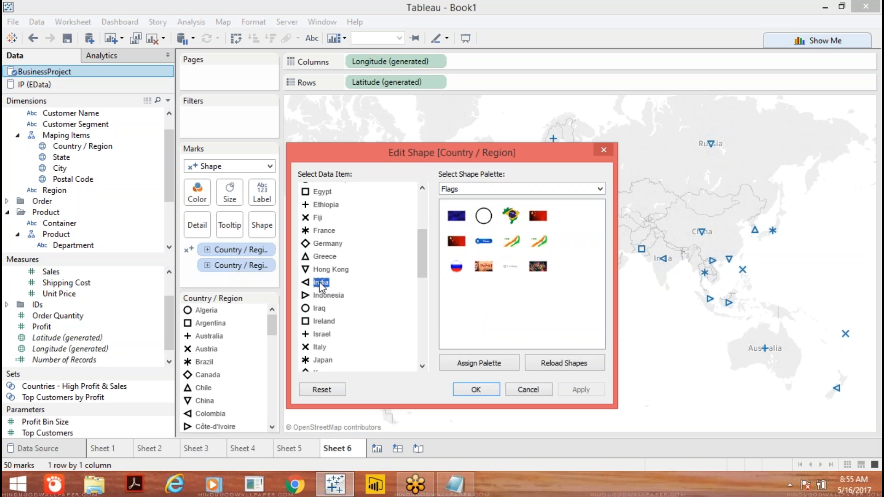
{"action": "left_click", "coordinate": [511, 241]}
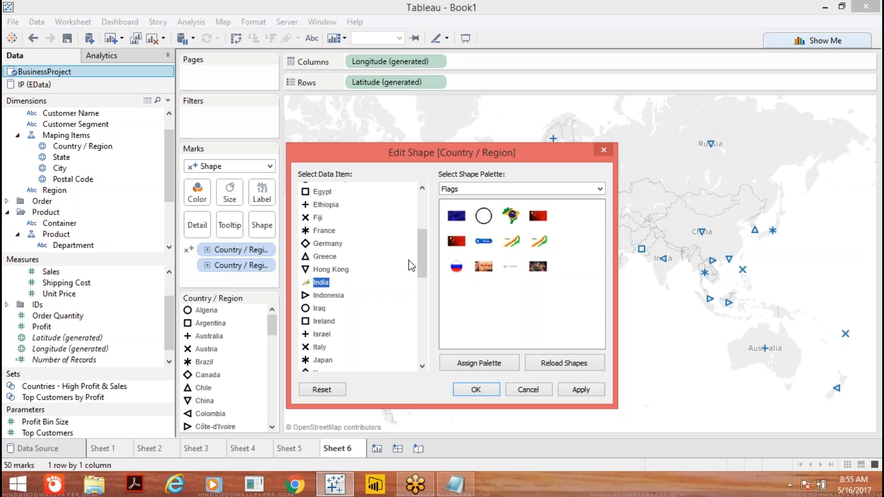
{"action": "left_click_drag", "start_coordinate": [422, 262], "coordinate": [427, 316]}
{"action": "left_click", "coordinate": [375, 317]}
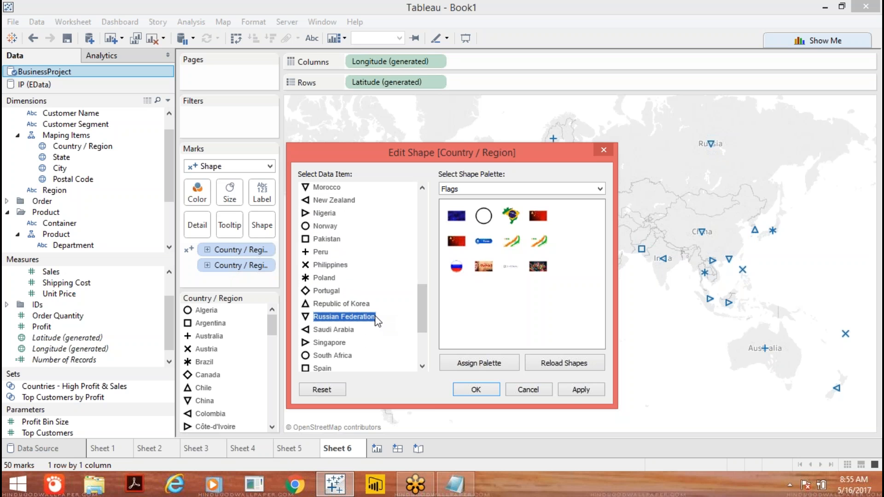
{"action": "left_click", "coordinate": [455, 271]}
Assign the matching flag images to China and Brazil, and apply the shape assignments to the map.
{"action": "left_click_drag", "start_coordinate": [427, 291], "coordinate": [430, 212]}
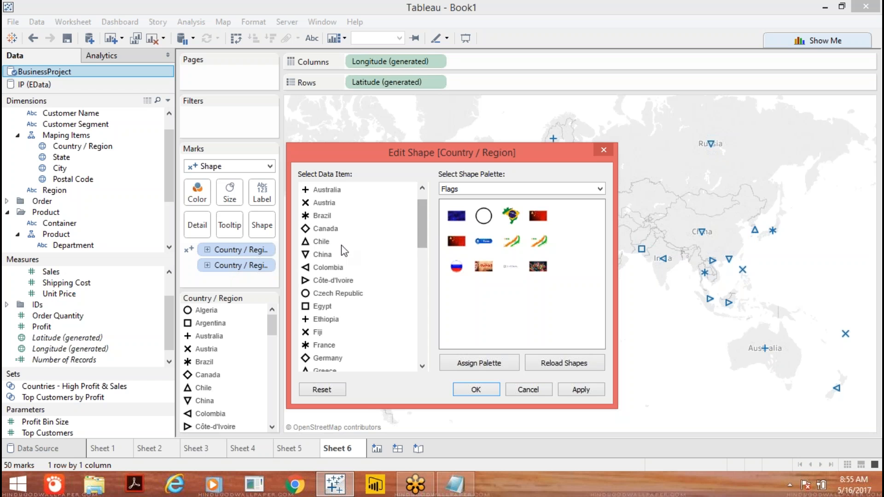
{"action": "left_click", "coordinate": [334, 255]}
{"action": "left_click", "coordinate": [541, 217]}
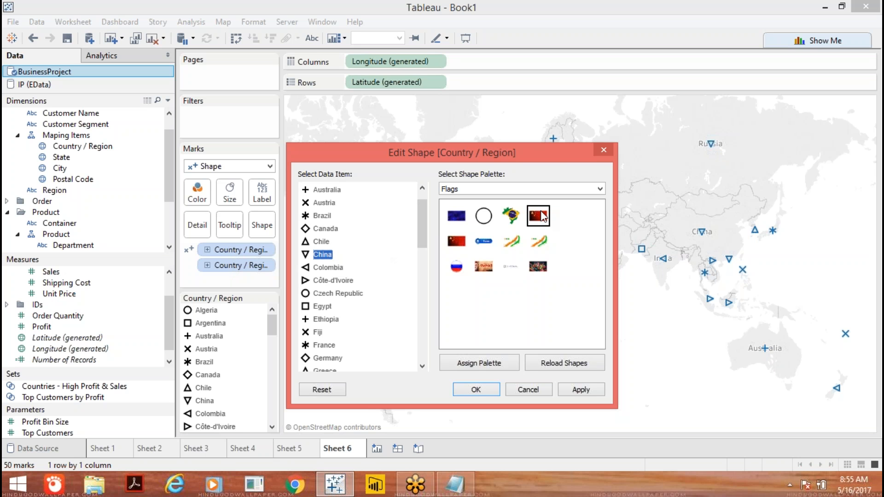
{"action": "left_click", "coordinate": [329, 219]}
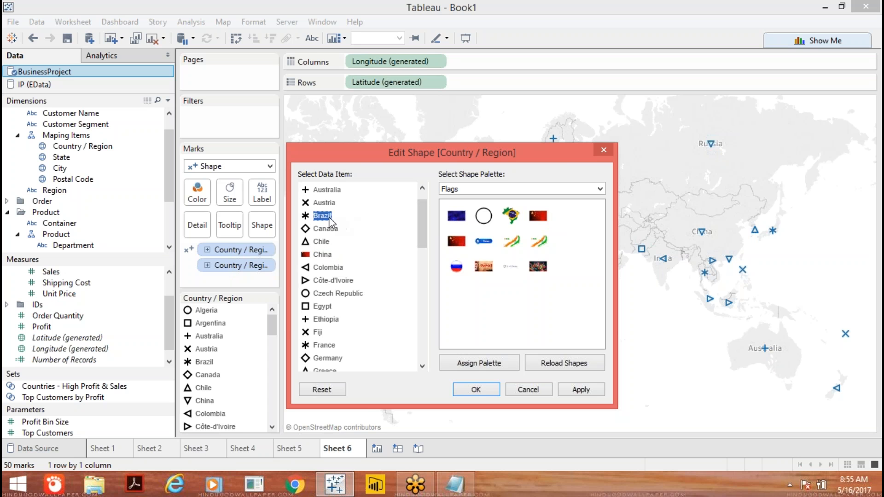
{"action": "left_click", "coordinate": [511, 215]}
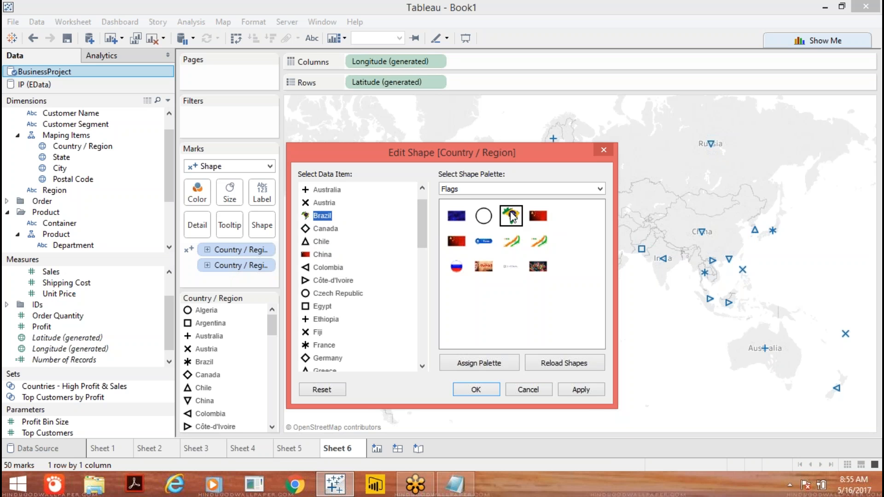
{"action": "left_click", "coordinate": [602, 391]}
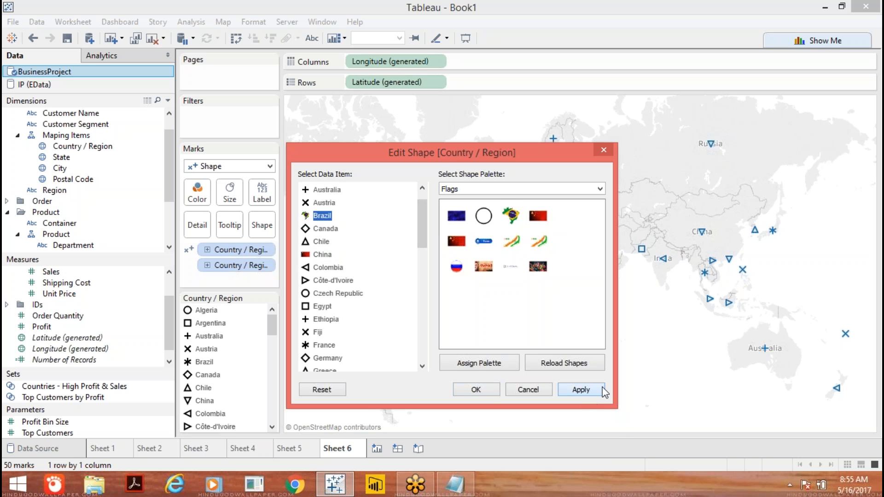
{"action": "left_click", "coordinate": [477, 390]}
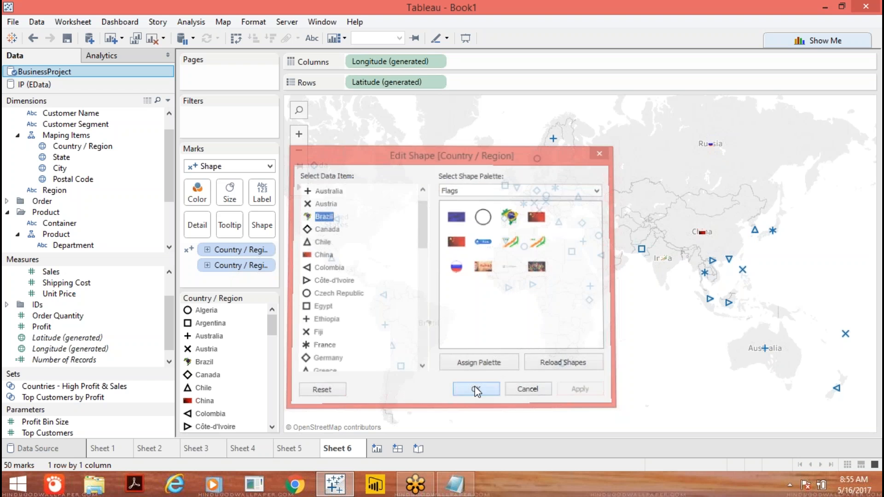
Increase the mark size to enlarge the flags and shapes on the world map.
{"action": "mouse_move", "coordinate": [431, 326]}
{"action": "left_click", "coordinate": [229, 191]}
{"action": "left_click_drag", "start_coordinate": [247, 226], "coordinate": [292, 224]}
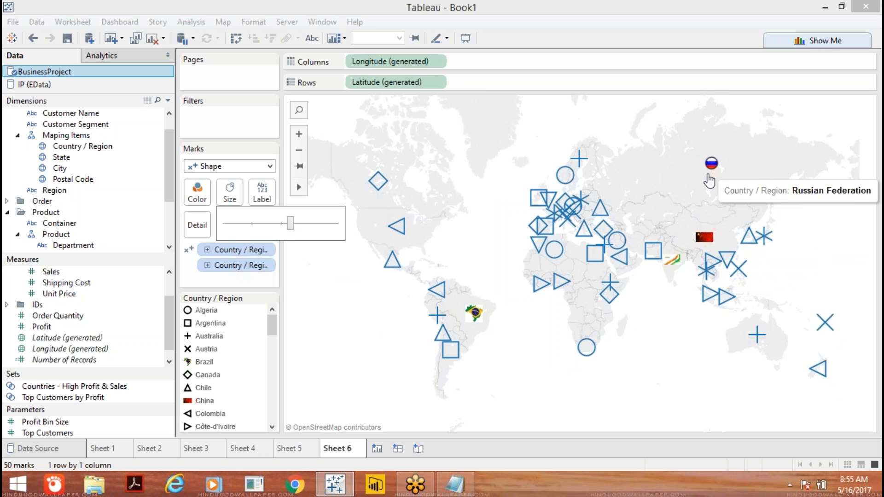
{"action": "left_click", "coordinate": [323, 297]}
Show a filter for Country / Region and limit the map to China only.
{"action": "right_click", "coordinate": [87, 155]}
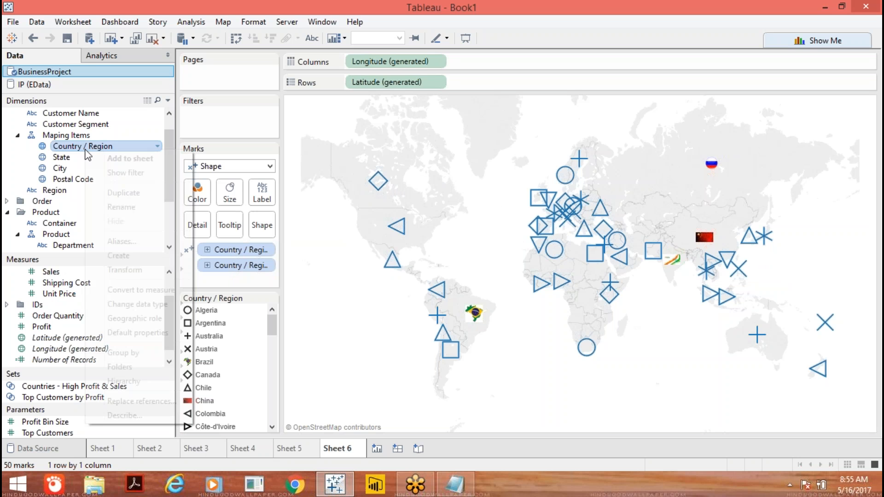
{"action": "left_click", "coordinate": [109, 173]}
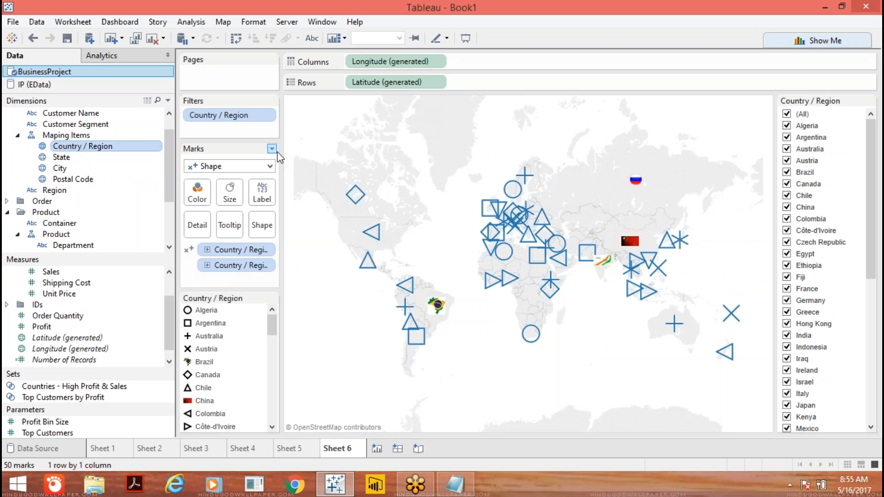
{"action": "left_click", "coordinate": [786, 115]}
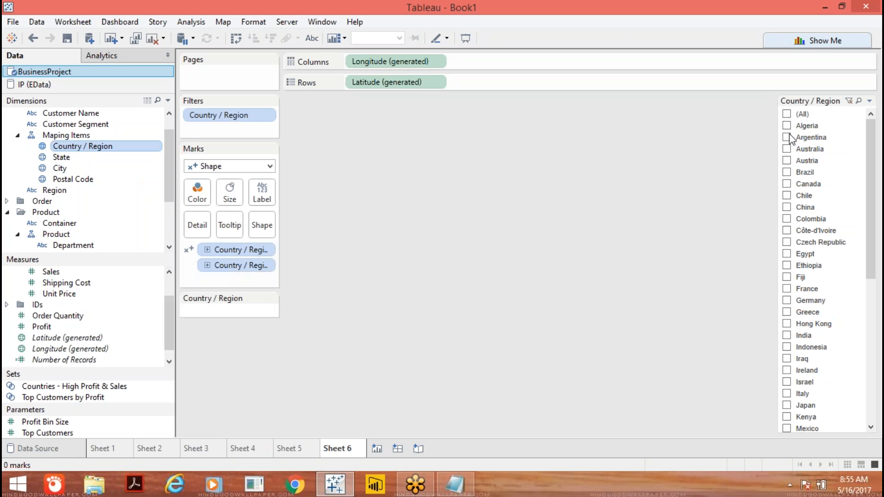
{"action": "left_click", "coordinate": [787, 208]}
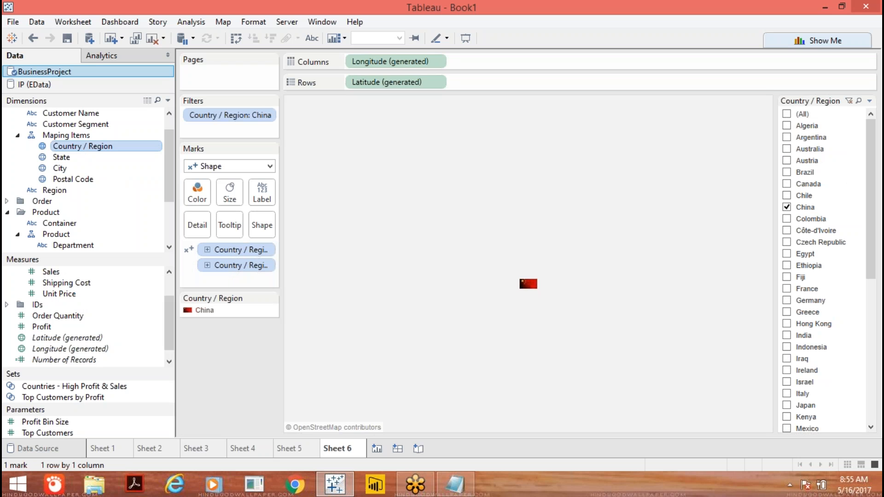
Increase the mark size further so that the China flag is displayed much larger.
{"action": "mouse_move", "coordinate": [523, 297]}
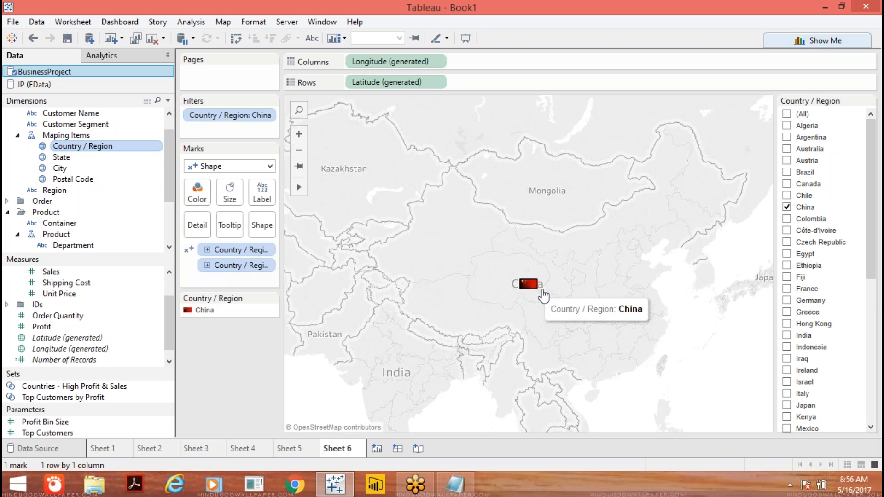
{"action": "left_click", "coordinate": [229, 197]}
{"action": "left_click_drag", "start_coordinate": [290, 223], "coordinate": [328, 233]}
{"action": "left_click", "coordinate": [267, 367]}
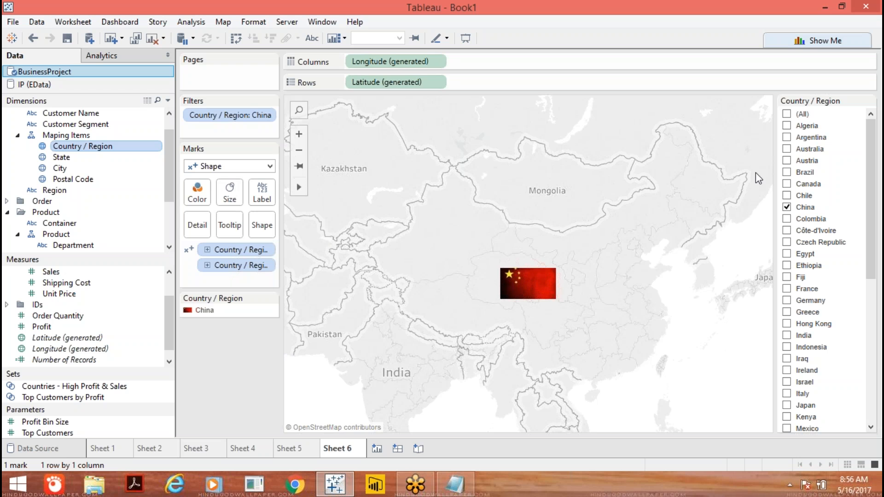
Switch the Country / Region filter from China to India alone, followed by Brazil alone.
{"action": "left_click", "coordinate": [785, 207]}
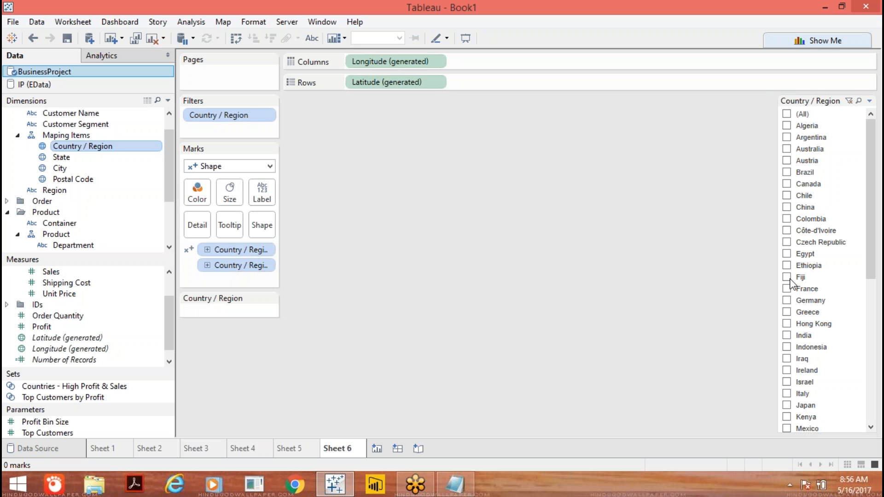
{"action": "left_click", "coordinate": [786, 336]}
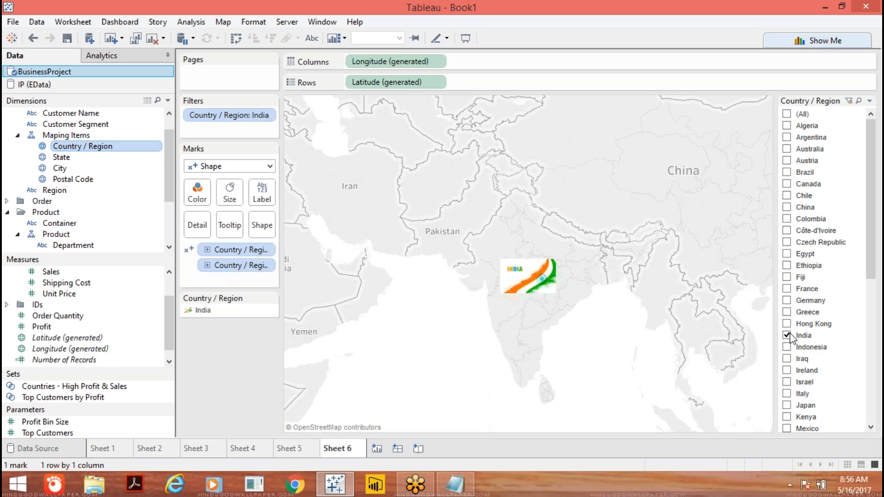
{"action": "left_click", "coordinate": [787, 335]}
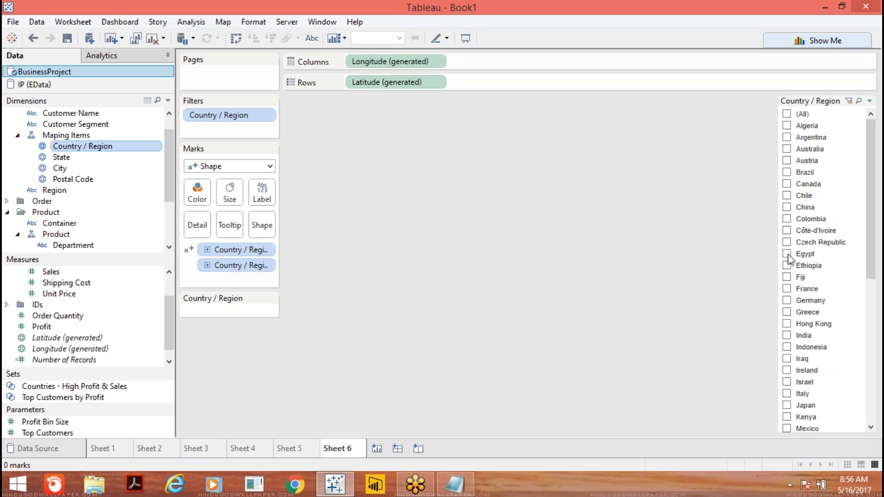
{"action": "left_click", "coordinate": [786, 173]}
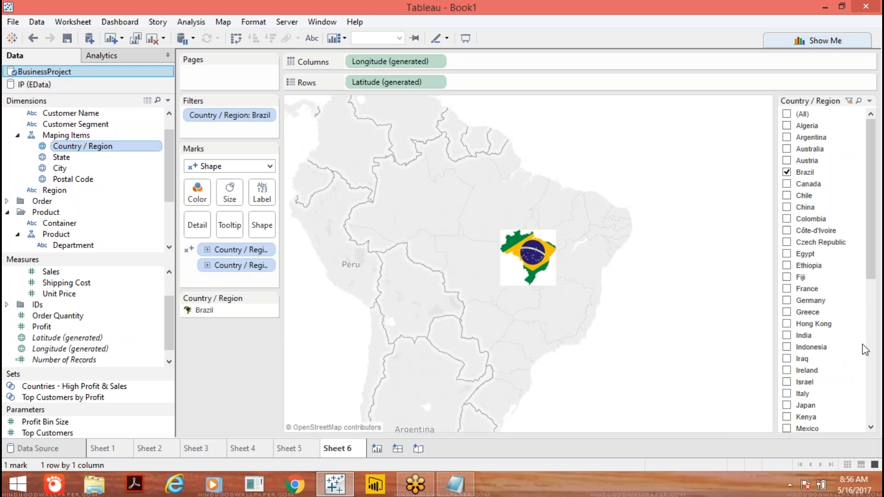
Add Russian Federation, China and India to Brazil in the Country / Region filter.
{"action": "left_click", "coordinate": [871, 427]}
{"action": "left_click", "coordinate": [870, 427]}
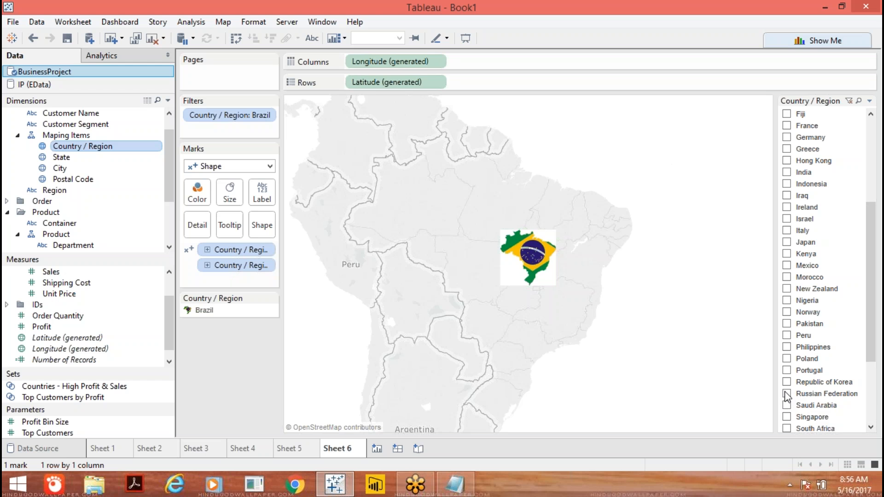
{"action": "left_click", "coordinate": [786, 394]}
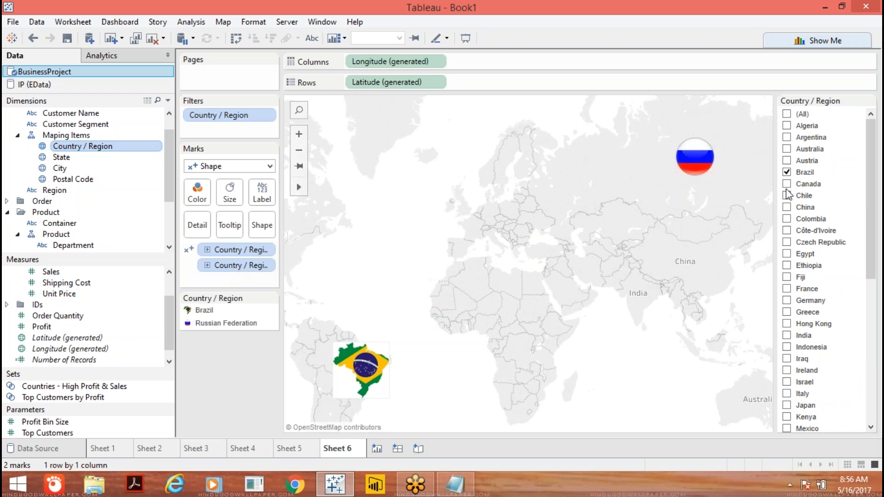
{"action": "left_click", "coordinate": [786, 208]}
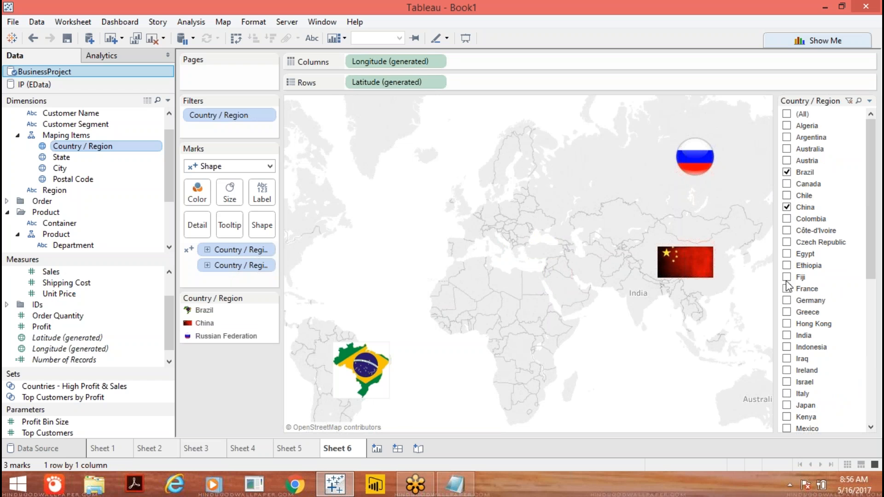
{"action": "left_click", "coordinate": [787, 336]}
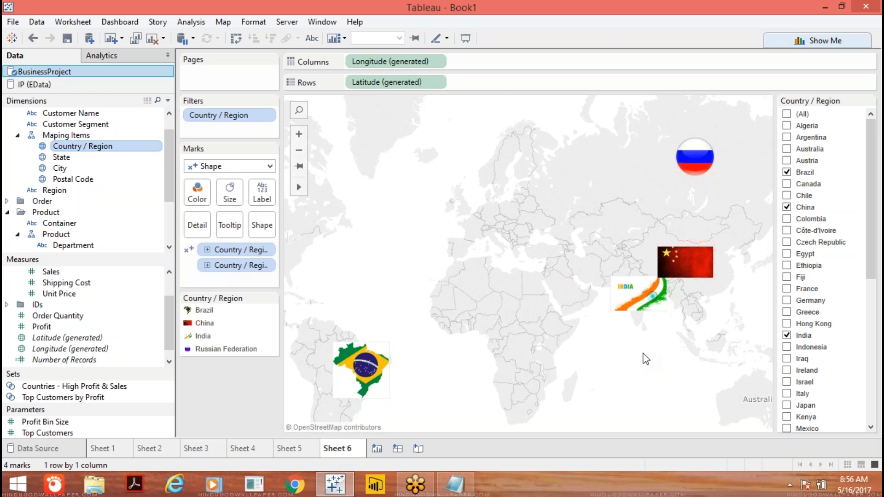
Reduce the mark size so the four country flags appear much smaller on the map.
{"action": "left_click", "coordinate": [229, 197]}
{"action": "left_click", "coordinate": [229, 198]}
{"action": "left_click", "coordinate": [230, 199]}
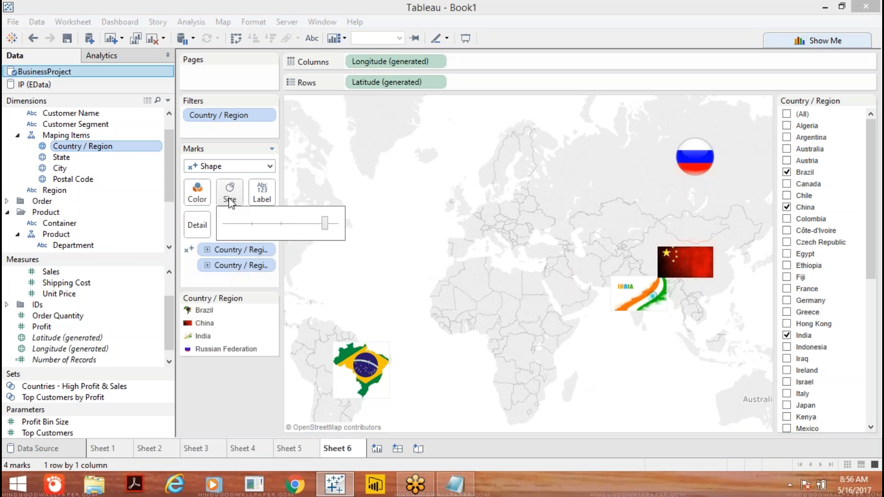
{"action": "left_click_drag", "start_coordinate": [320, 227], "coordinate": [297, 227]}
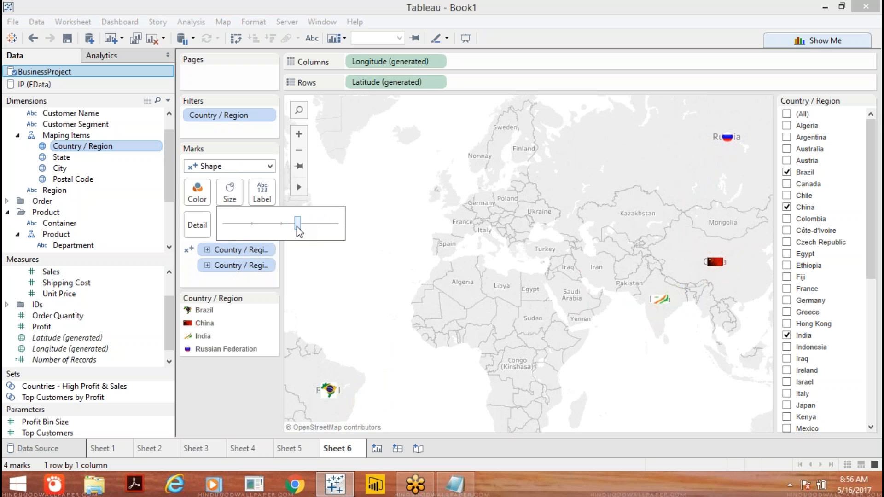
{"action": "left_click", "coordinate": [366, 287]}
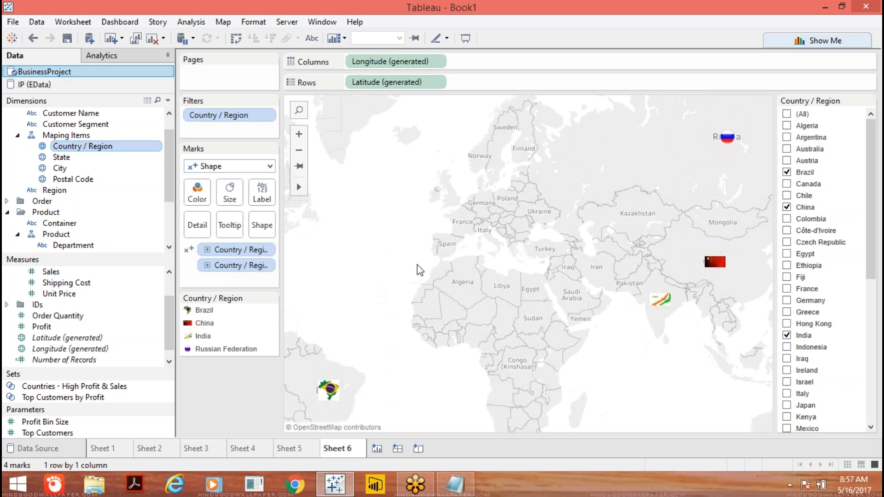
Pin the map at its current view and hide the Country / Region filter card.
{"action": "left_click", "coordinate": [299, 166]}
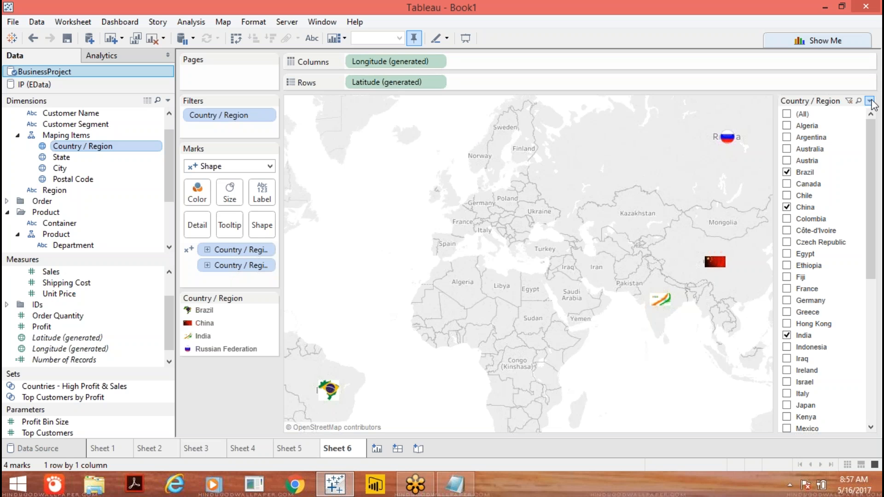
{"action": "left_click", "coordinate": [870, 102]}
{"action": "left_click", "coordinate": [771, 402]}
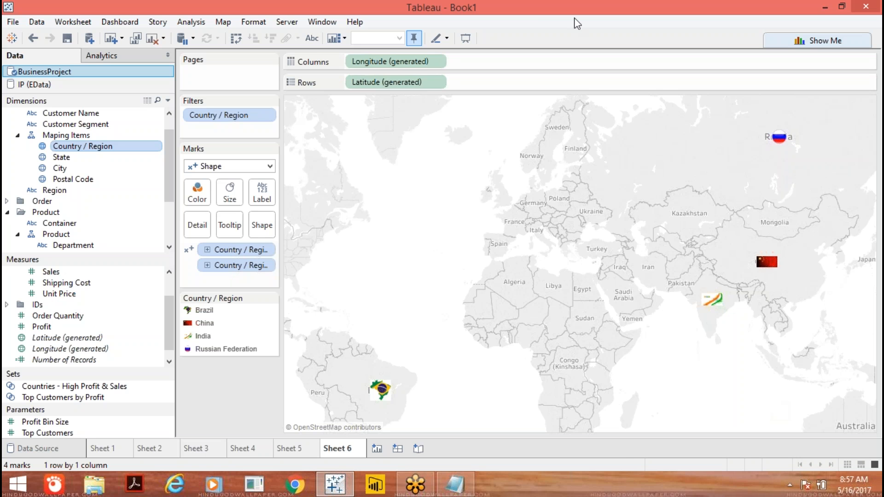
{"action": "left_click", "coordinate": [536, 20]}
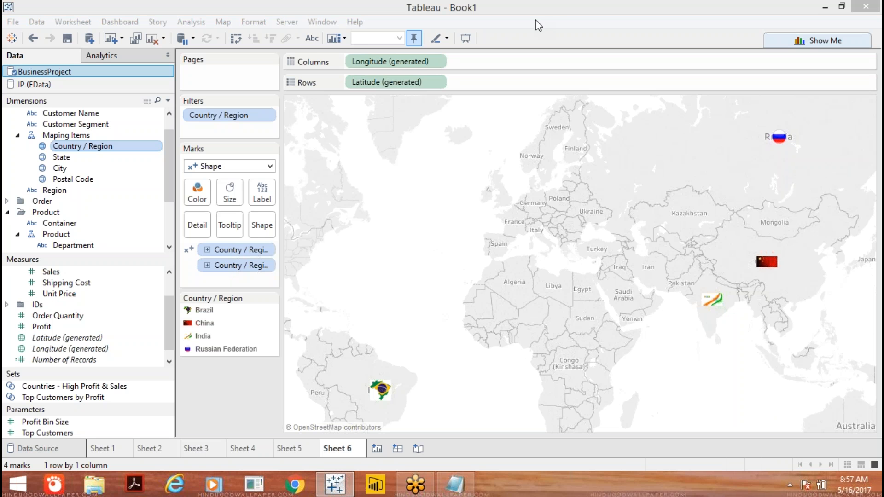